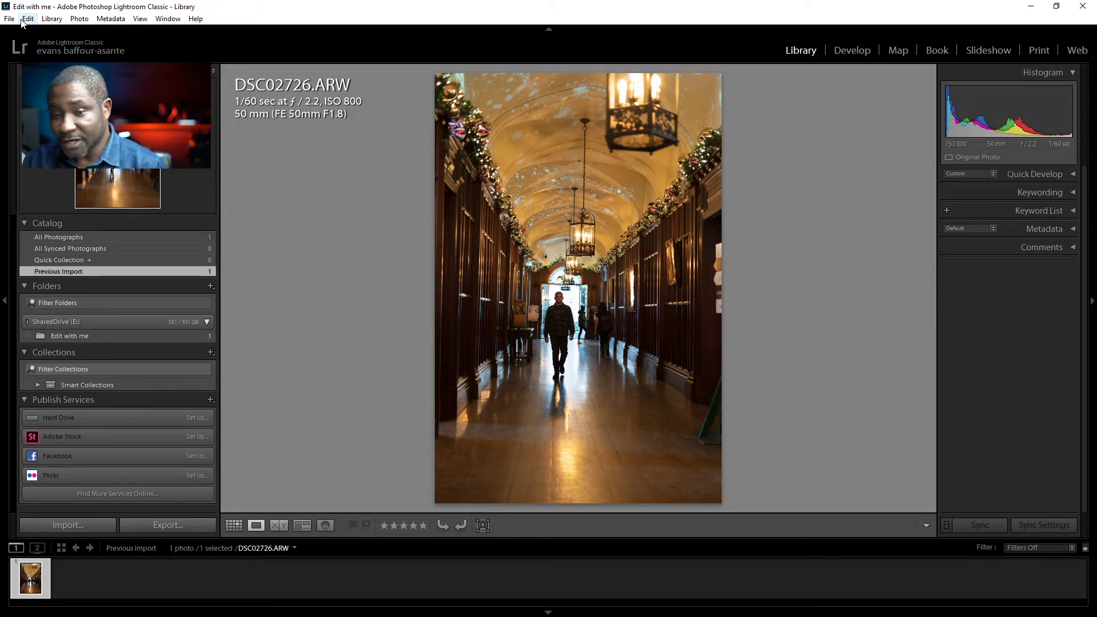
Open the application preferences and examine the external editing settings for Photoshop.
click(28, 19)
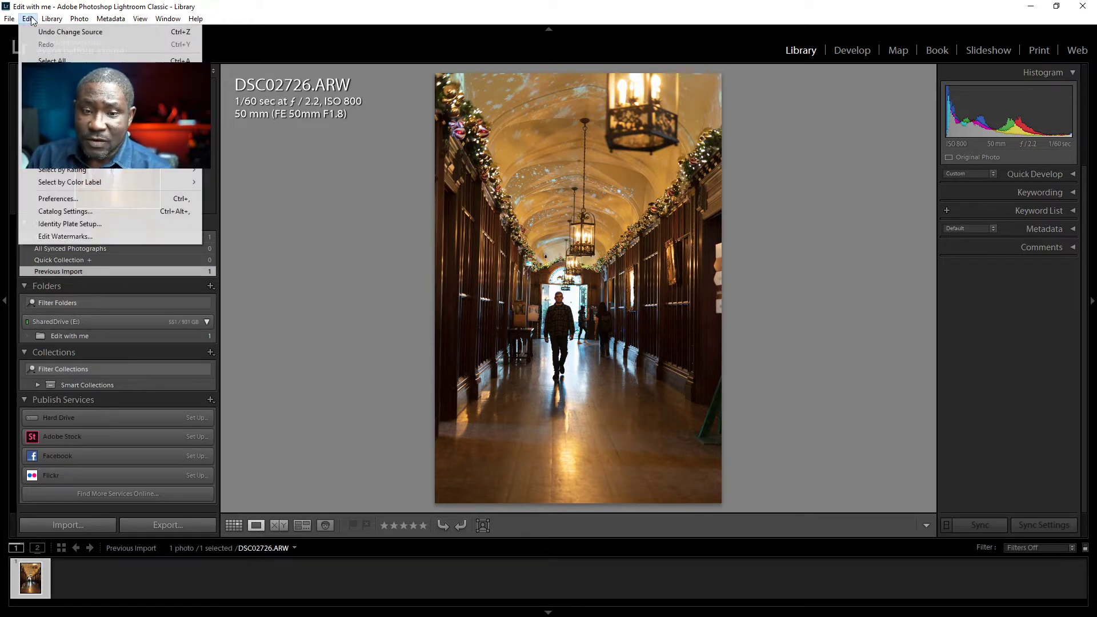
click(74, 199)
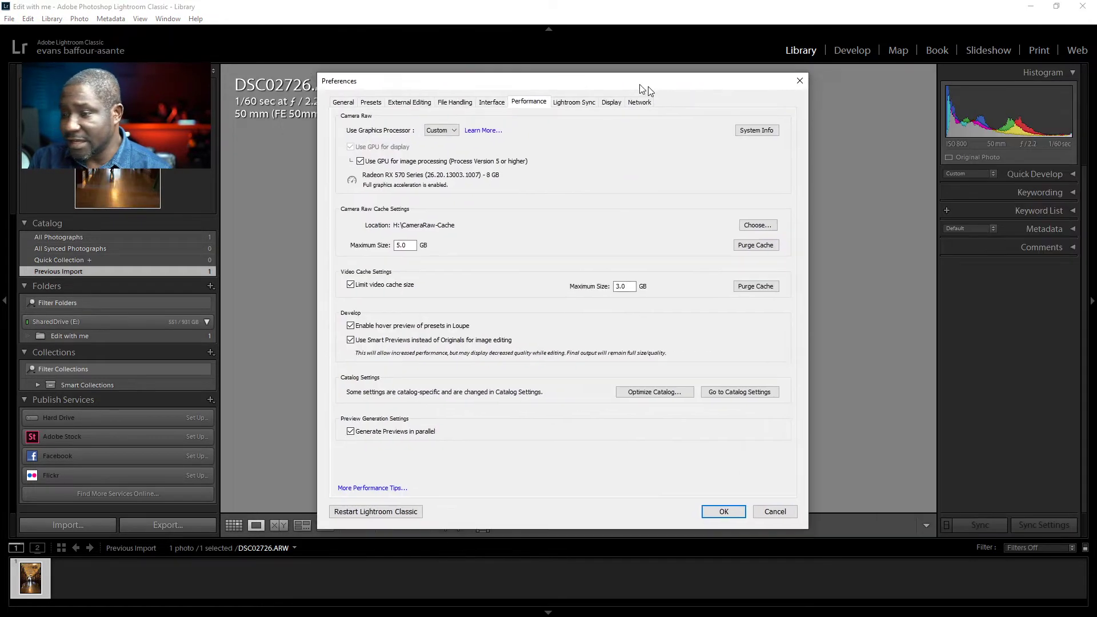
drag(641, 86, 606, 51)
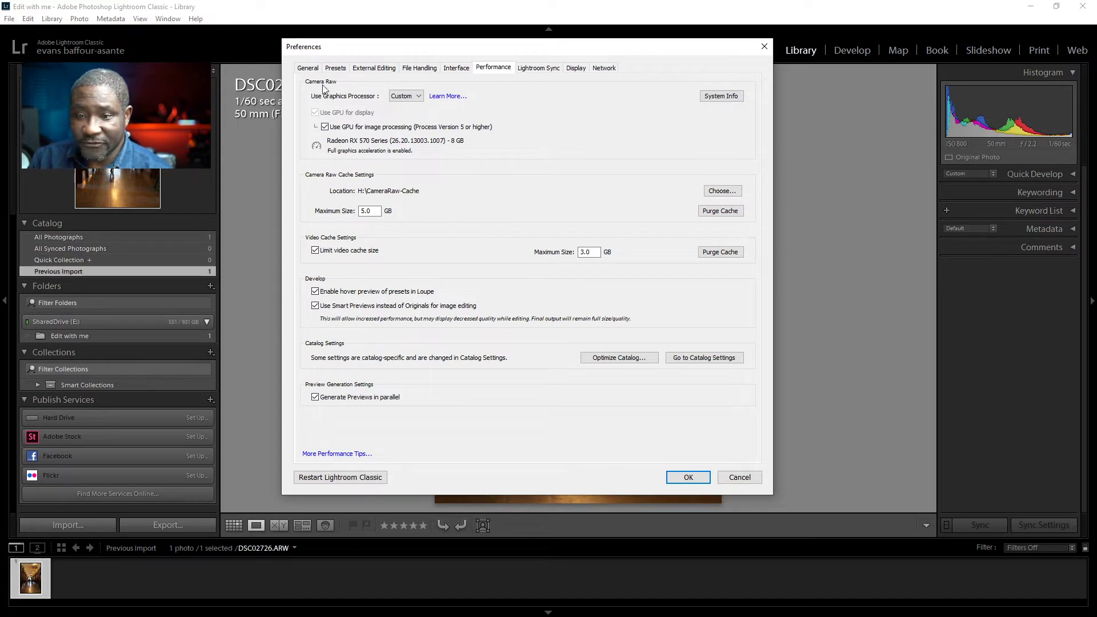
click(374, 68)
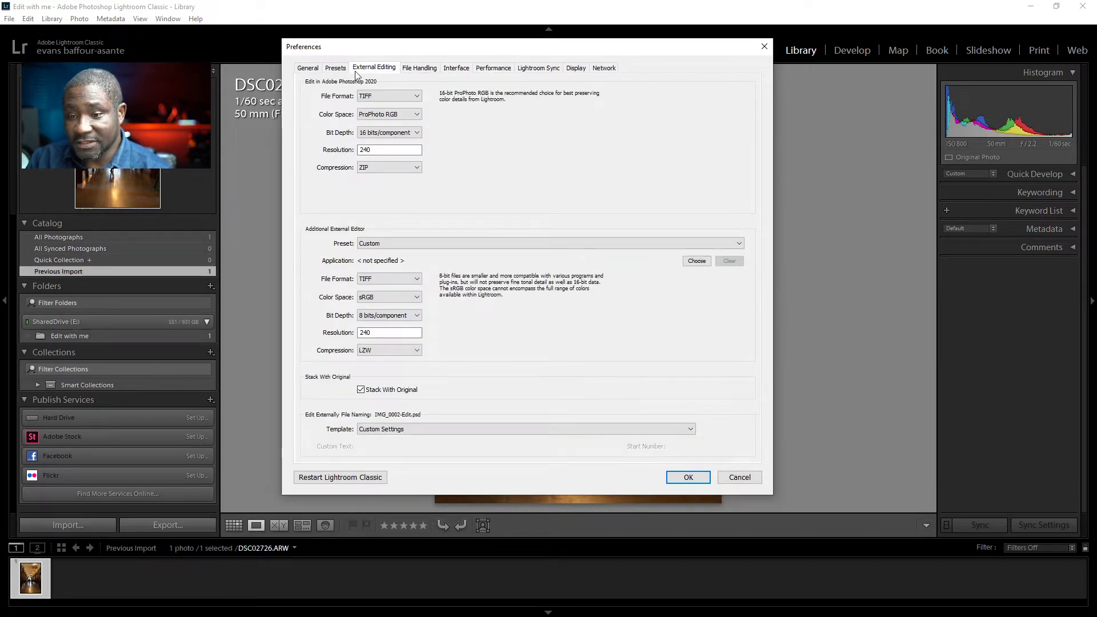
click(397, 150)
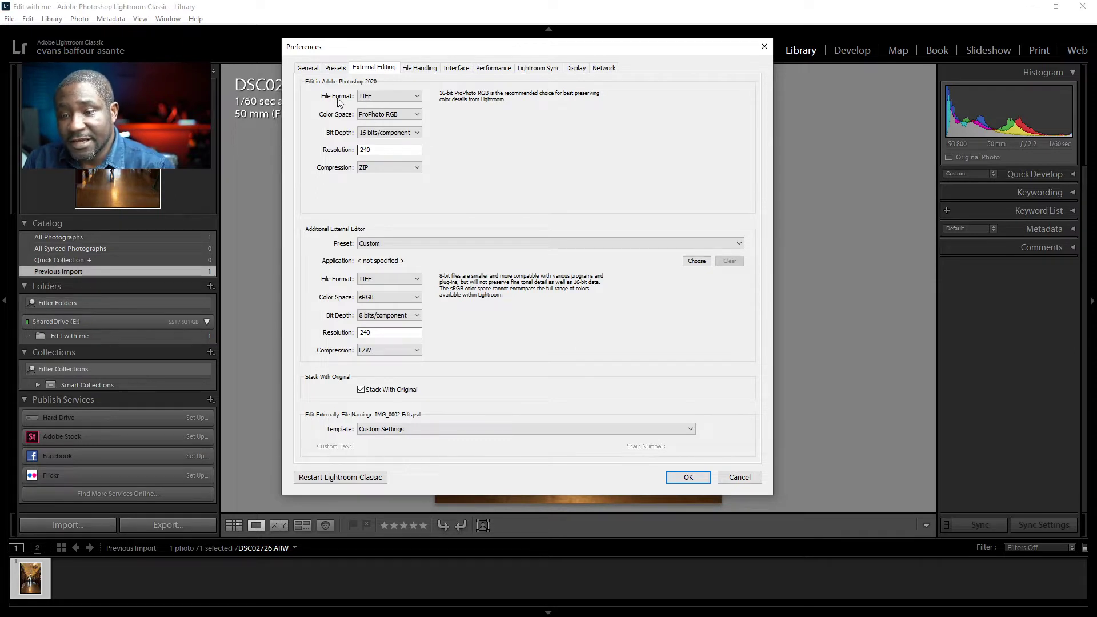
Switch the Photoshop external editing file format to PSD and back to TIFF.
click(407, 97)
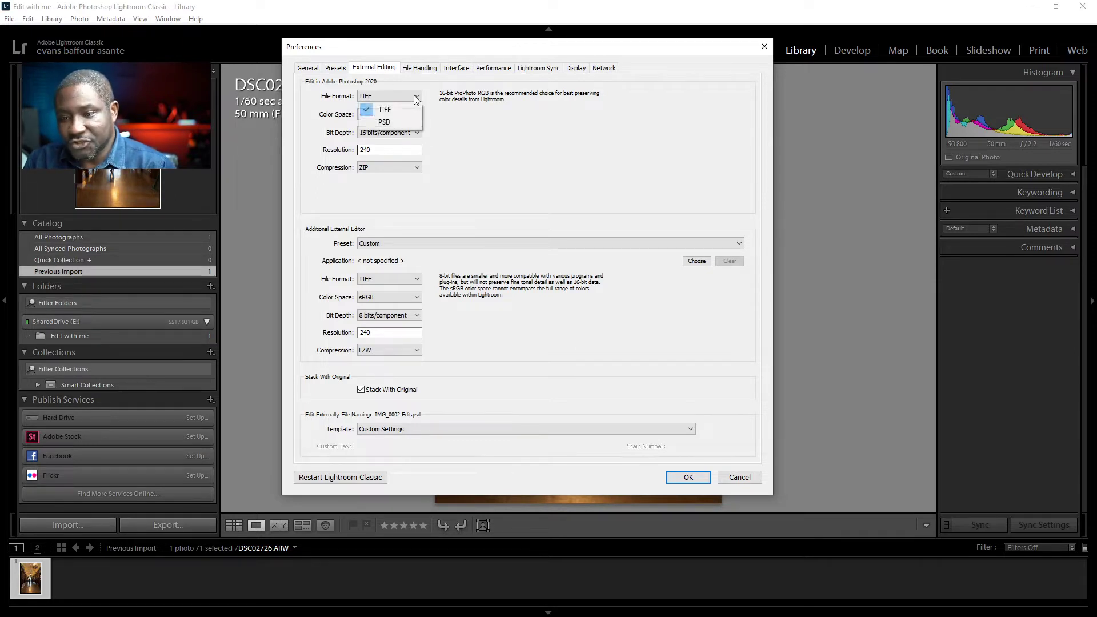
click(392, 123)
click(415, 97)
click(391, 111)
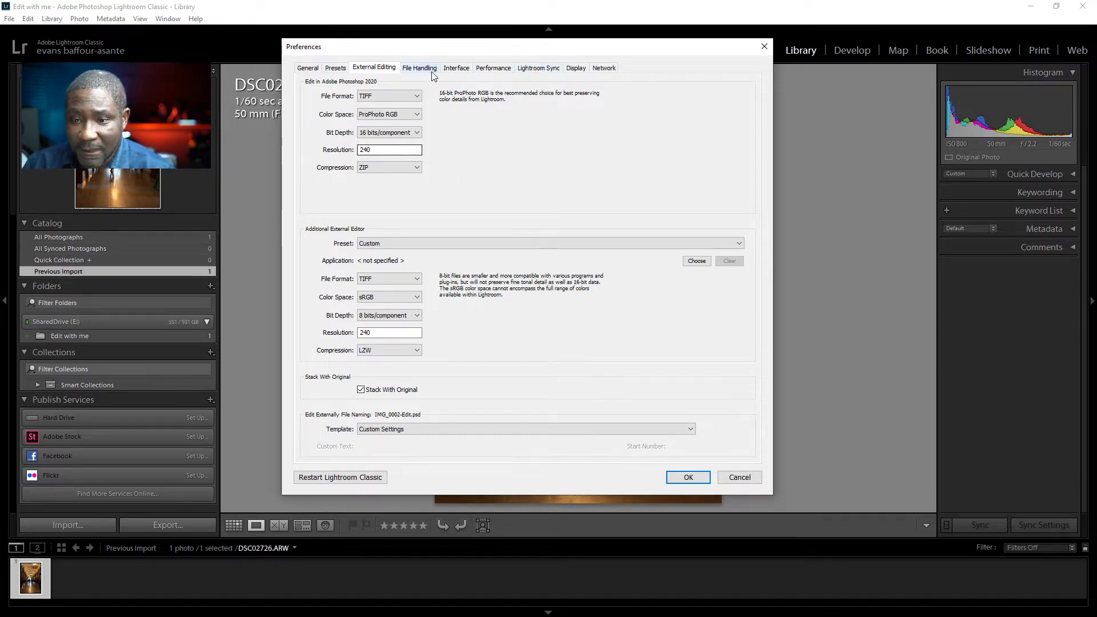
Look through the General, Presets, External Editing, File Handling and Interface preferences.
click(314, 71)
click(336, 68)
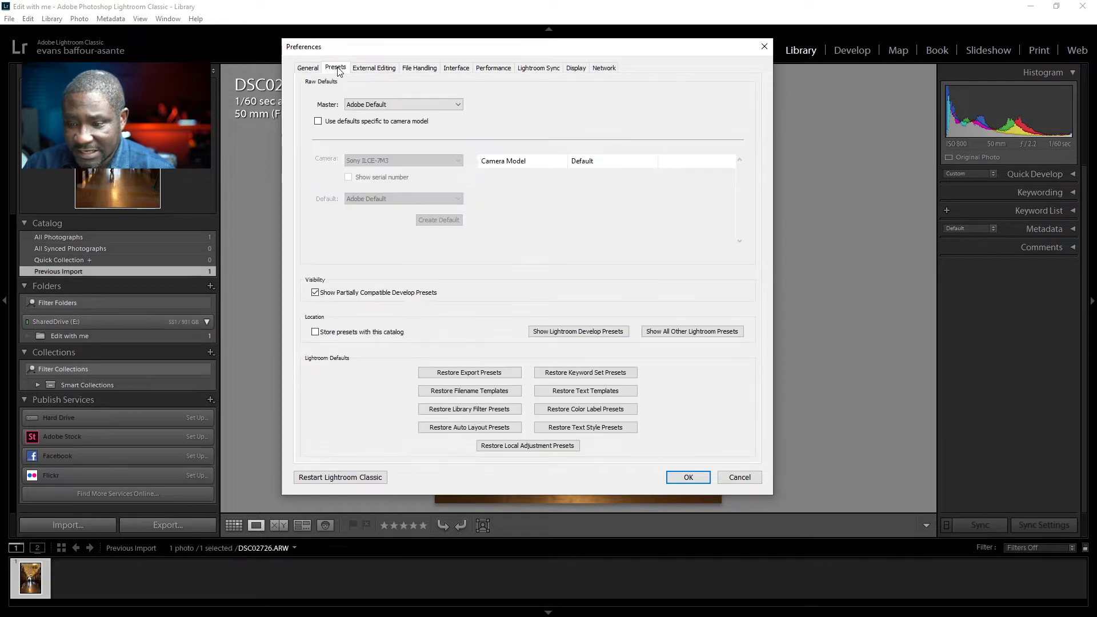
click(375, 68)
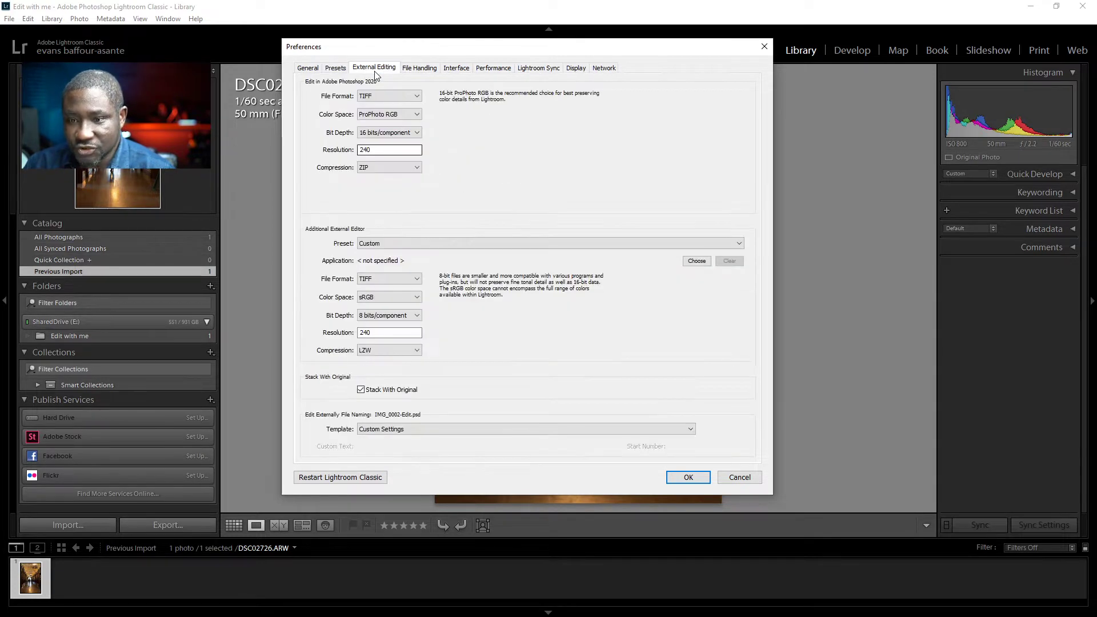
click(413, 71)
click(466, 73)
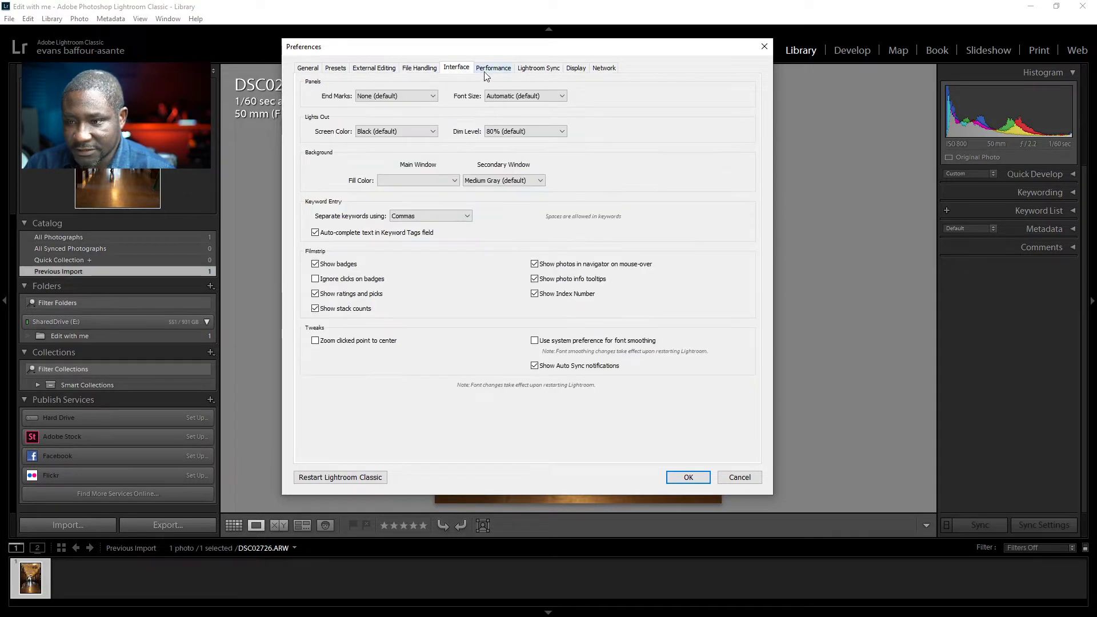
Go from the Performance preferences to the catalog settings, review the metadata options and accept them.
click(495, 76)
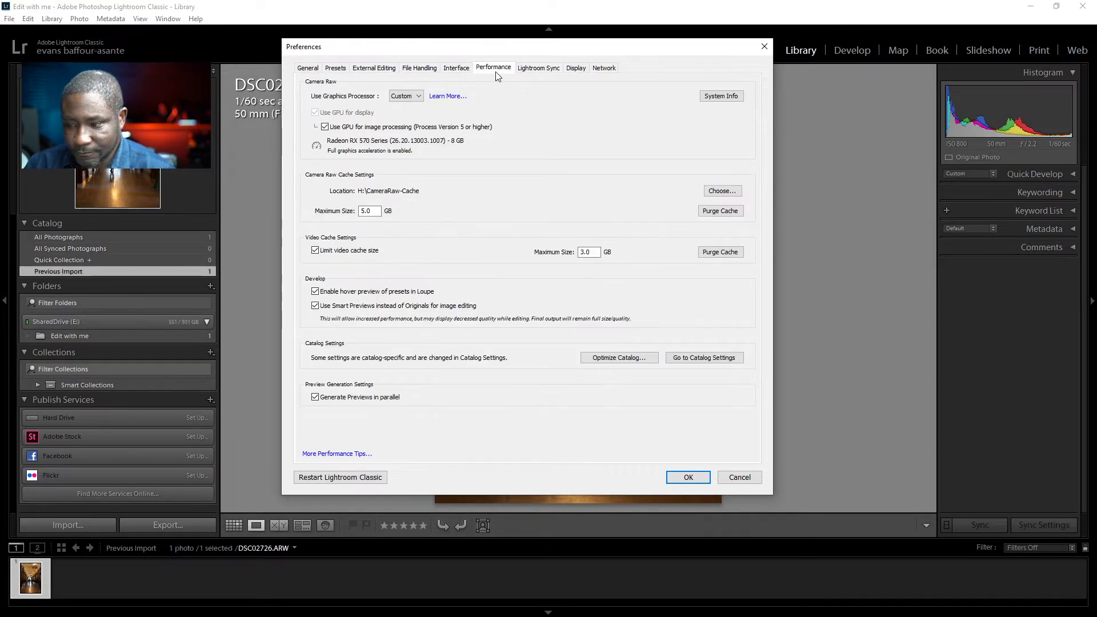
click(713, 360)
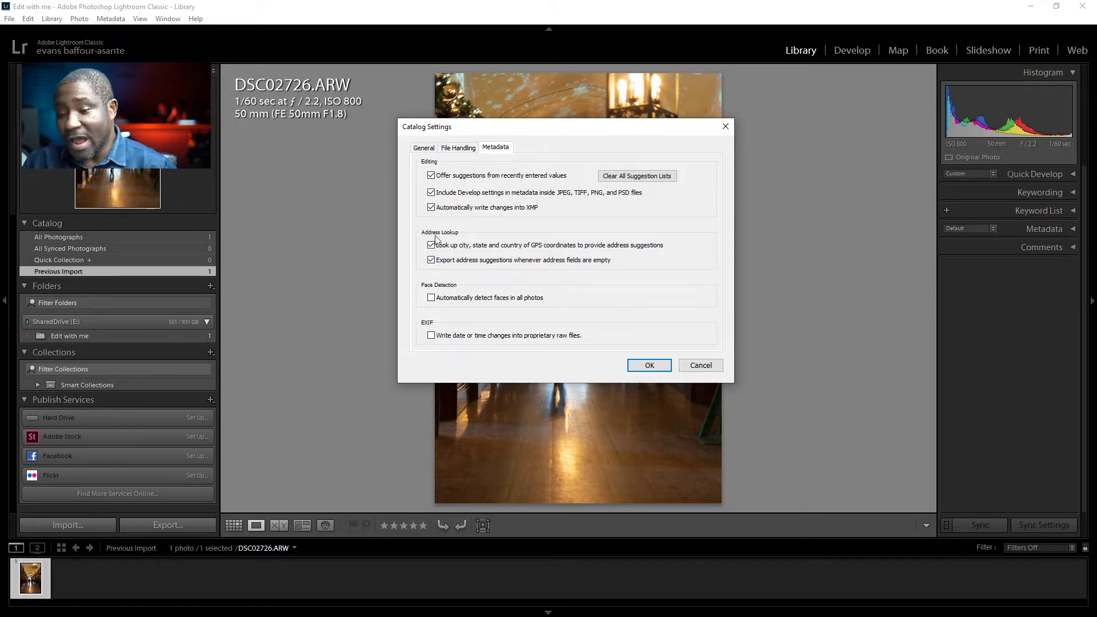
click(647, 366)
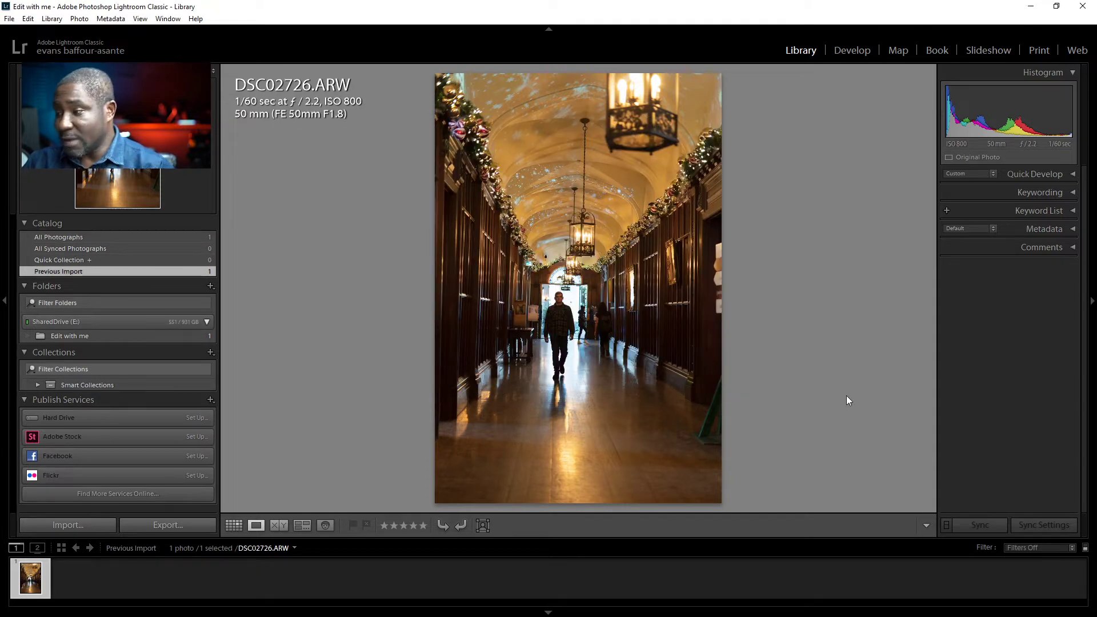
Switch DSC02726.ARW to the Develop module and set its white balance temperature to 3448.
click(846, 53)
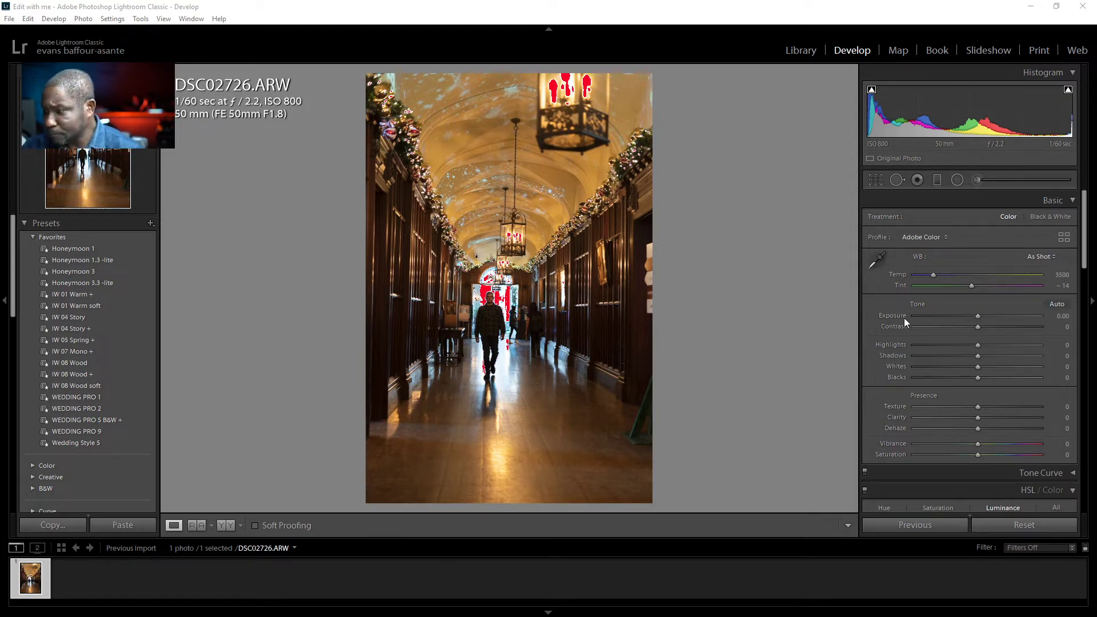
scroll(965, 286, down, 2)
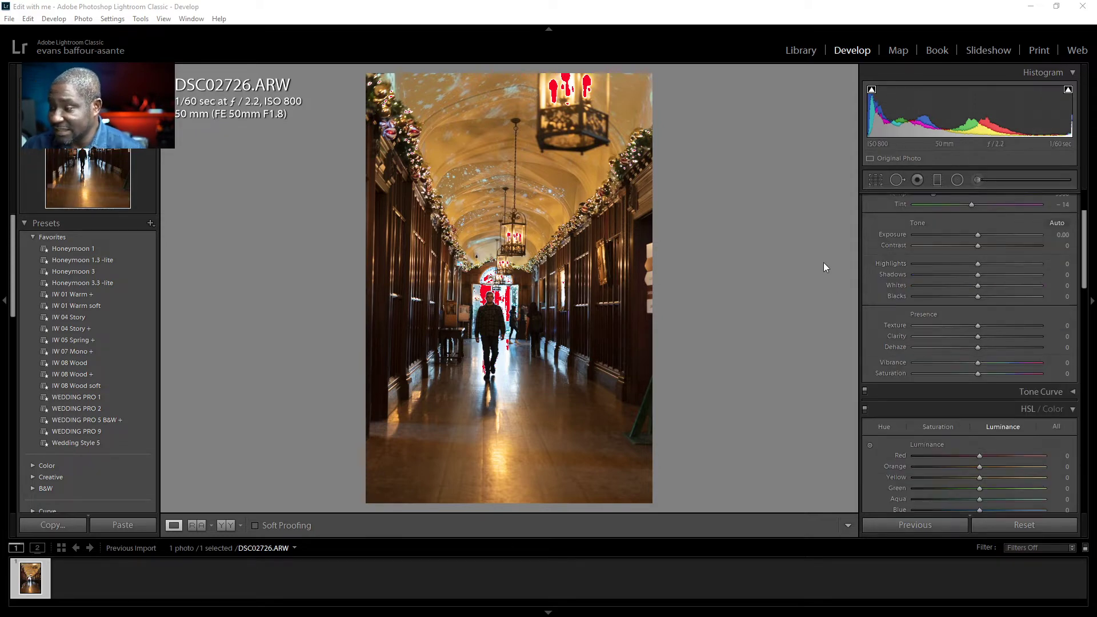
scroll(985, 341, up, 2)
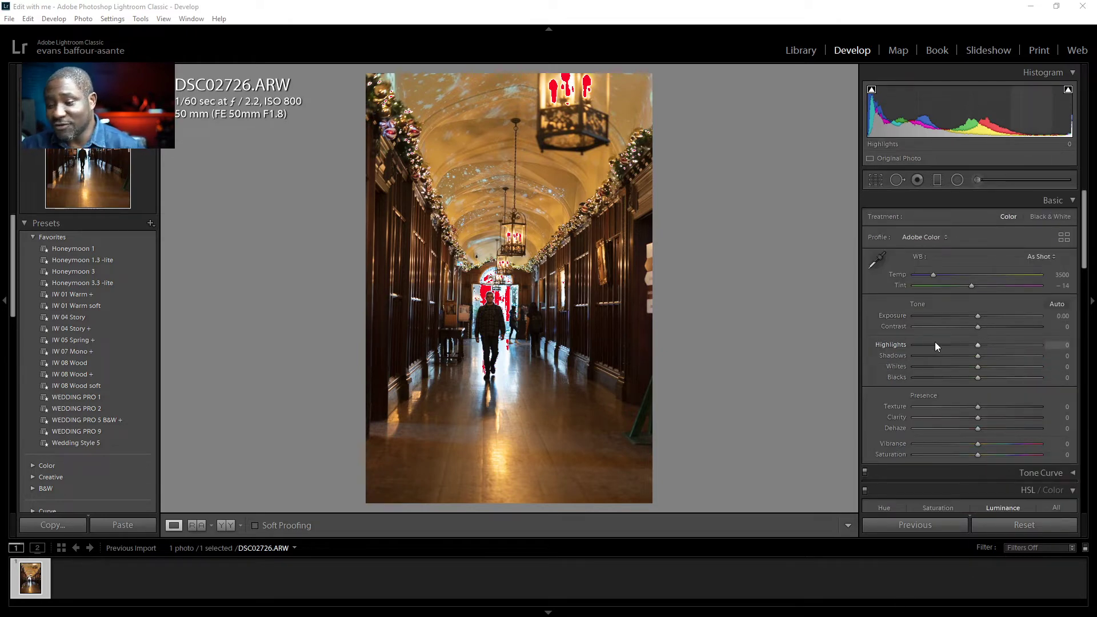
mouse_move(1084, 245)
mouse_down()
mouse_move(1083, 464)
mouse_move(1084, 231)
mouse_up()
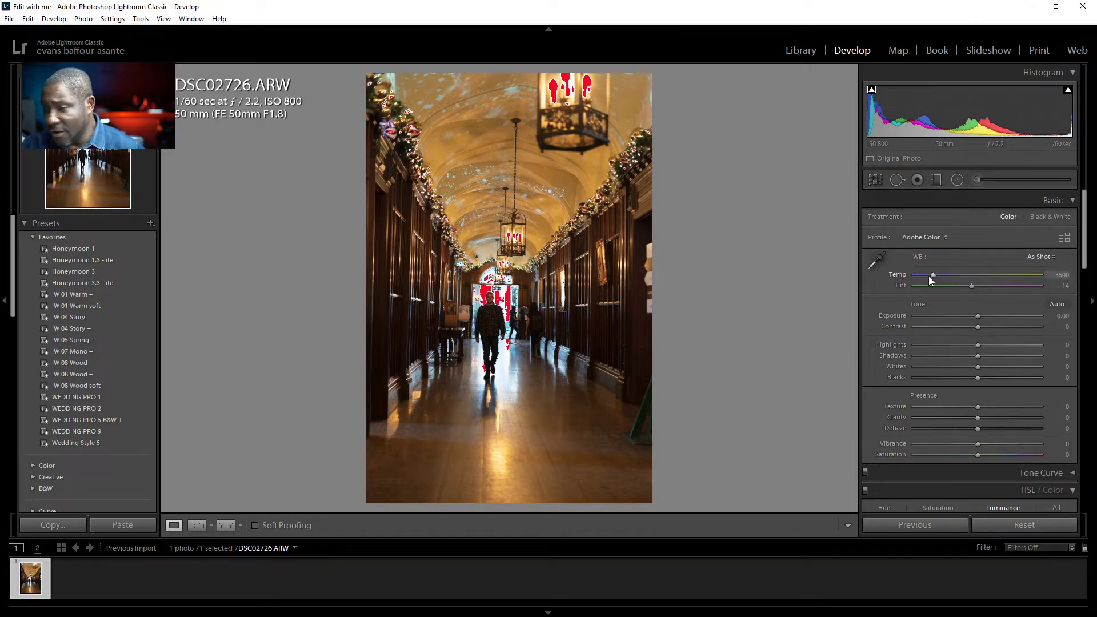
mouse_move(931, 276)
mouse_down()
mouse_move(955, 279)
mouse_move(911, 279)
mouse_move(958, 285)
mouse_move(931, 291)
mouse_up()
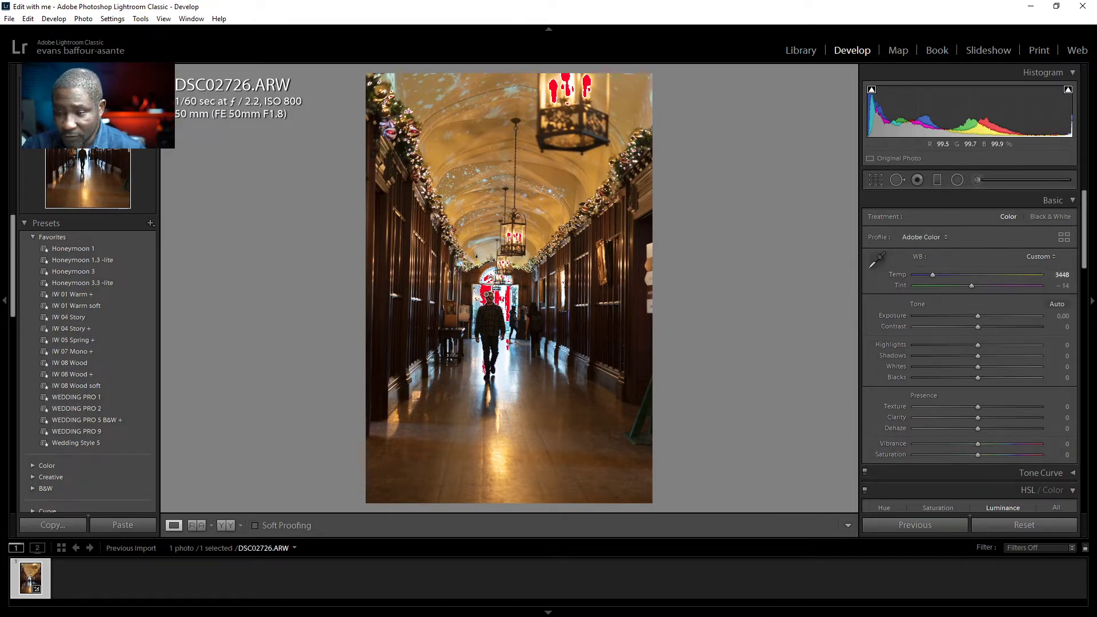
click(489, 296)
click(490, 306)
click(491, 309)
click(503, 307)
click(545, 303)
click(494, 283)
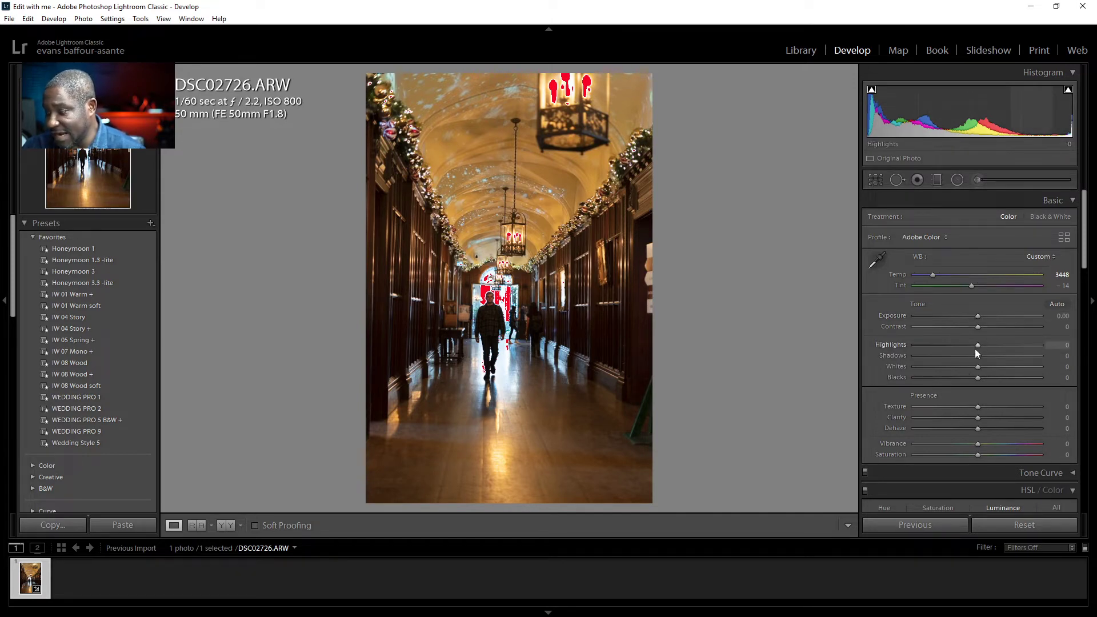
Lower the photo's Highlights to −27 and raise its Shadows to +37.
drag(977, 347, 963, 346)
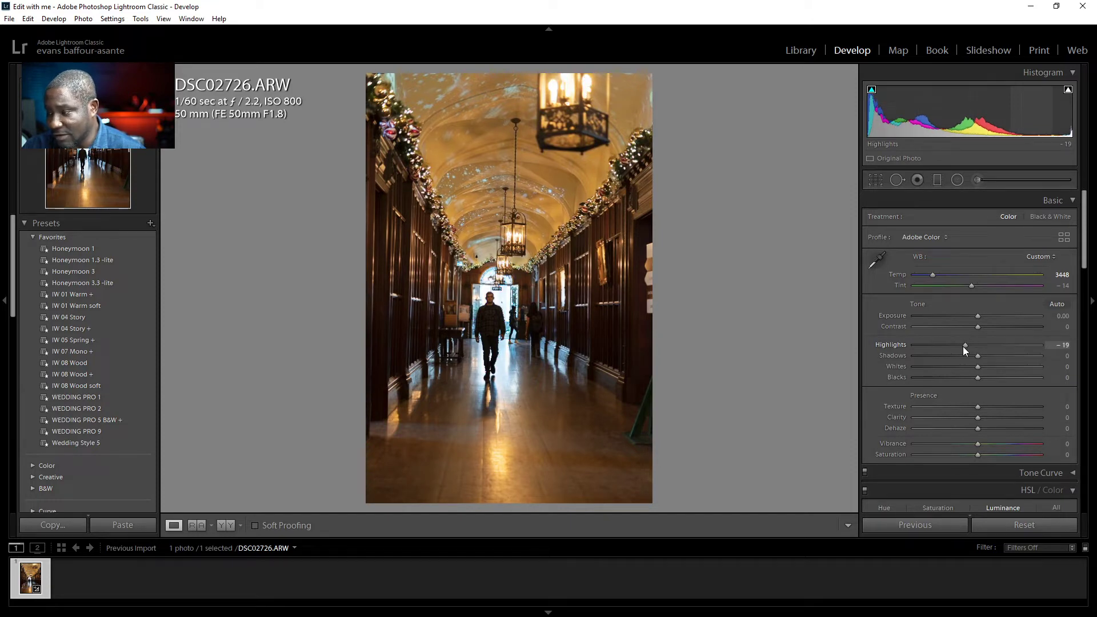
drag(961, 346, 1001, 364)
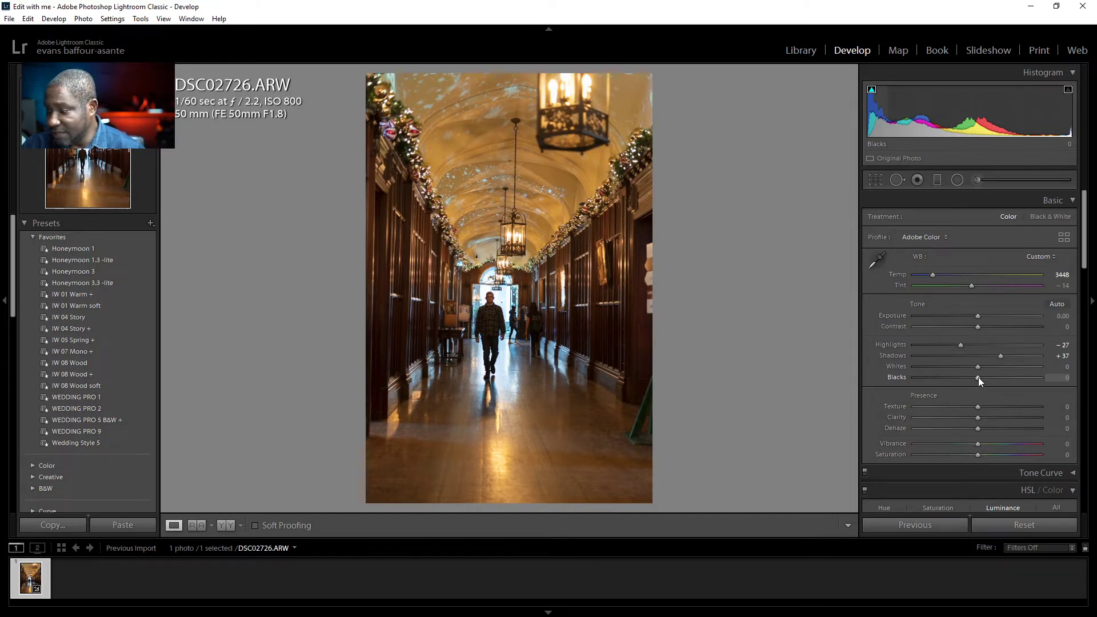
Lower the Blacks to −12 while checking the shadow clipping preview.
alt+click(978, 377)
drag(978, 377, 972, 377)
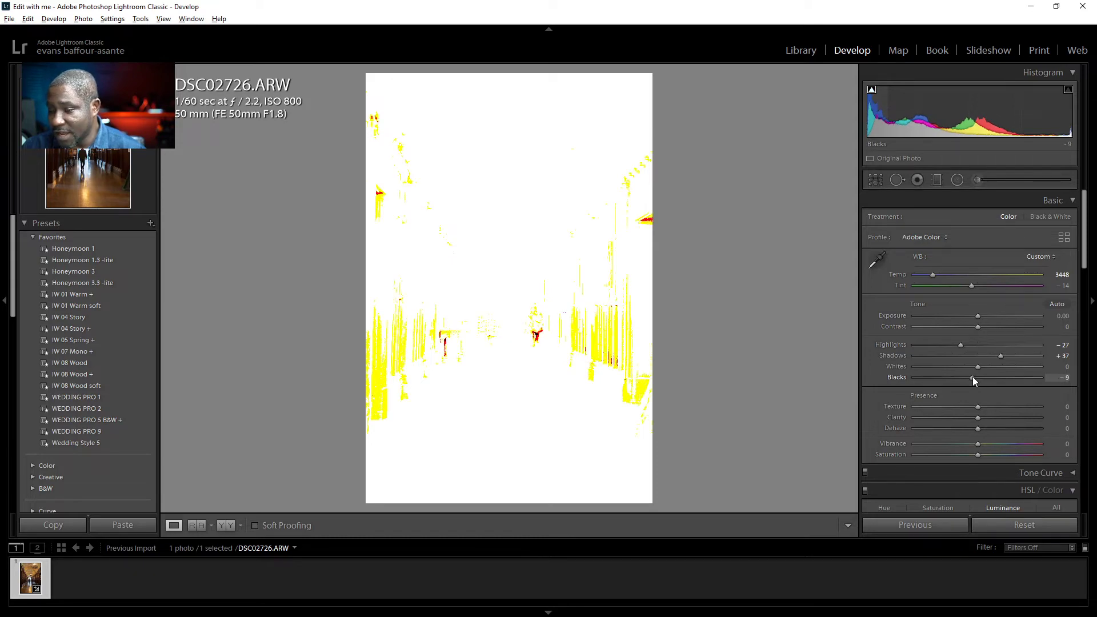
alt+click(972, 377)
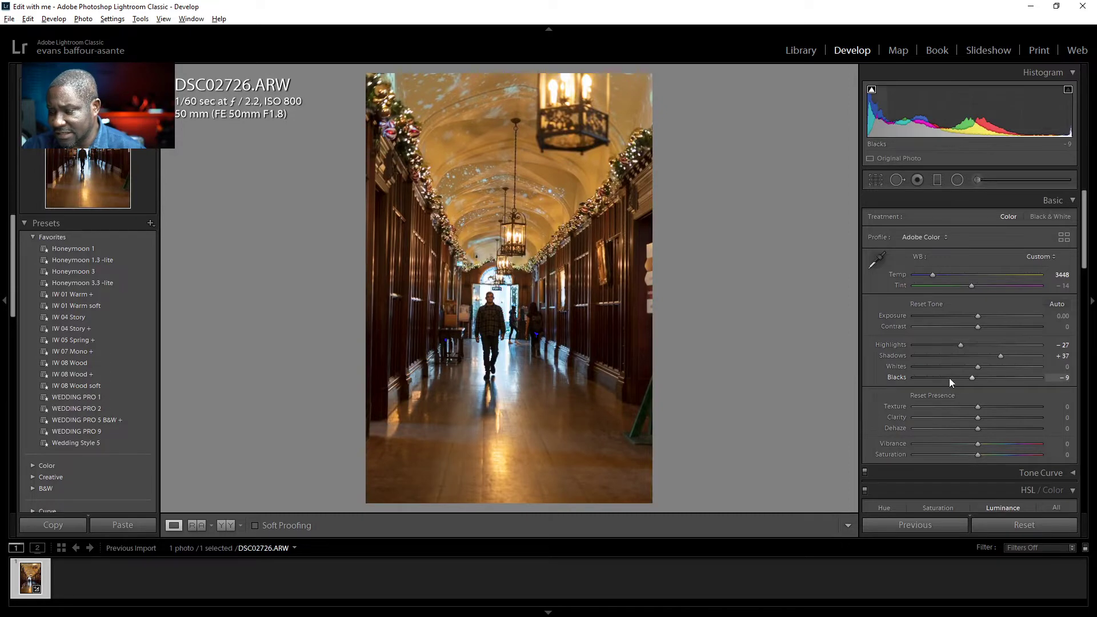
alt+click(971, 377)
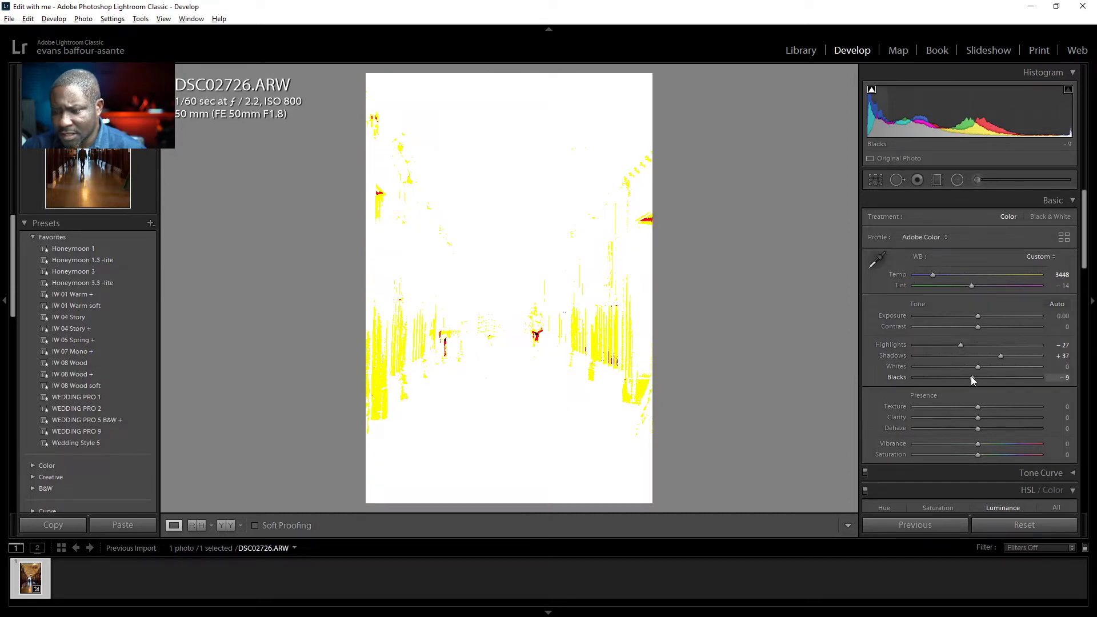
mouse_move(971, 377)
mouse_down()
mouse_move(1002, 382)
mouse_move(969, 381)
mouse_up()
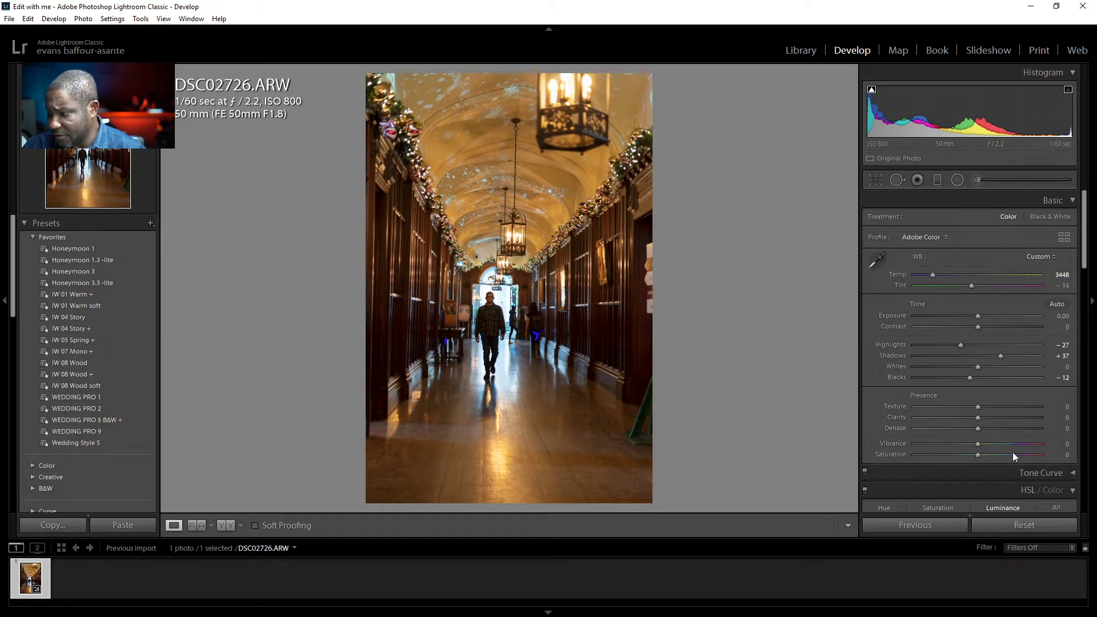
Set the Presence values to Clarity +10, Vibrance +12 and Saturation −2.
scroll(1016, 427, down, 2)
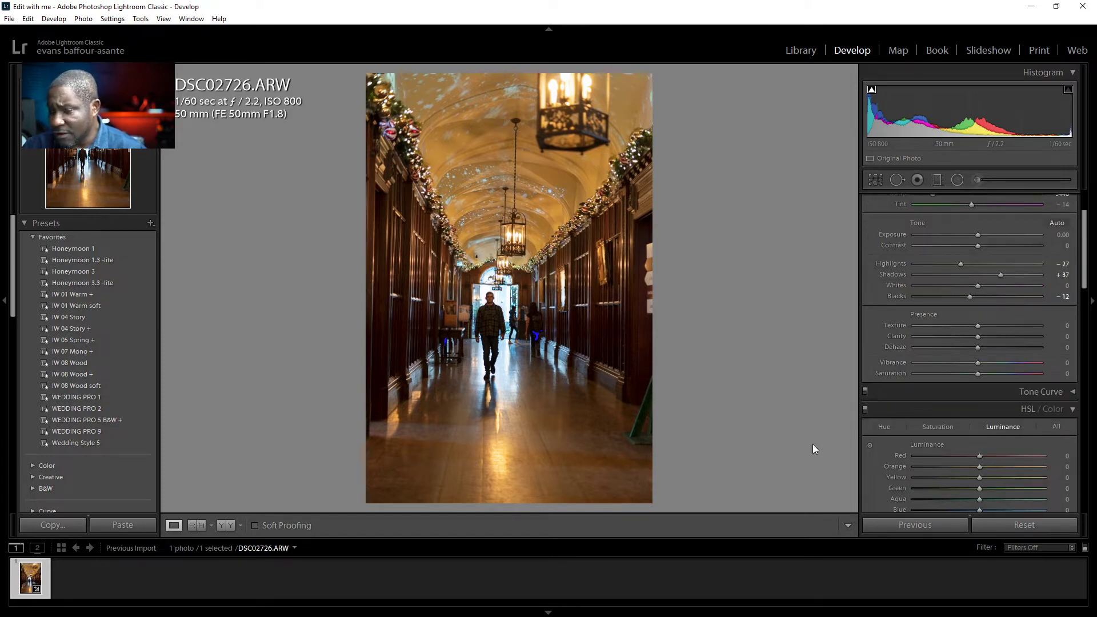
drag(979, 337, 985, 338)
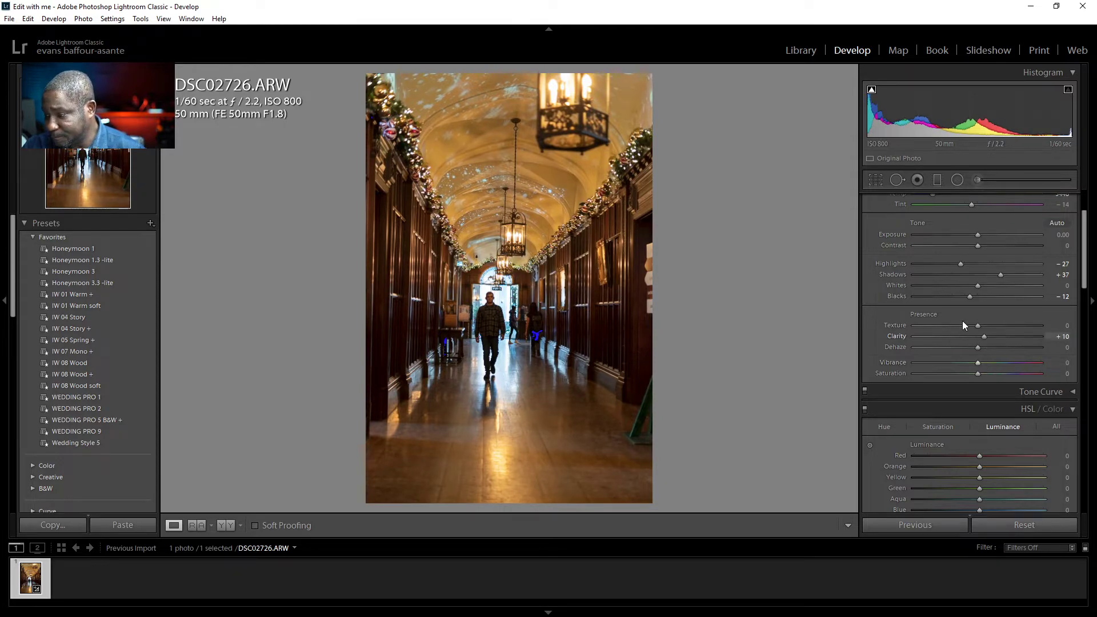
drag(976, 364, 978, 363)
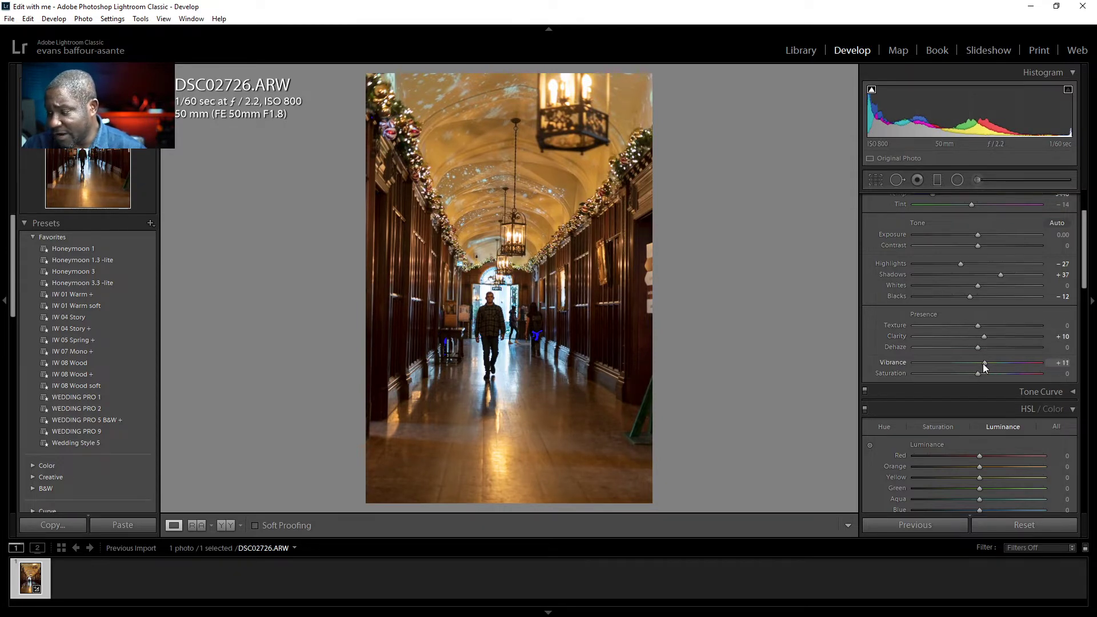
drag(988, 364, 985, 365)
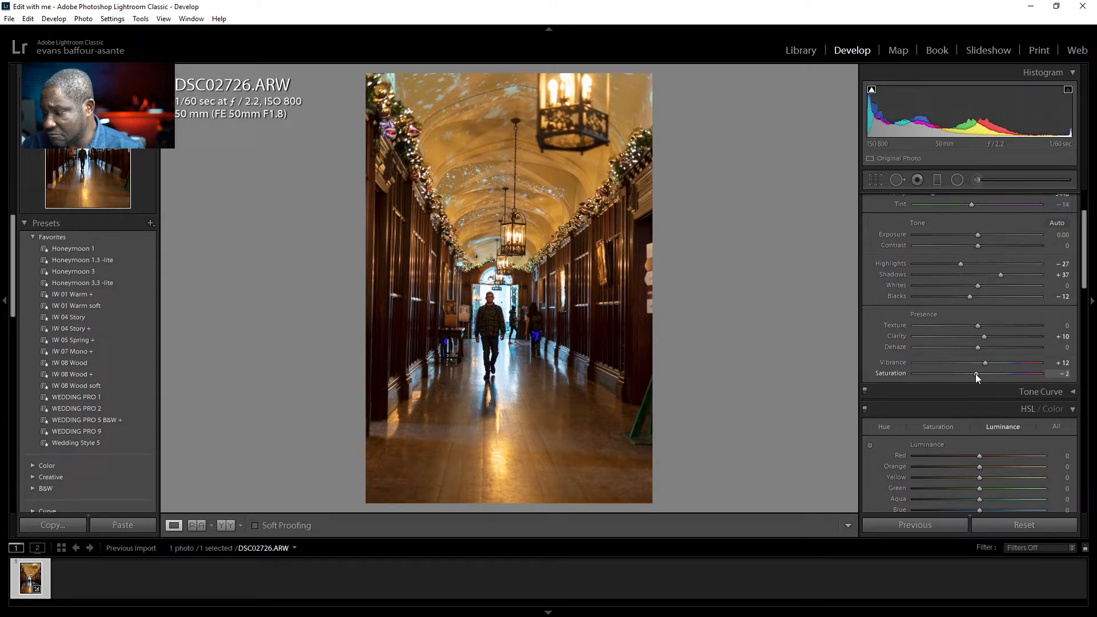
Collapse the HSL / Color section and expand the Tone Curve section.
scroll(974, 431, down, 3)
scroll(974, 431, up, 3)
click(1074, 410)
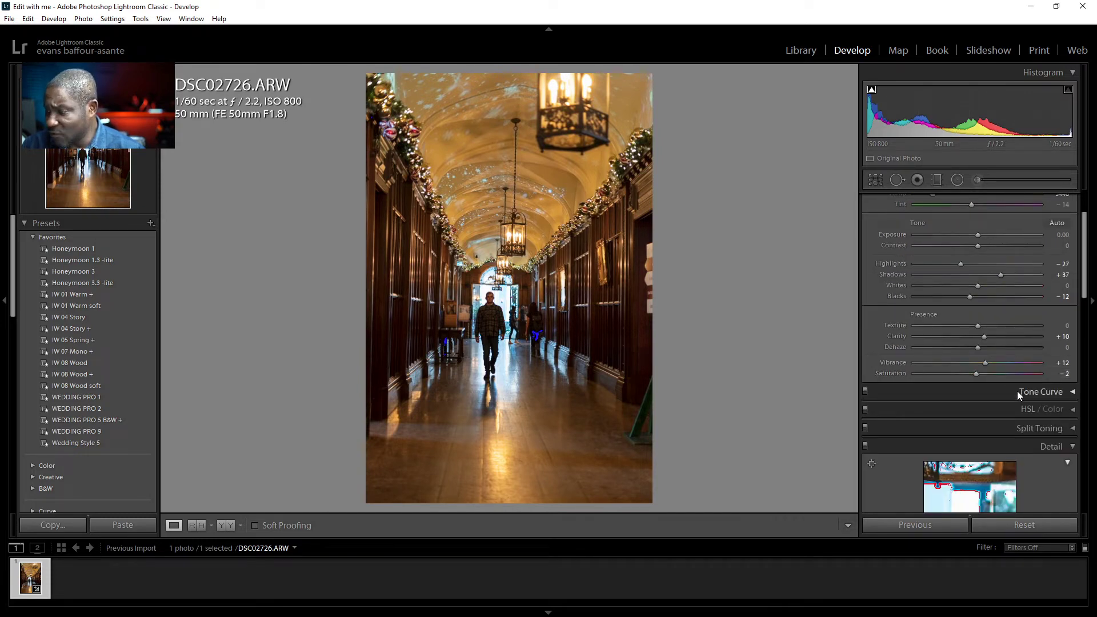
scroll(1017, 390, down, 3)
click(1023, 313)
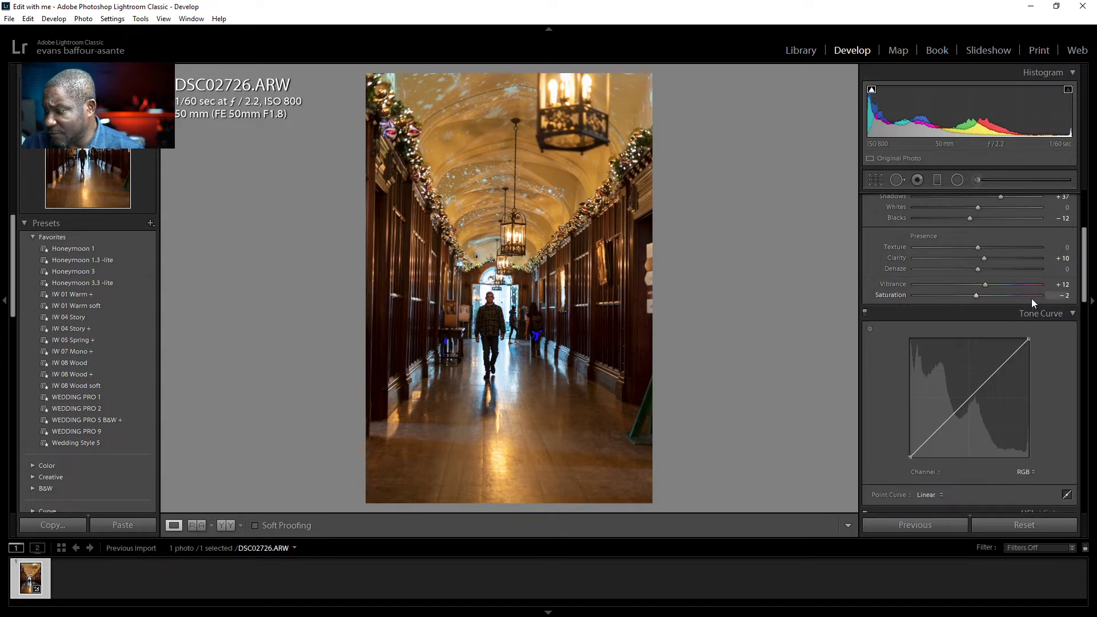
scroll(1020, 371, down, 3)
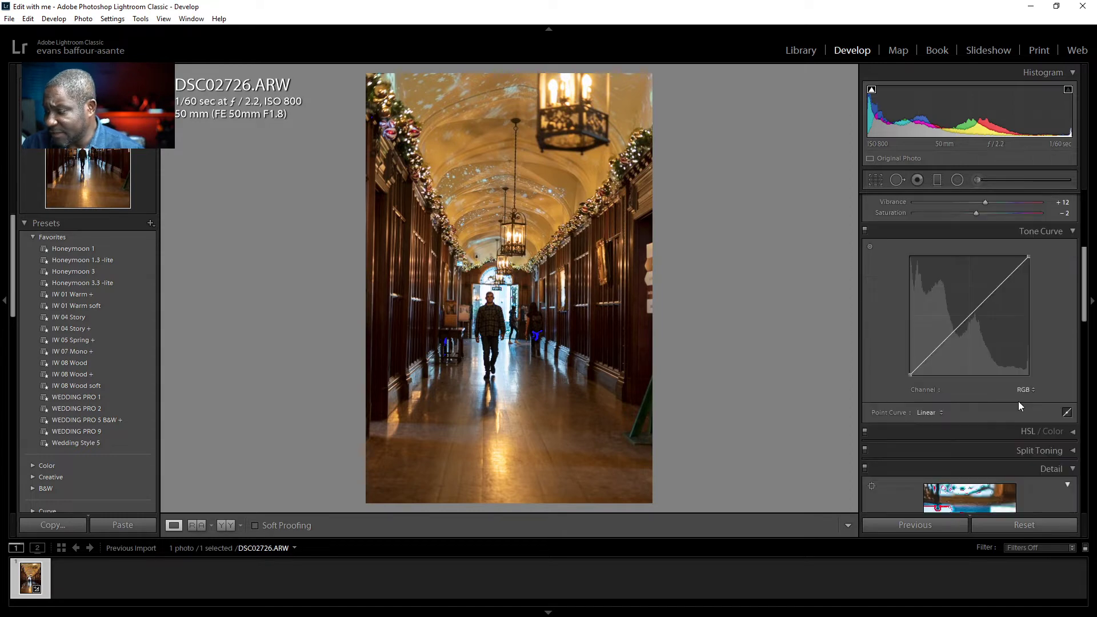
Shape an RGB S-curve with points at about 22.4/19.2% and 76.1/80.0%, and lift the black point to about 5.1%.
click(937, 349)
drag(937, 348, 1001, 281)
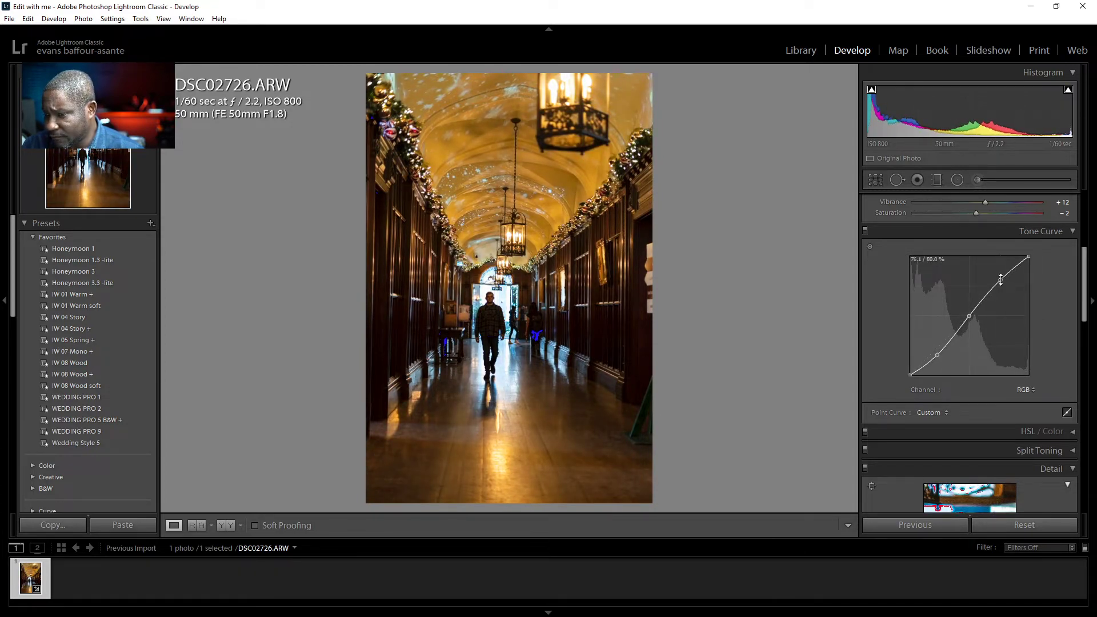
drag(939, 356, 935, 351)
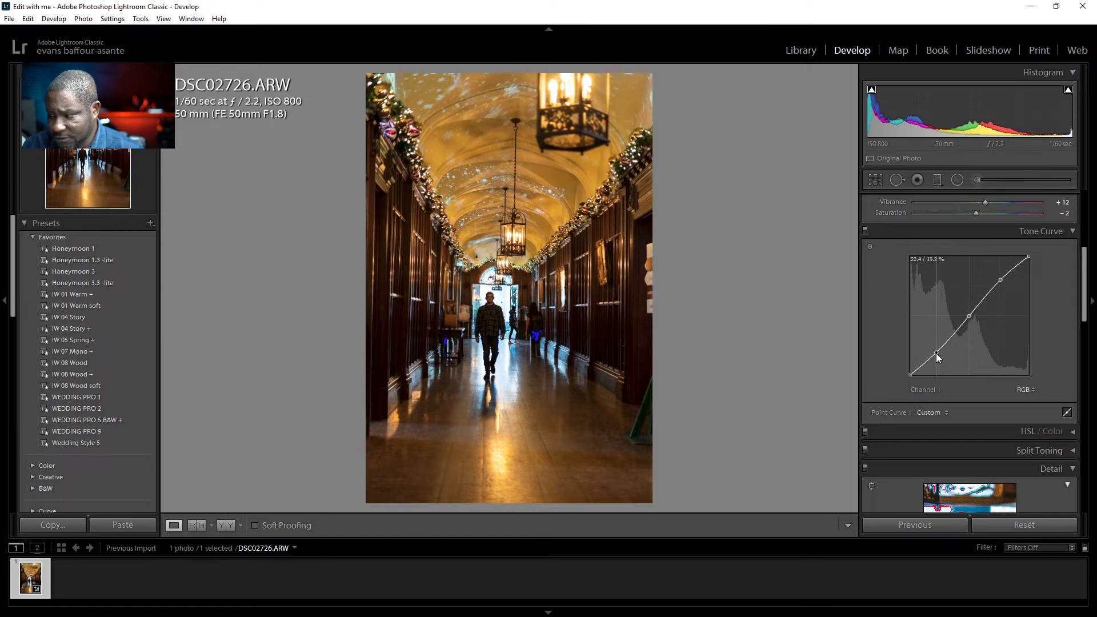
drag(910, 376, 909, 370)
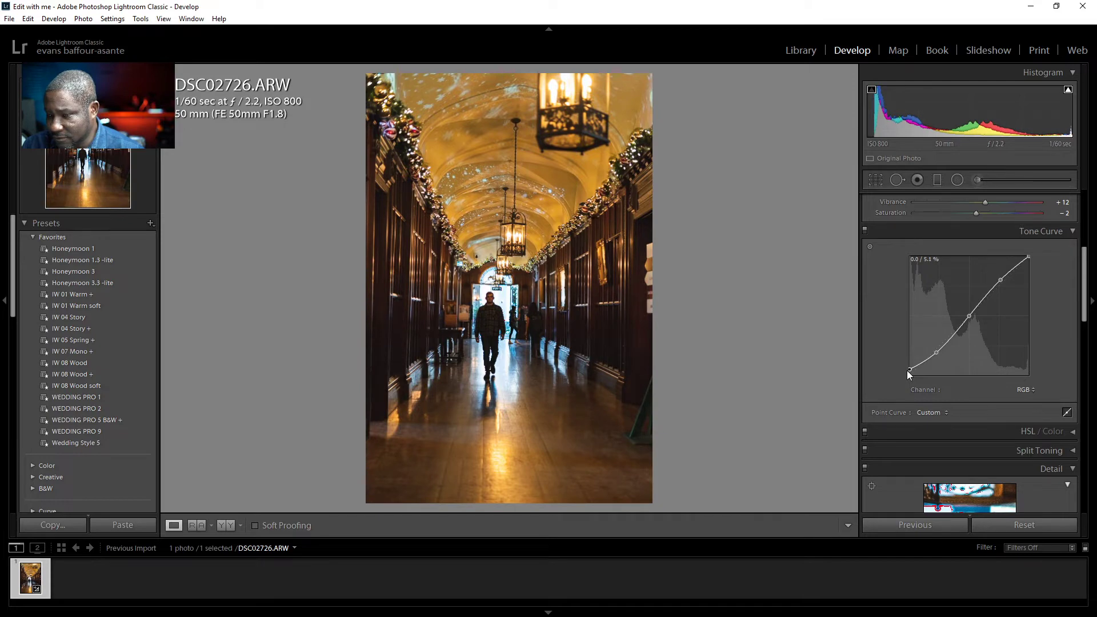
Fine-tune the shadow and highlight points of the RGB tone curve.
drag(936, 353, 937, 357)
drag(1002, 282, 1002, 280)
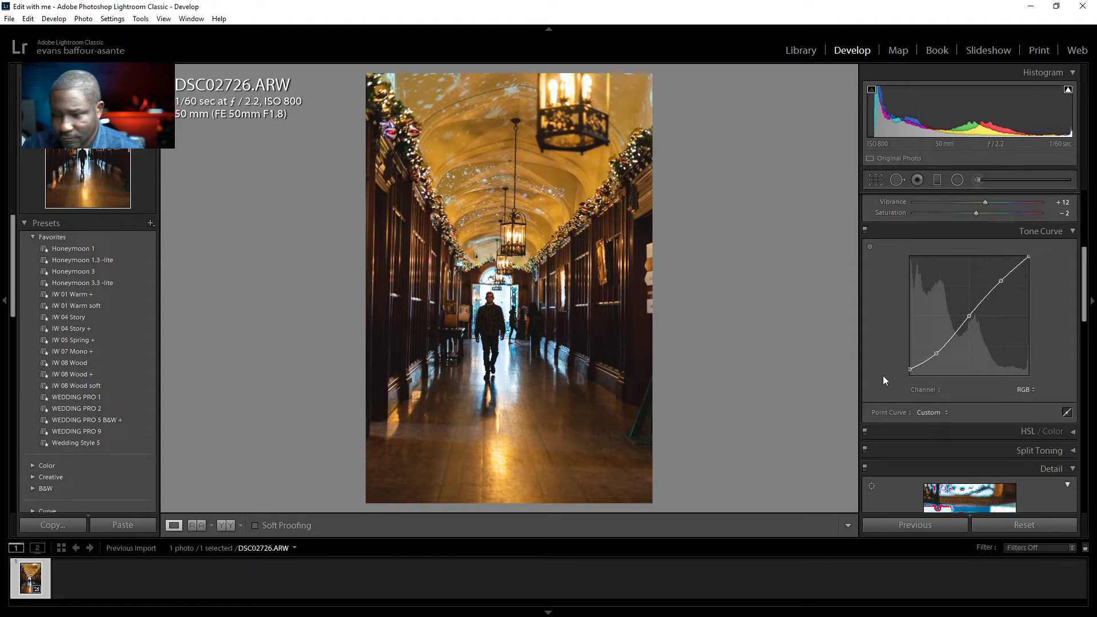
Compare the photo with the Tone Curve adjustment switched off and on.
click(865, 231)
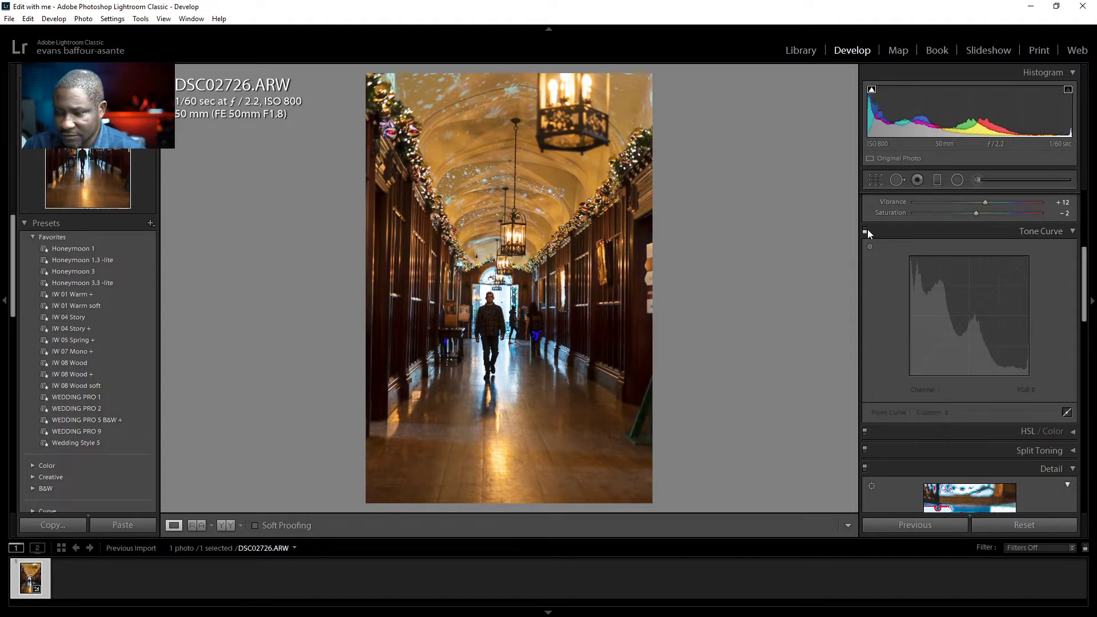
click(868, 230)
click(867, 229)
click(867, 229)
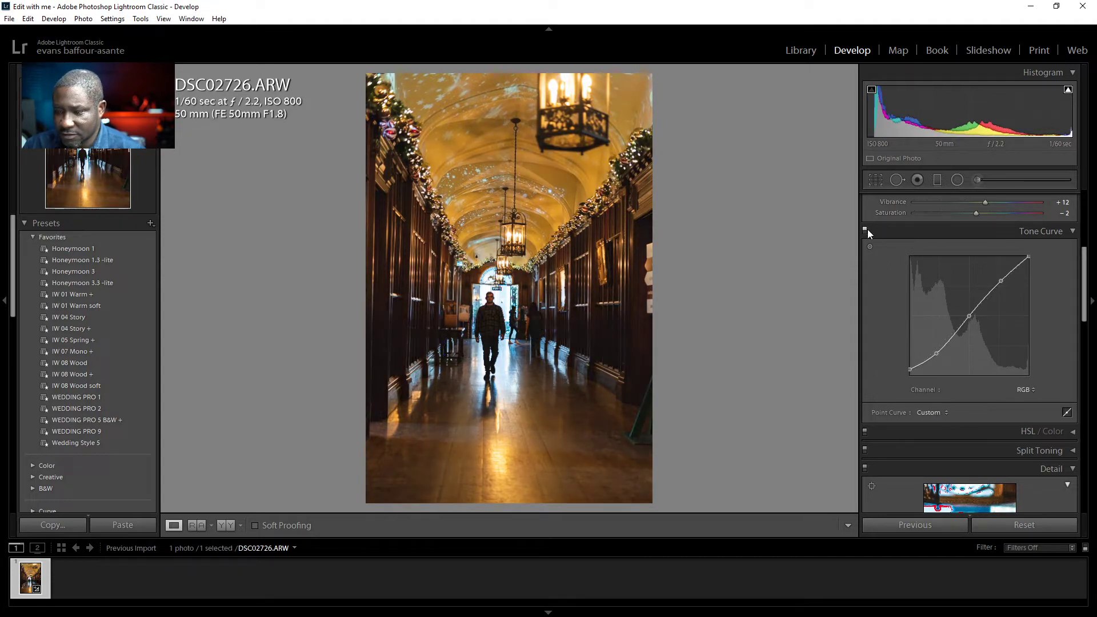
click(867, 230)
click(867, 230)
click(867, 229)
click(867, 229)
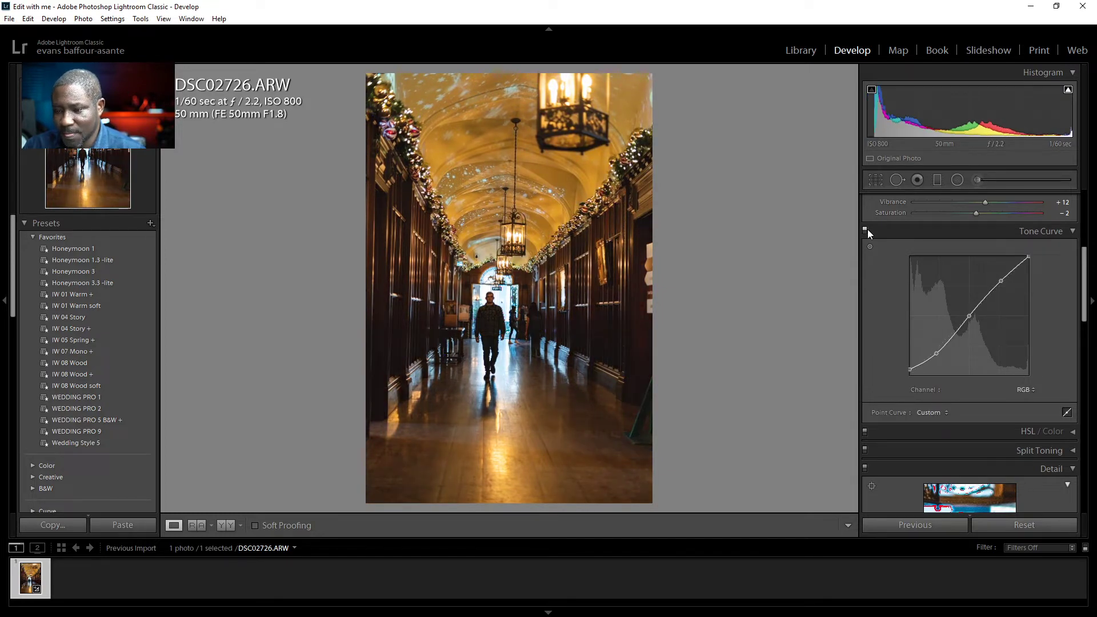
click(867, 229)
click(867, 229)
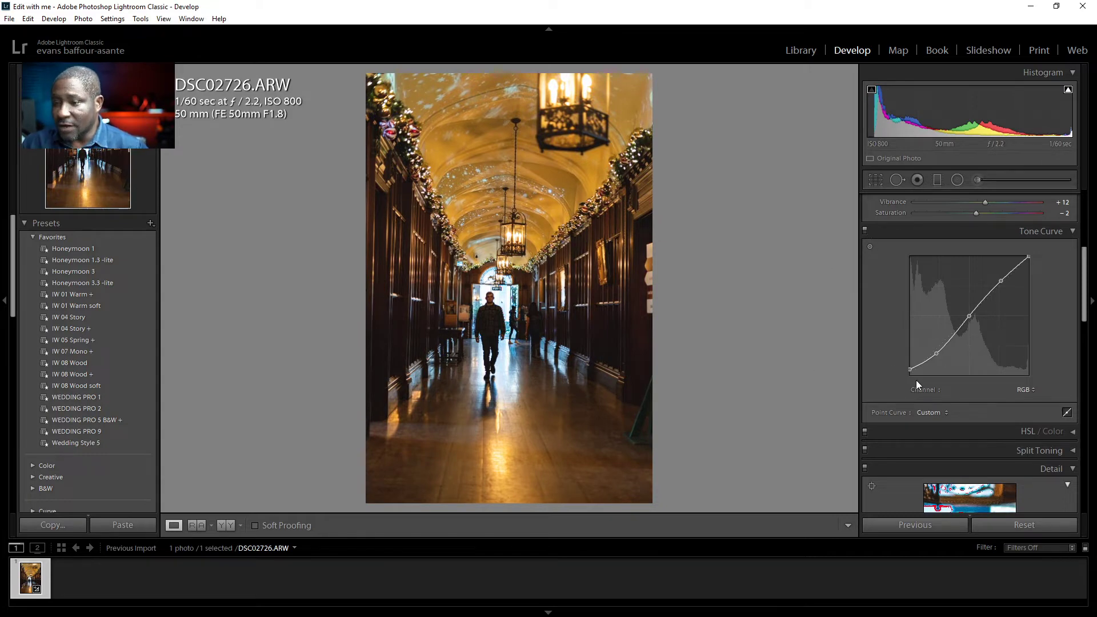
Collapse the Tone Curve, Detail and Effects sections, leaving the Transform section expanded.
click(1015, 230)
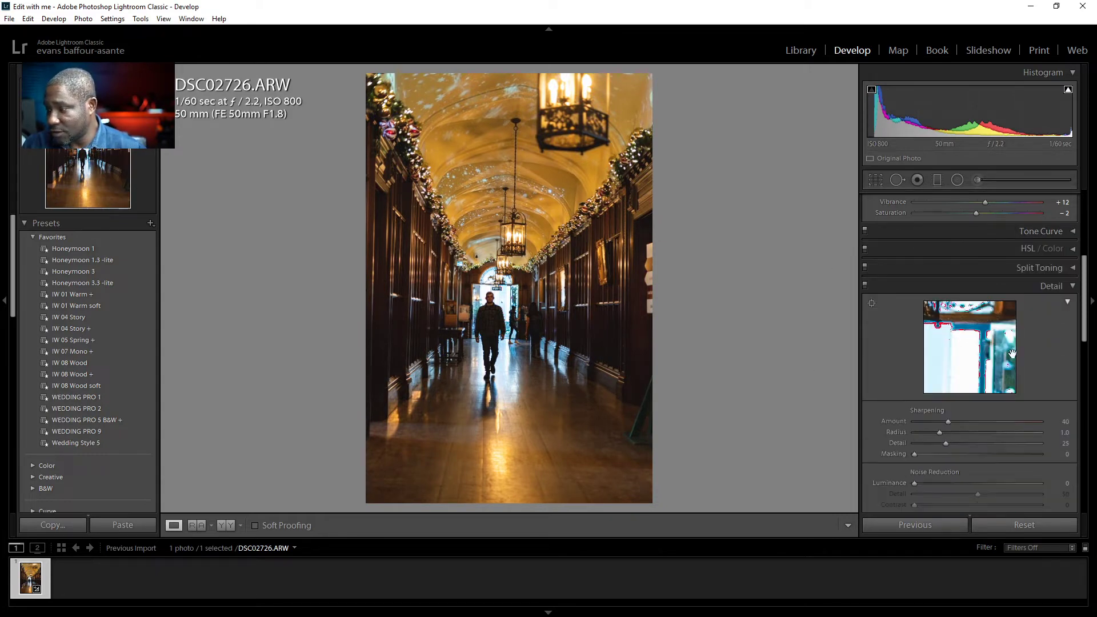
scroll(1050, 317, up, 2)
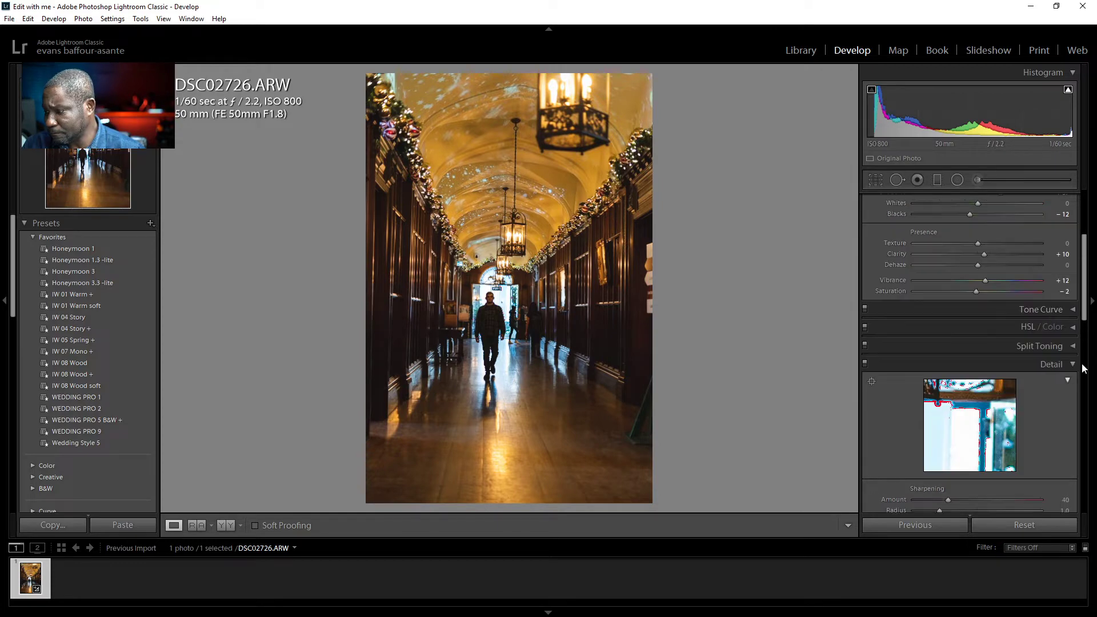
click(1071, 365)
scroll(1068, 371, down, 4)
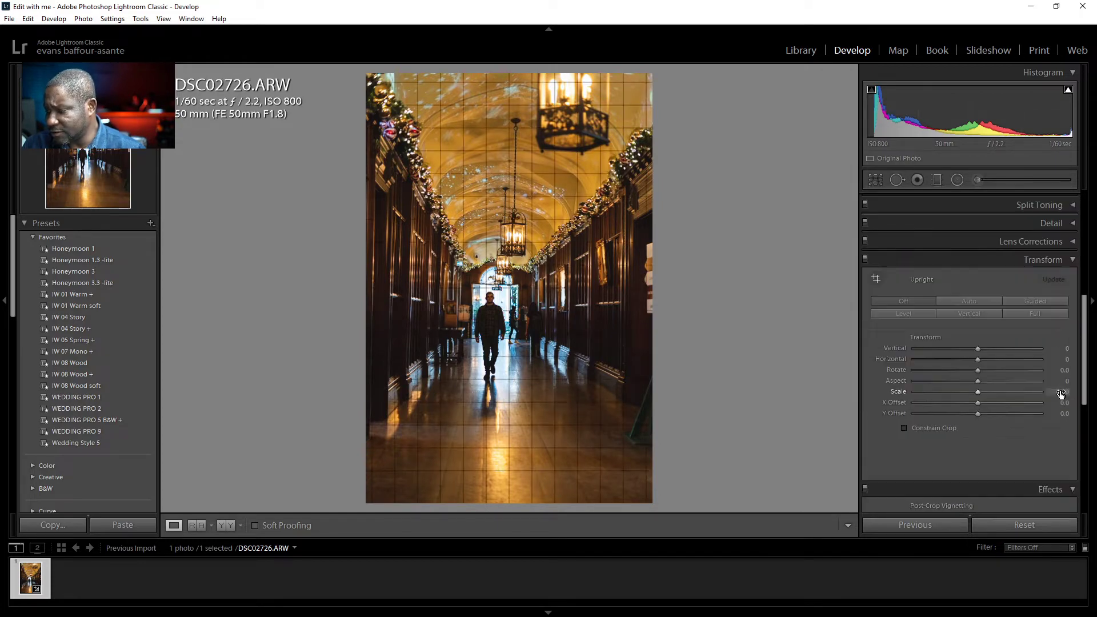
click(1071, 258)
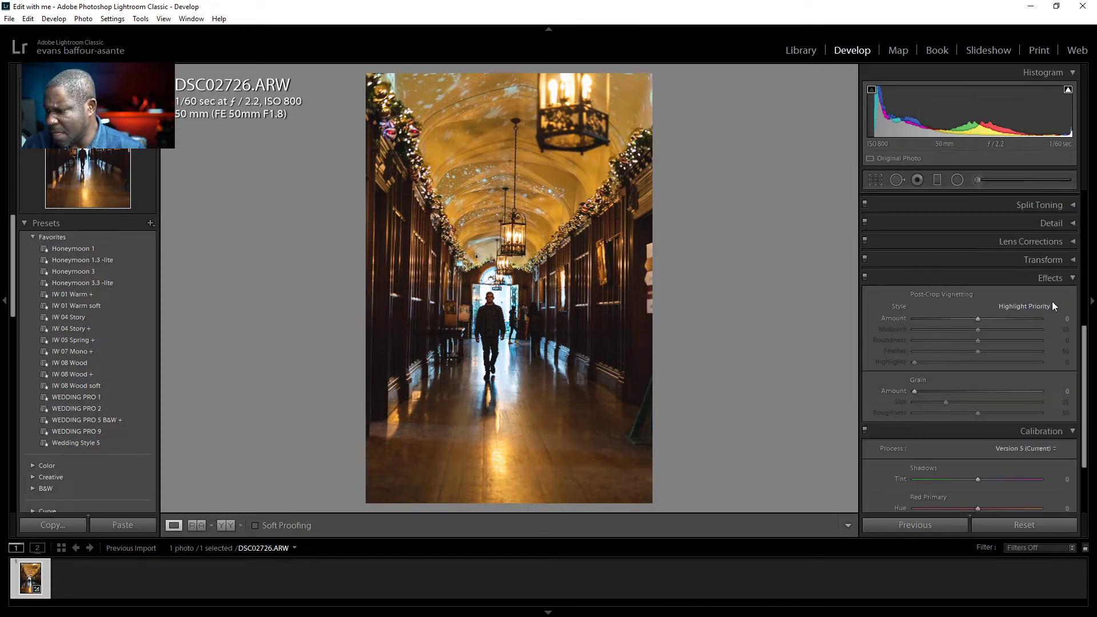
click(1073, 279)
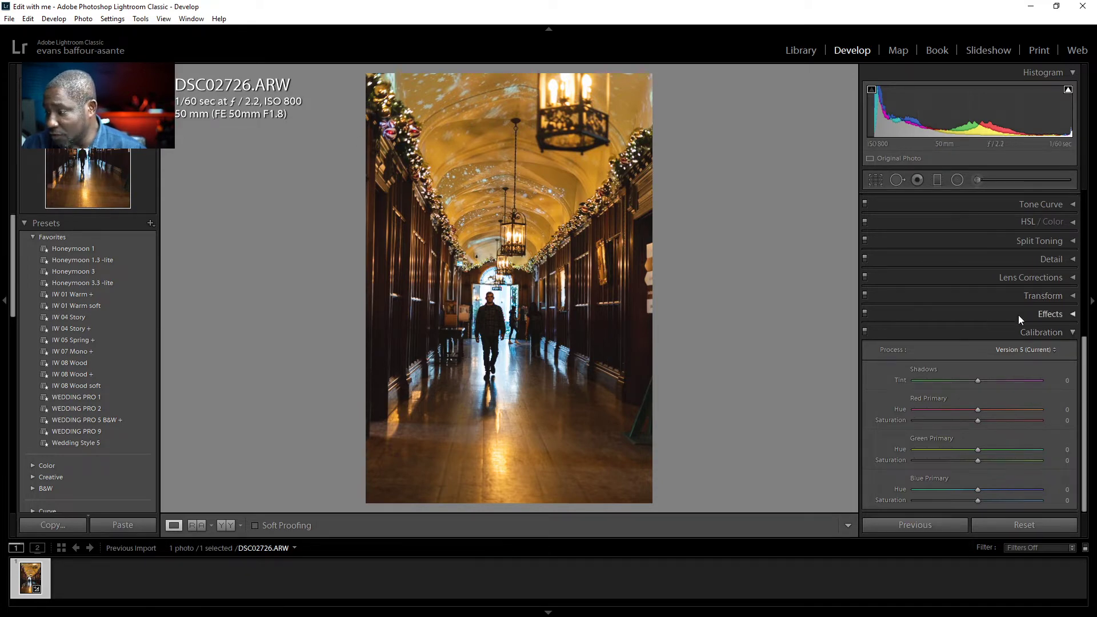
click(1040, 295)
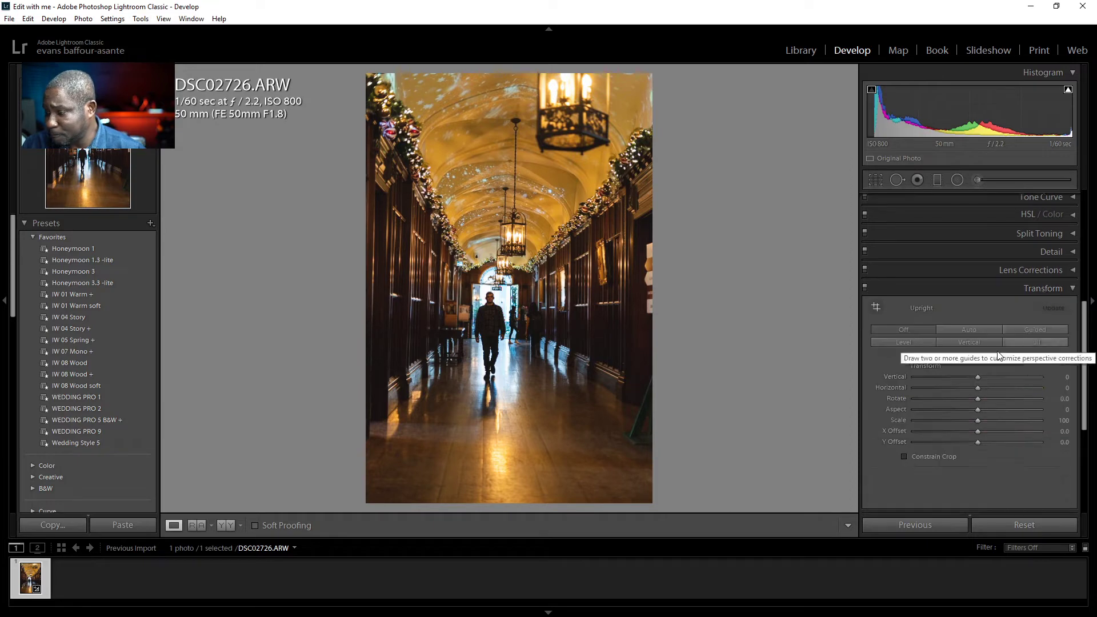
scroll(903, 364, down, 2)
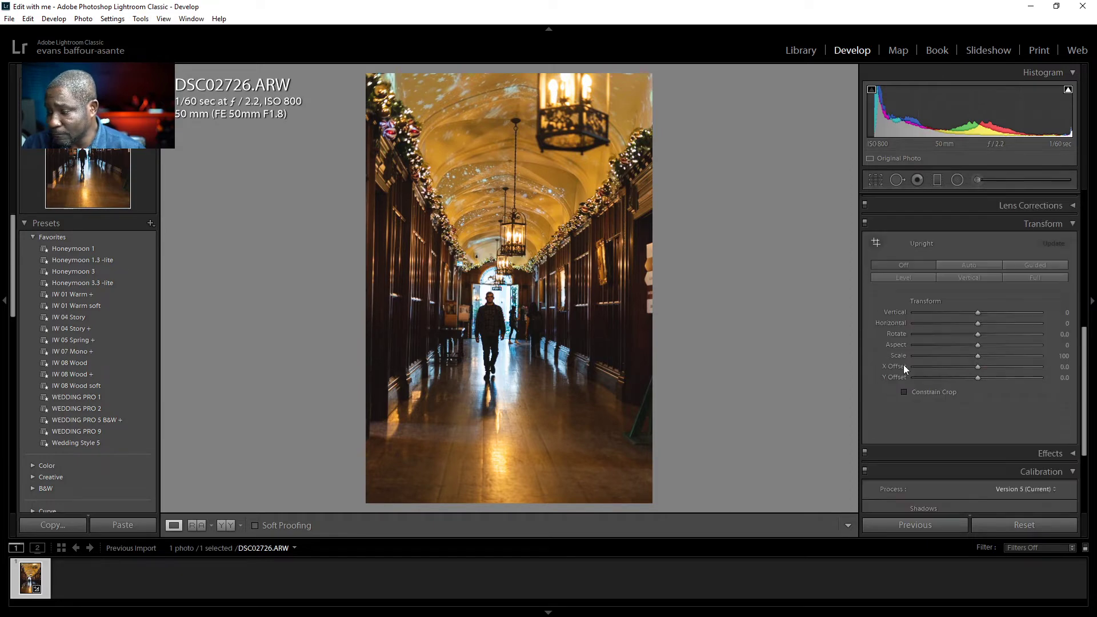
Try the Level and Vertical Upright corrections on the hallway photo, and switch Upright back off.
click(905, 278)
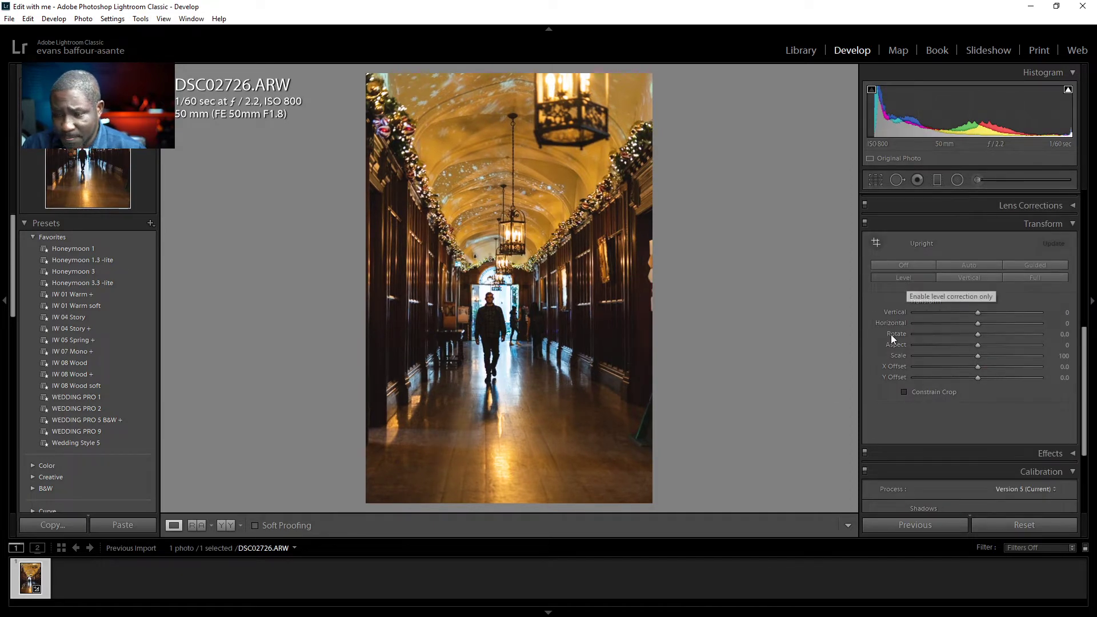
click(1003, 360)
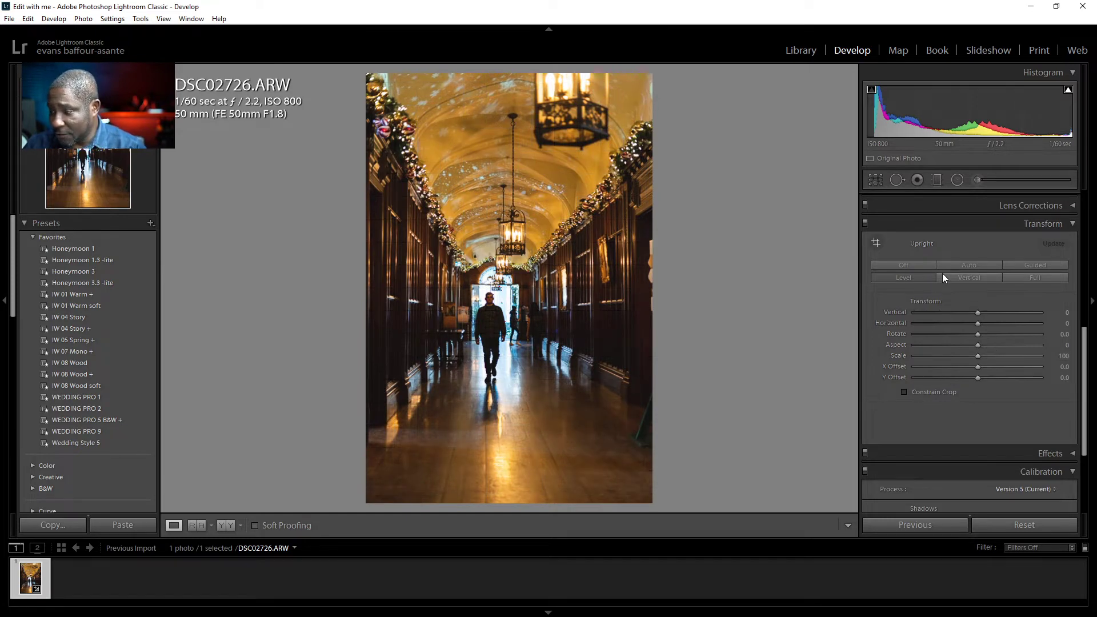
click(959, 277)
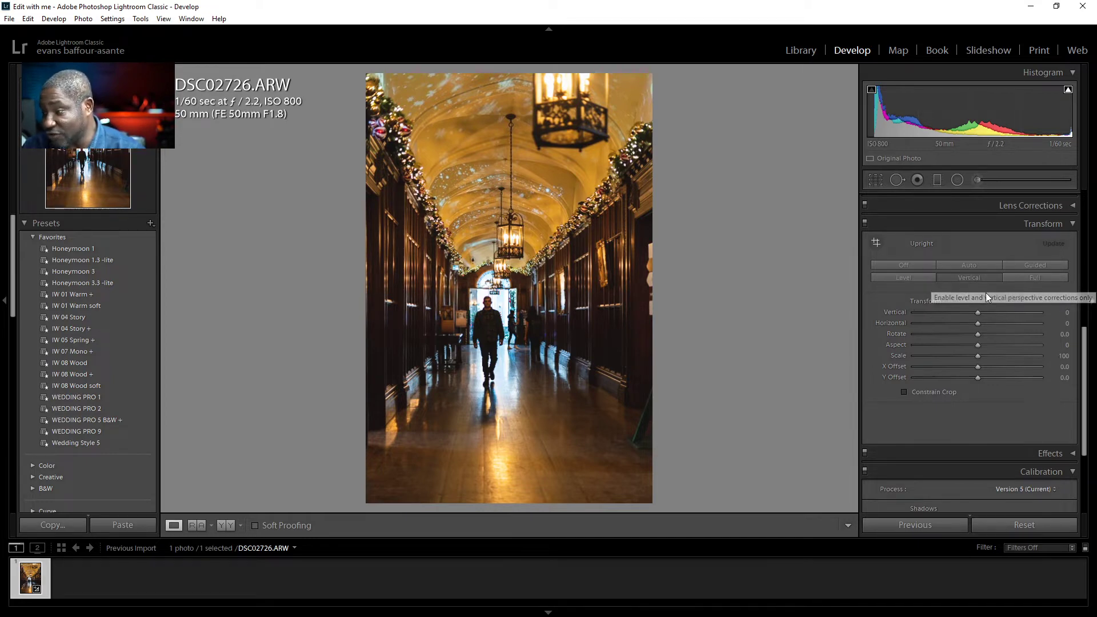
click(917, 266)
Correct the perspective with Guided Upright, using vertical guides along both panelled walls and a horizontal guide across the top of the far doorway.
click(876, 243)
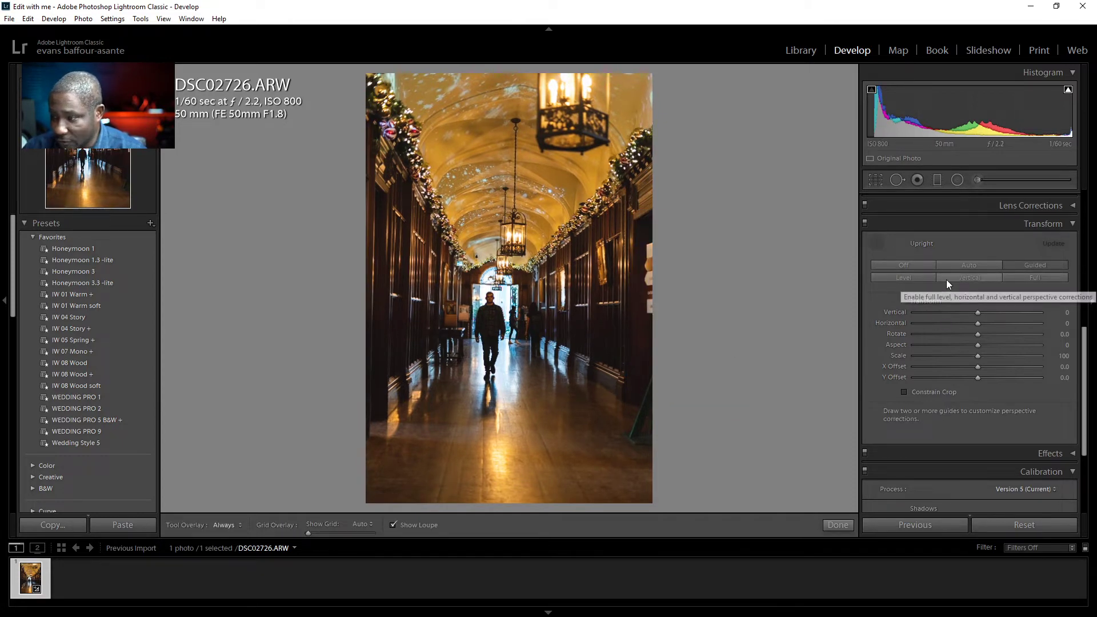
click(874, 244)
click(877, 243)
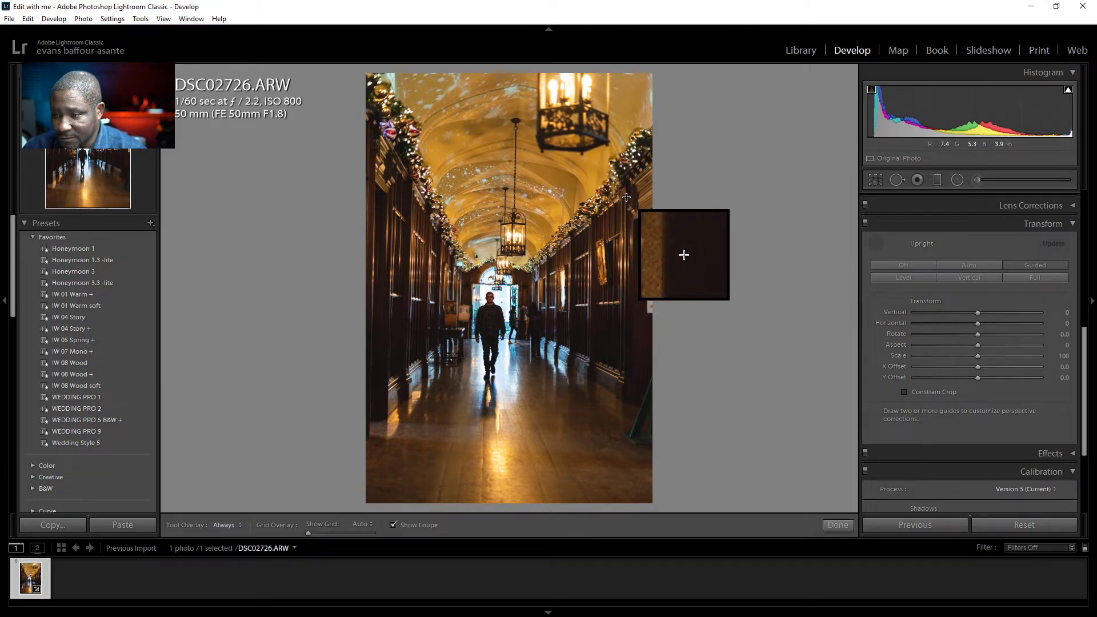
drag(627, 197, 629, 393)
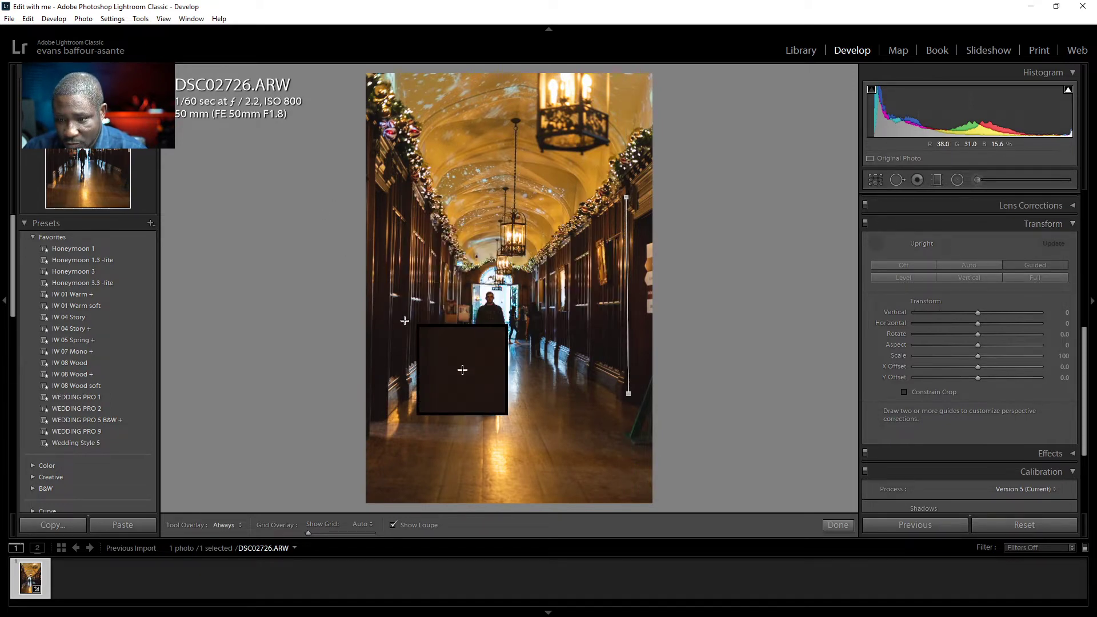
drag(409, 393, 413, 184)
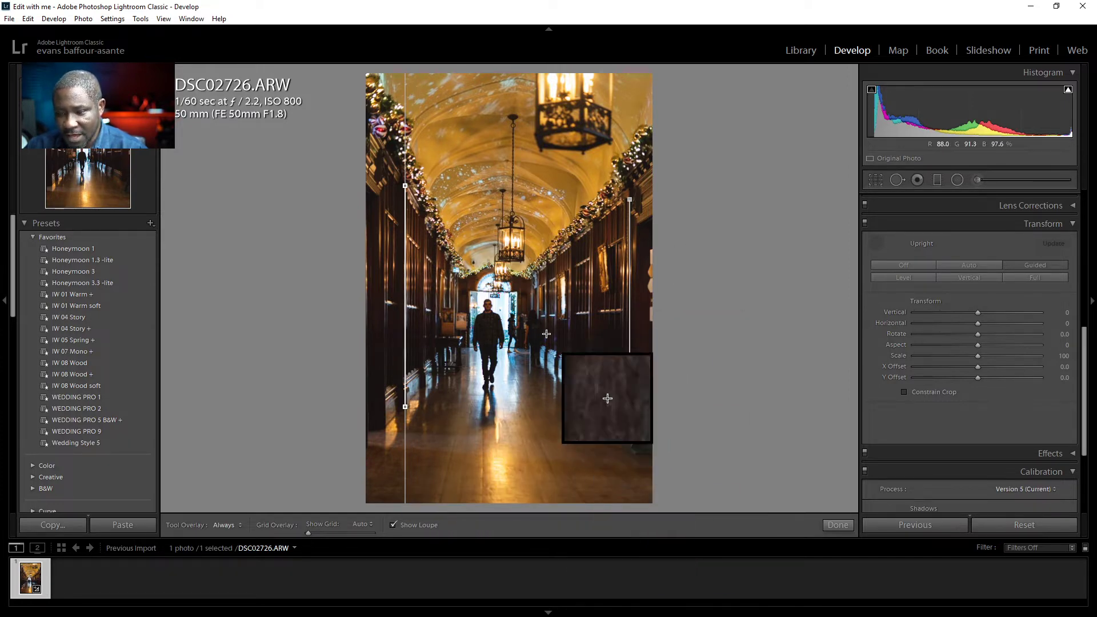
drag(470, 290, 526, 292)
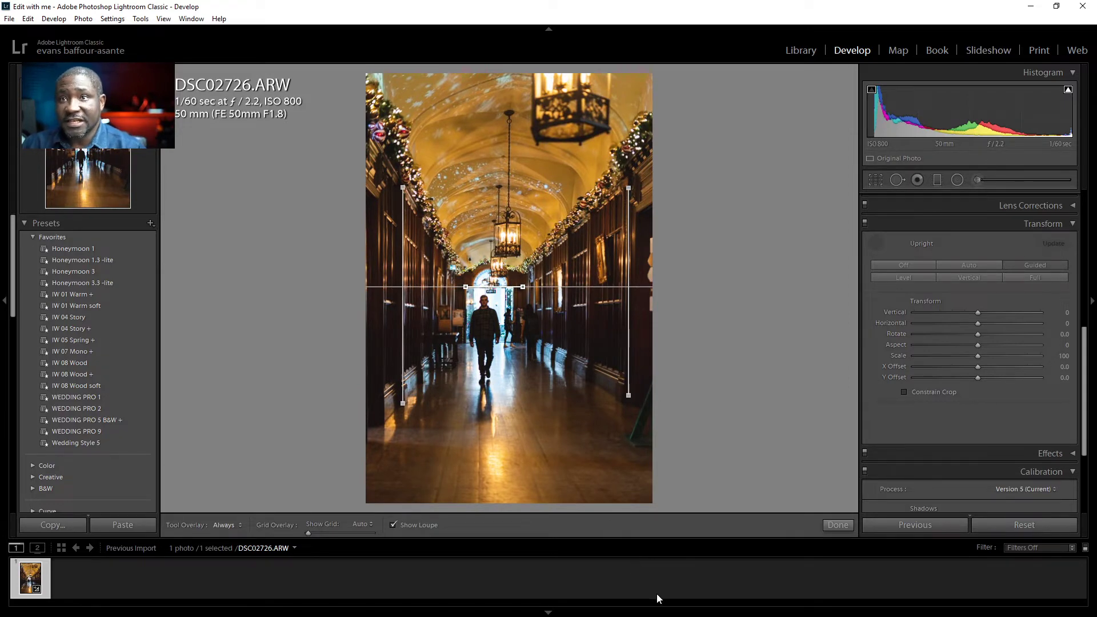
click(875, 243)
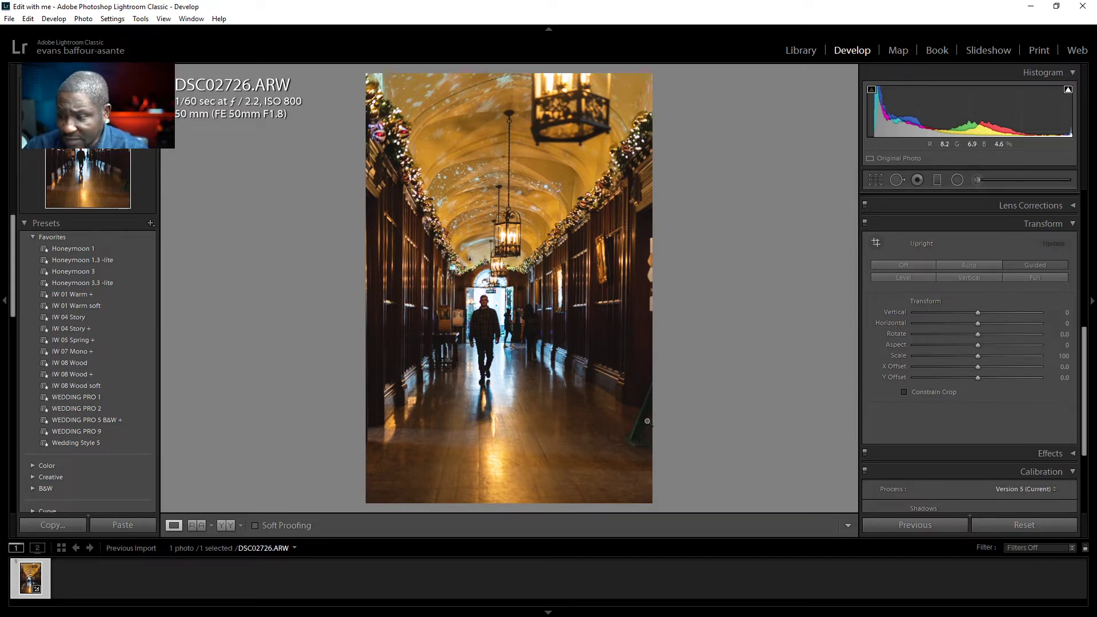
Crop the photo tighter, trimming the floor and side edges, and reposition the image so the walking man stays near the centre.
click(873, 181)
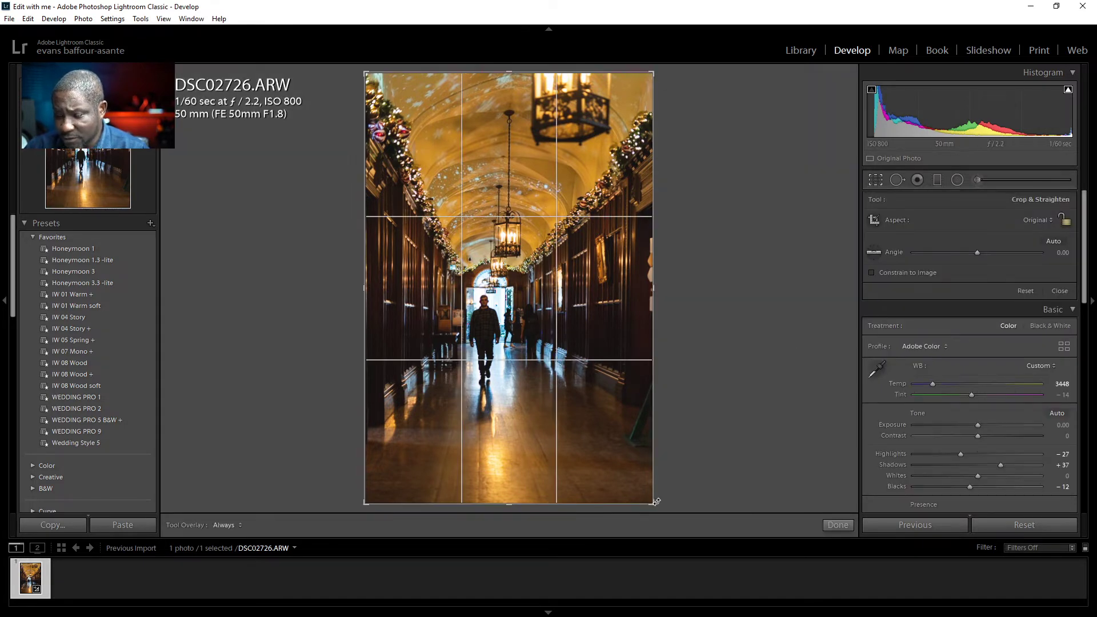
drag(653, 504, 639, 475)
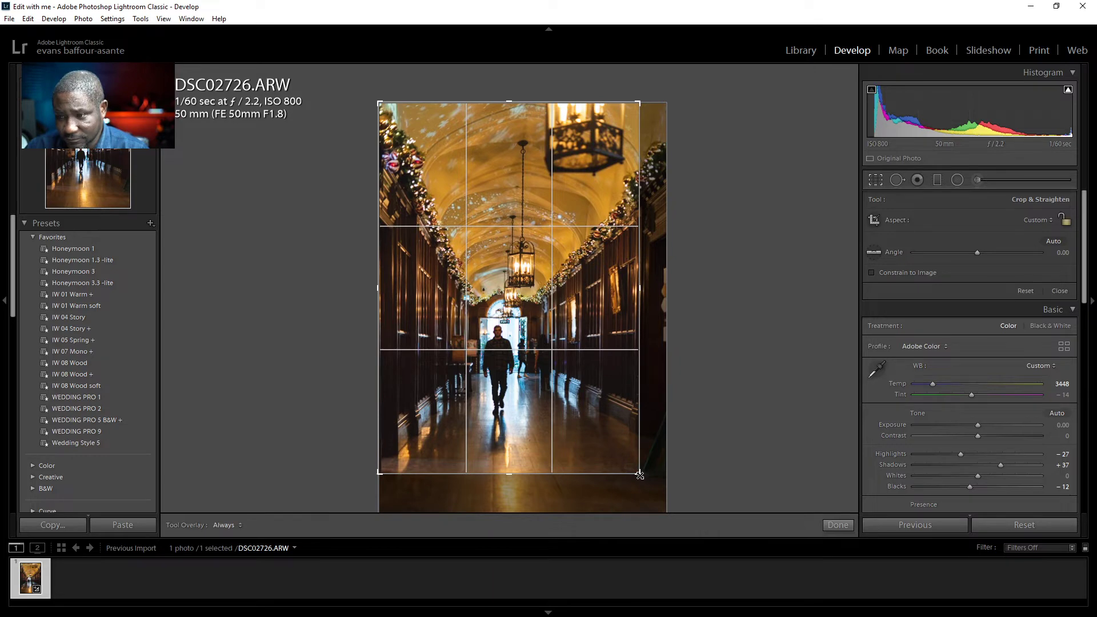
drag(639, 474, 639, 473)
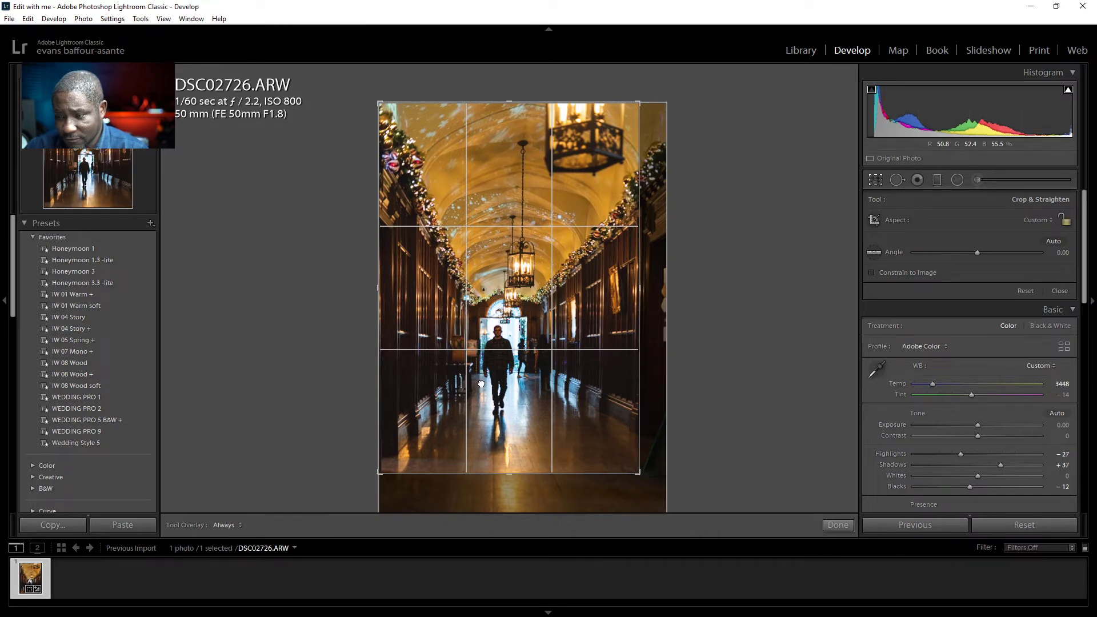
drag(482, 385, 463, 396)
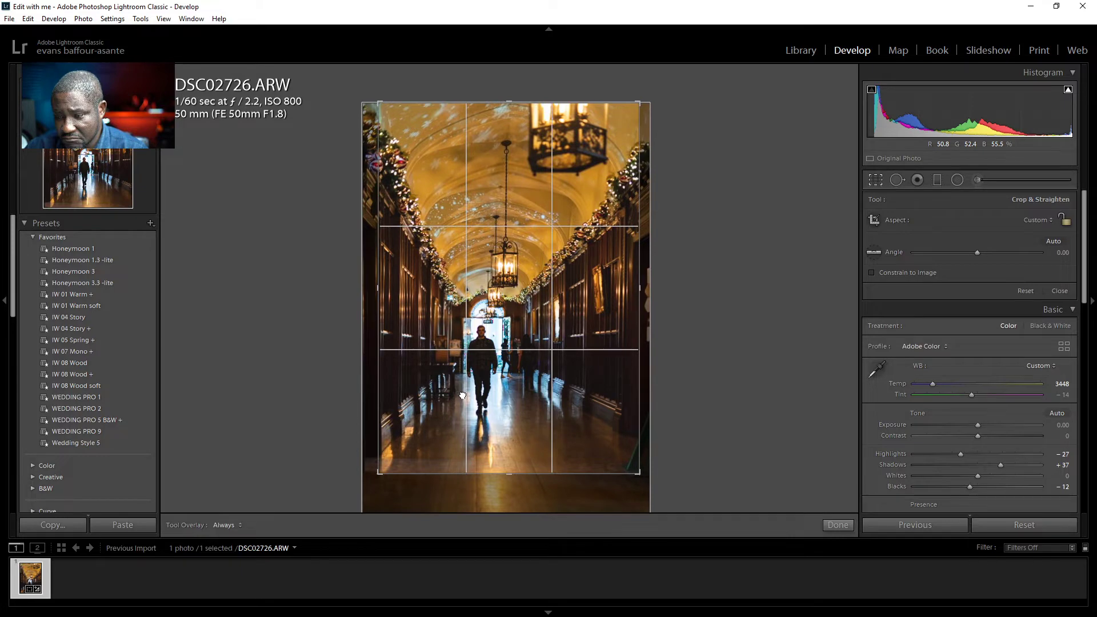
drag(640, 474, 632, 469)
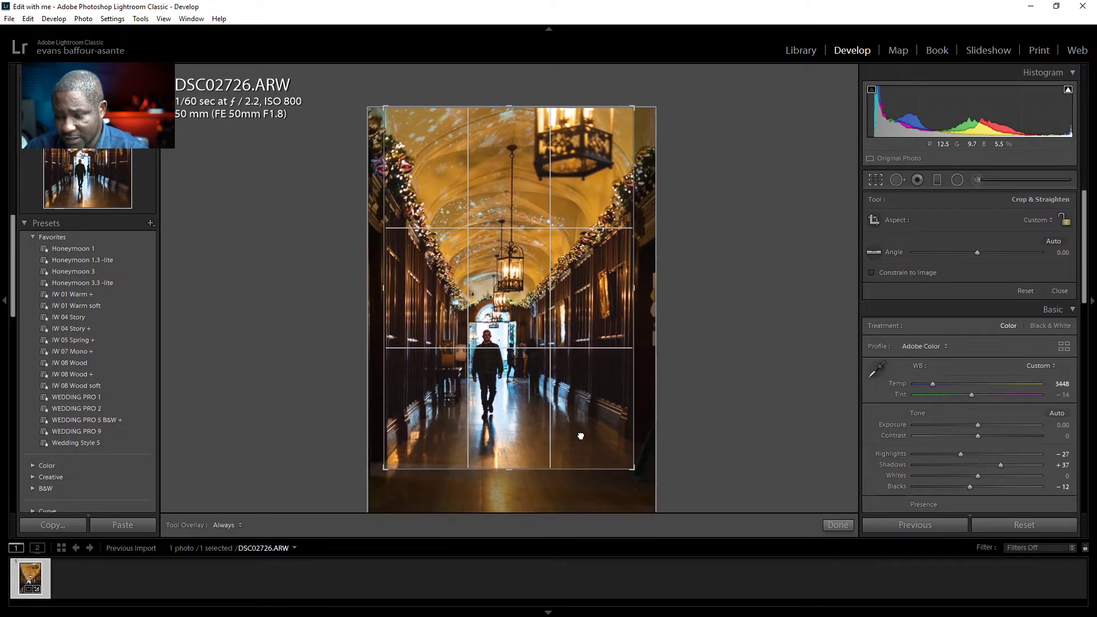
drag(581, 436, 596, 430)
key(Return)
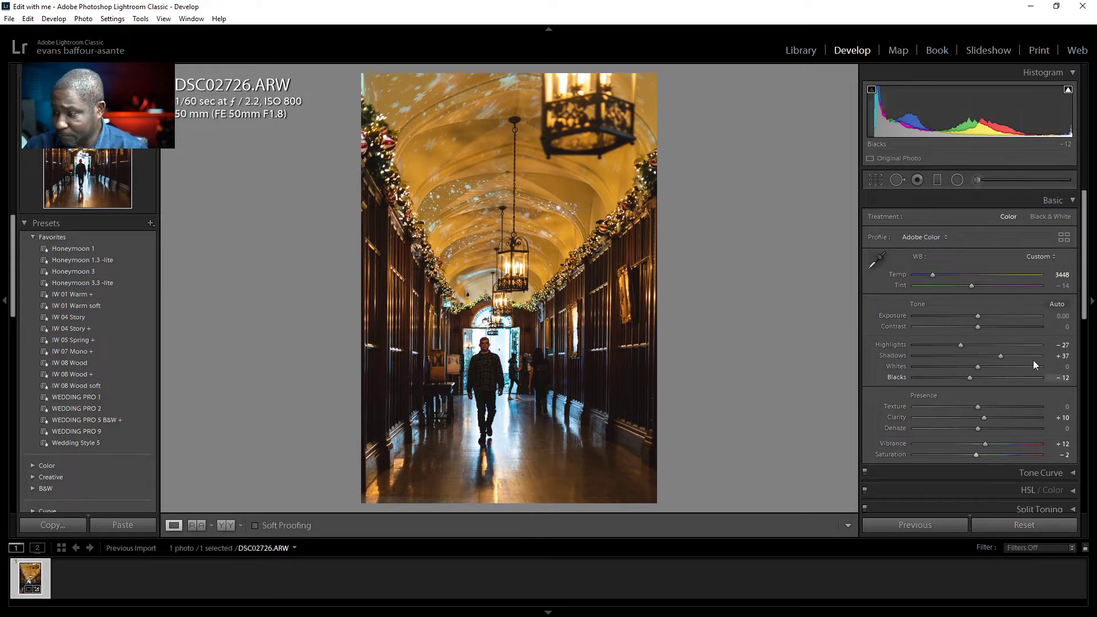
Expand the Detail section and set the sharpening Masking to 84 while checking the black-and-white mask preview.
scroll(1021, 365, down, 3)
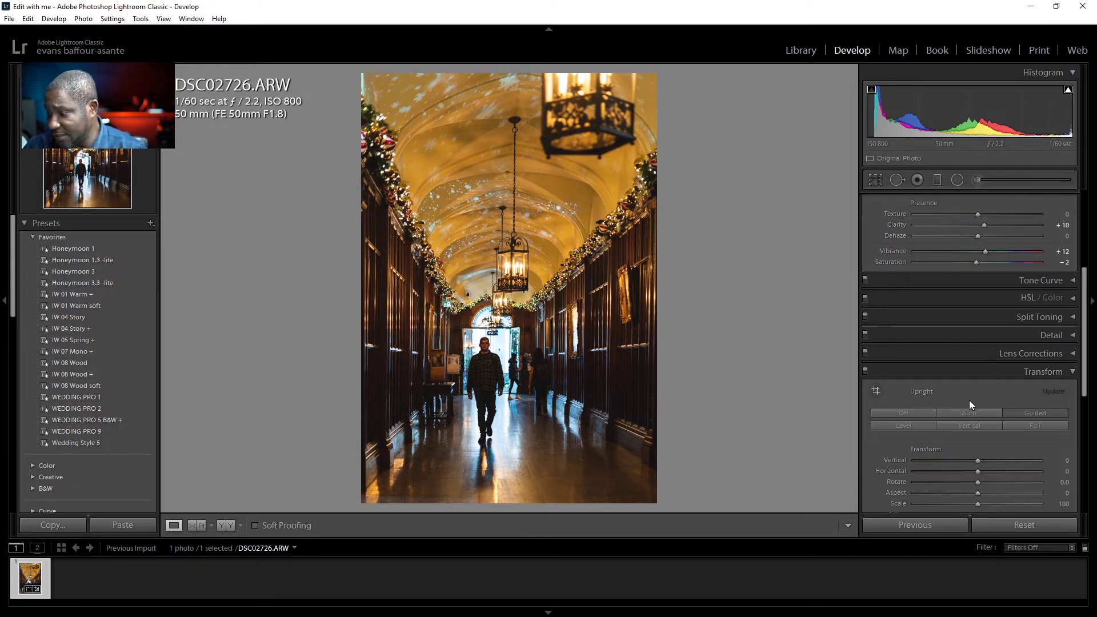
scroll(993, 365, up, 1)
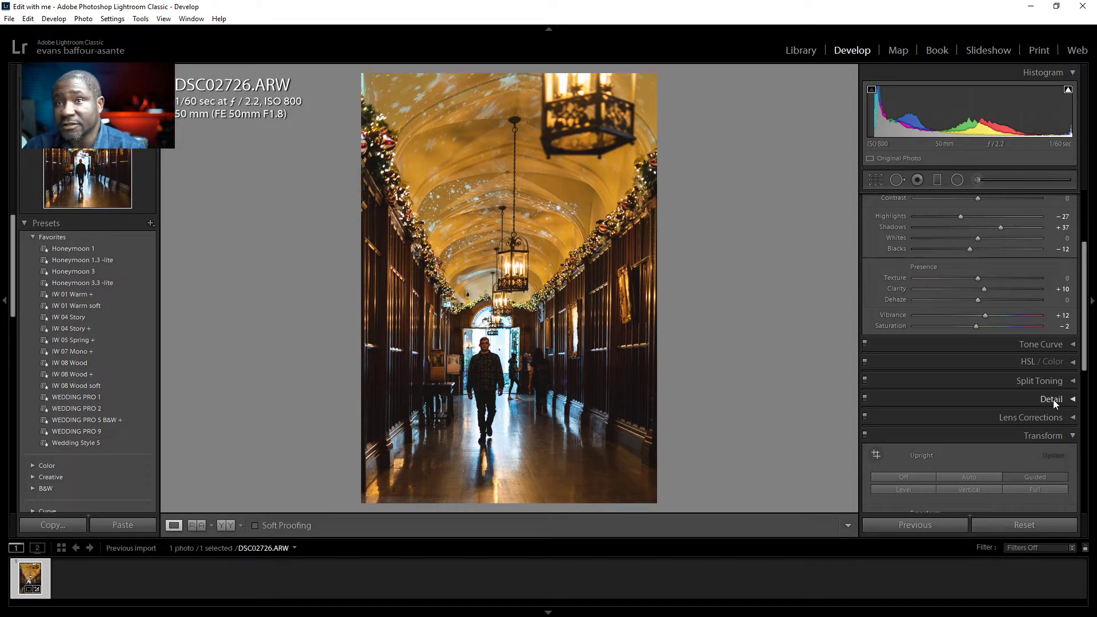
click(1053, 399)
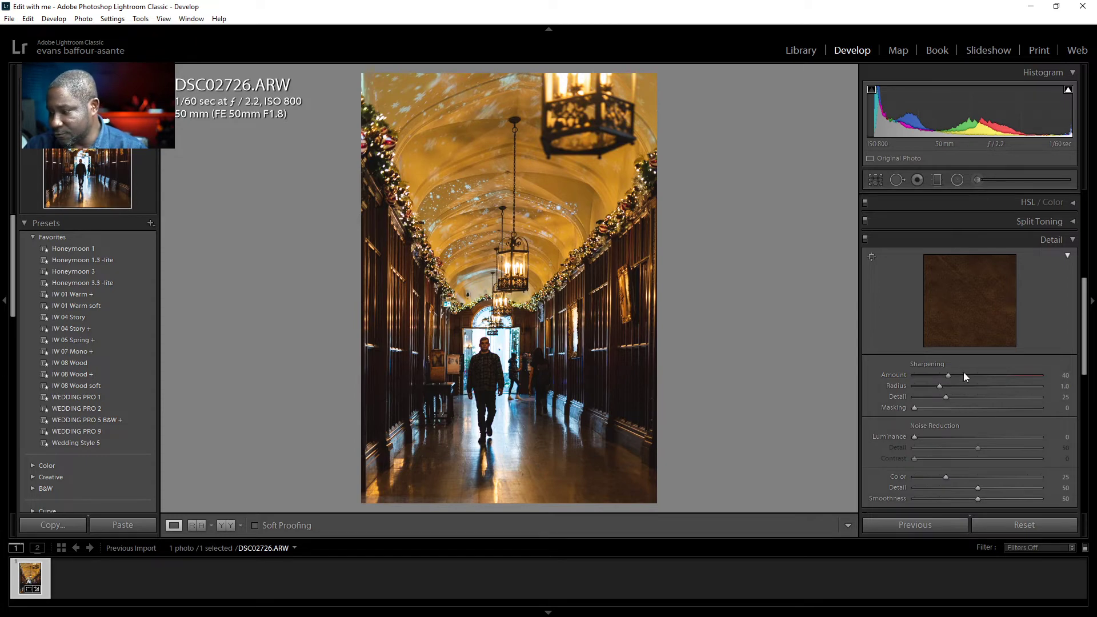
alt+click(913, 407)
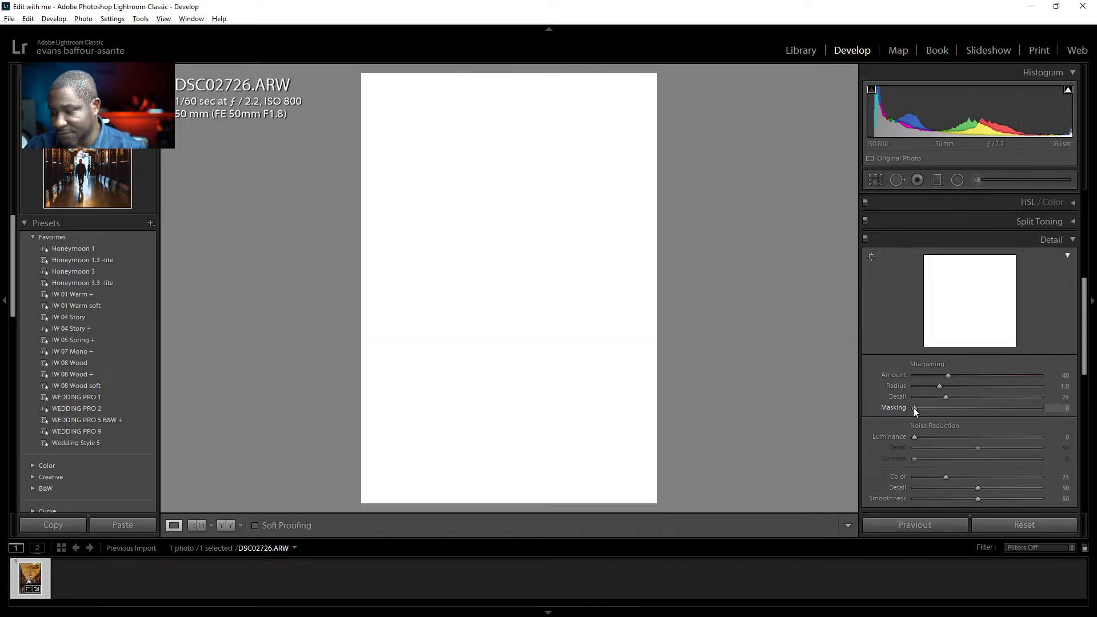
mouse_move(914, 410)
mouse_down()
mouse_move(1010, 416)
mouse_move(892, 409)
mouse_up()
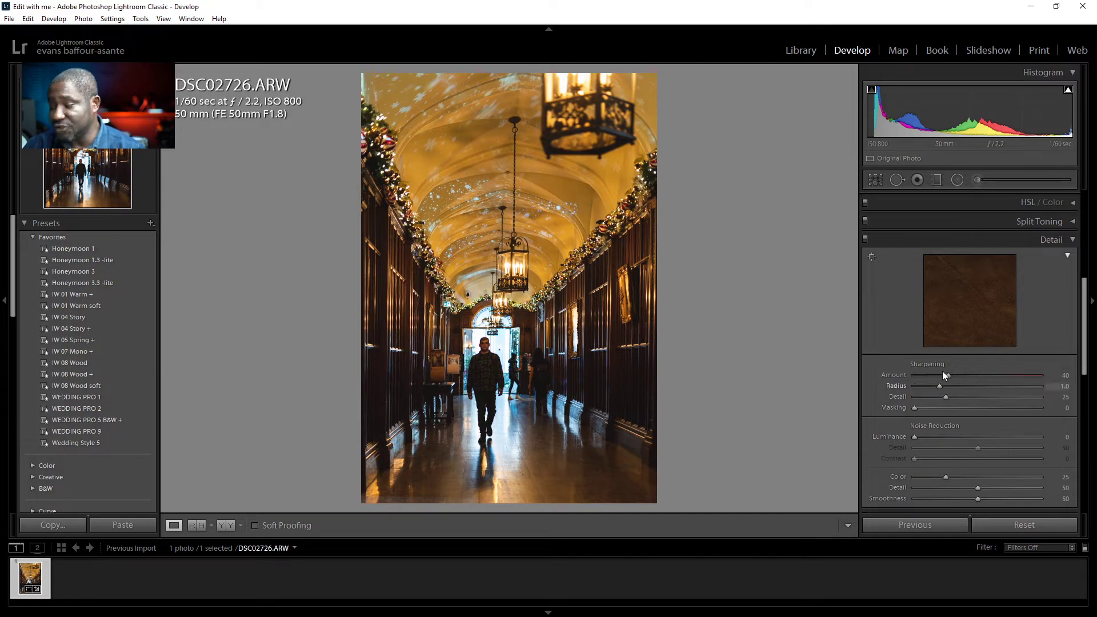
drag(913, 408, 1006, 417)
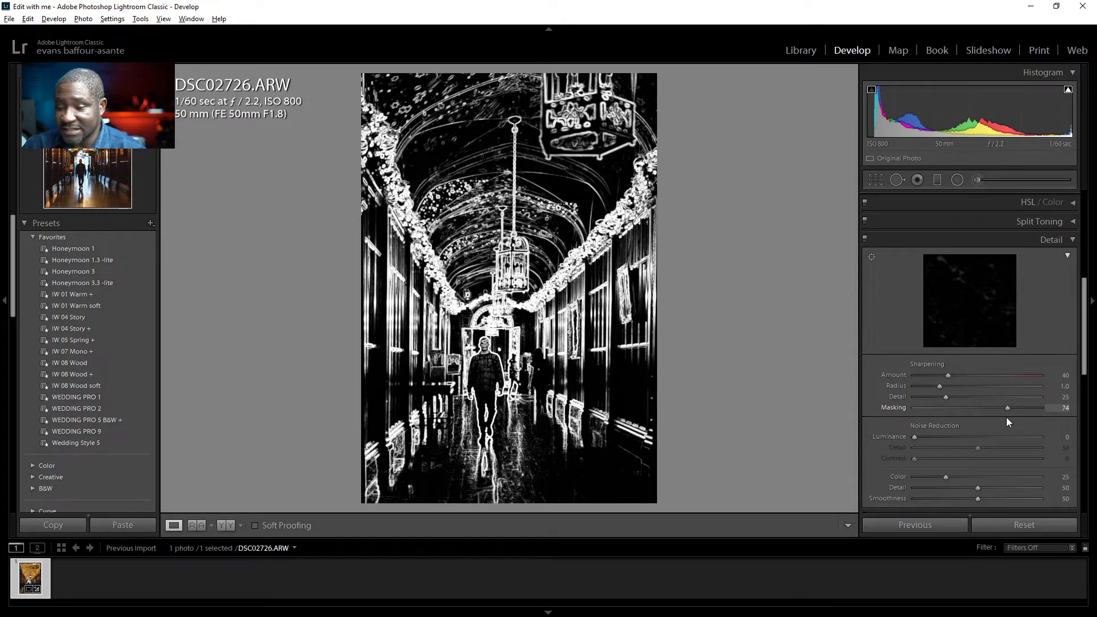
drag(1011, 421, 1022, 421)
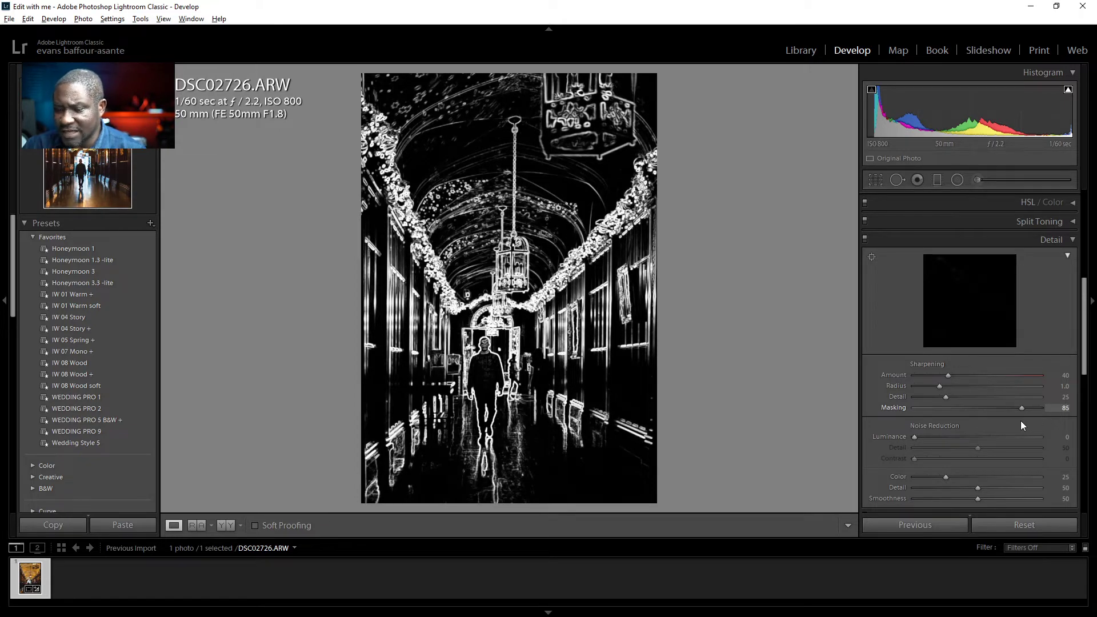
drag(1019, 420, 1019, 423)
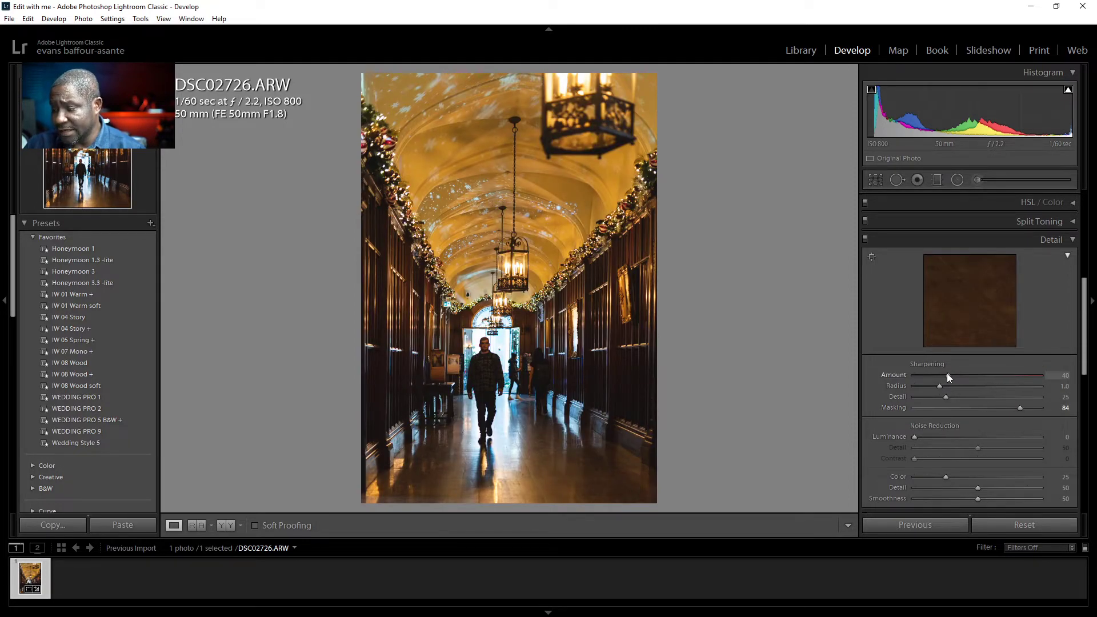
Set the sharpening Amount to 77, judging the effect close up on the walking man's face and plaid shirt.
drag(975, 385, 962, 385)
drag(496, 373, 560, 282)
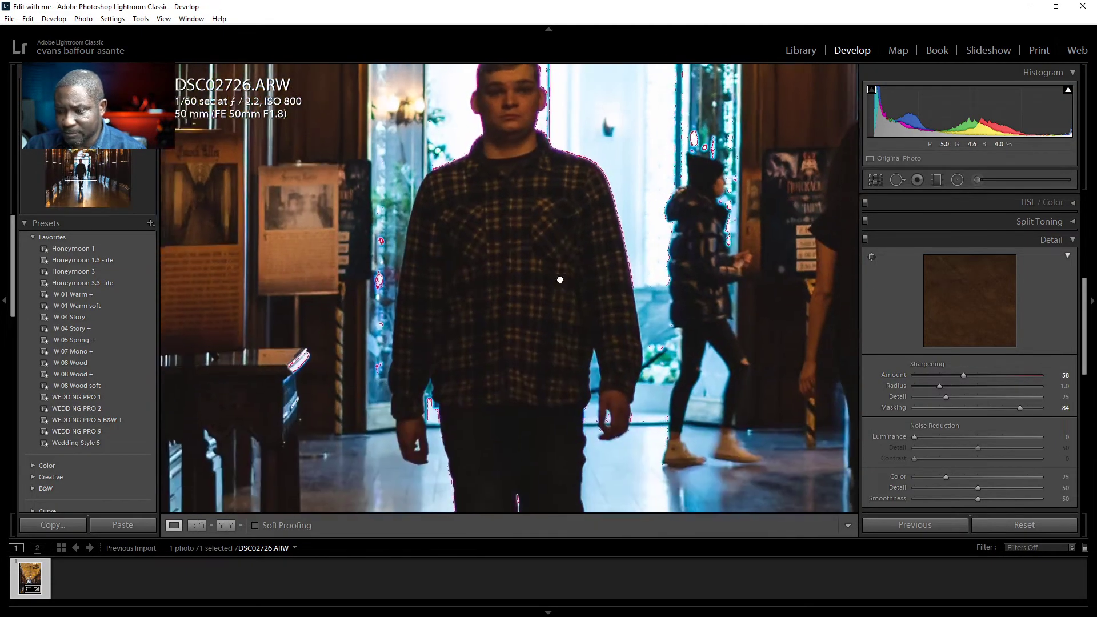
drag(569, 332, 553, 384)
drag(585, 279, 585, 315)
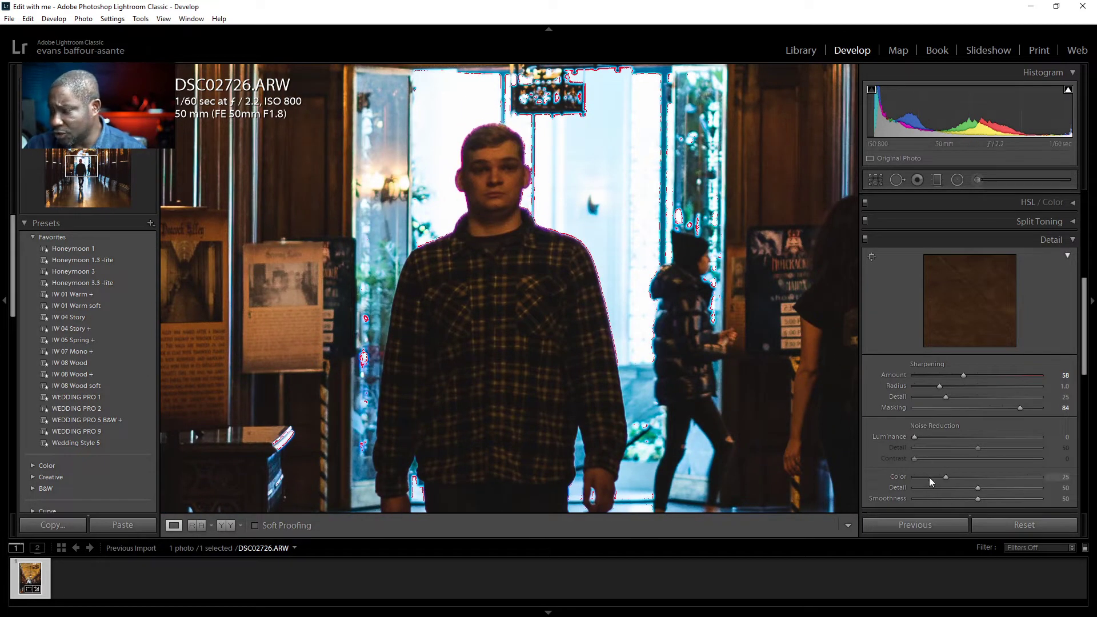
drag(962, 376, 1045, 393)
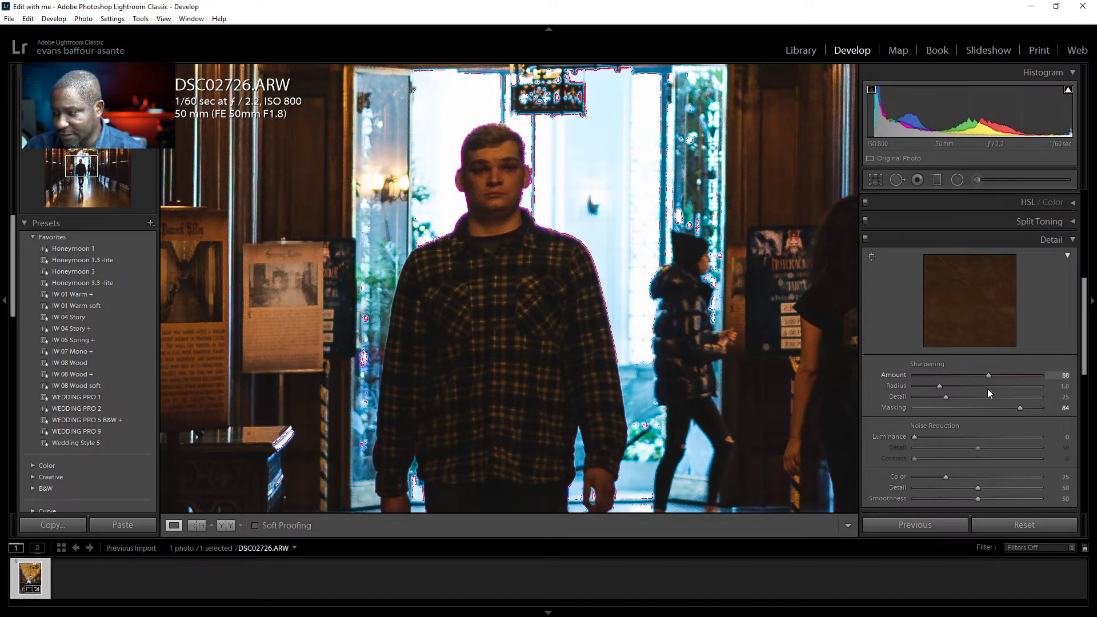
drag(982, 389, 978, 388)
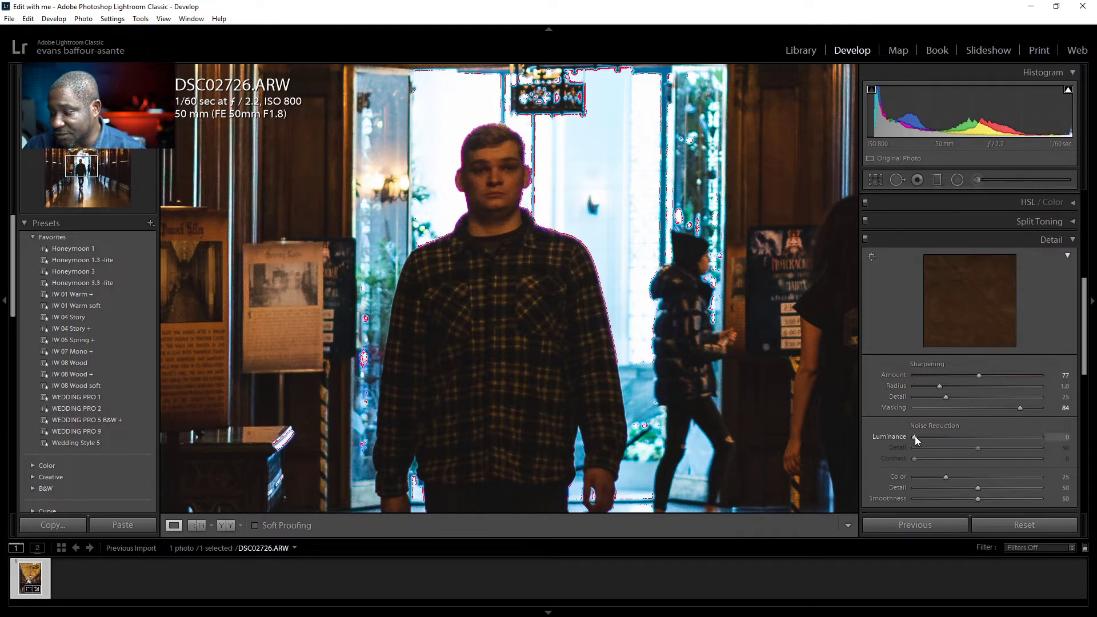
Set the Luminance noise reduction to 4 and return to the full view of the photo.
drag(915, 439, 918, 441)
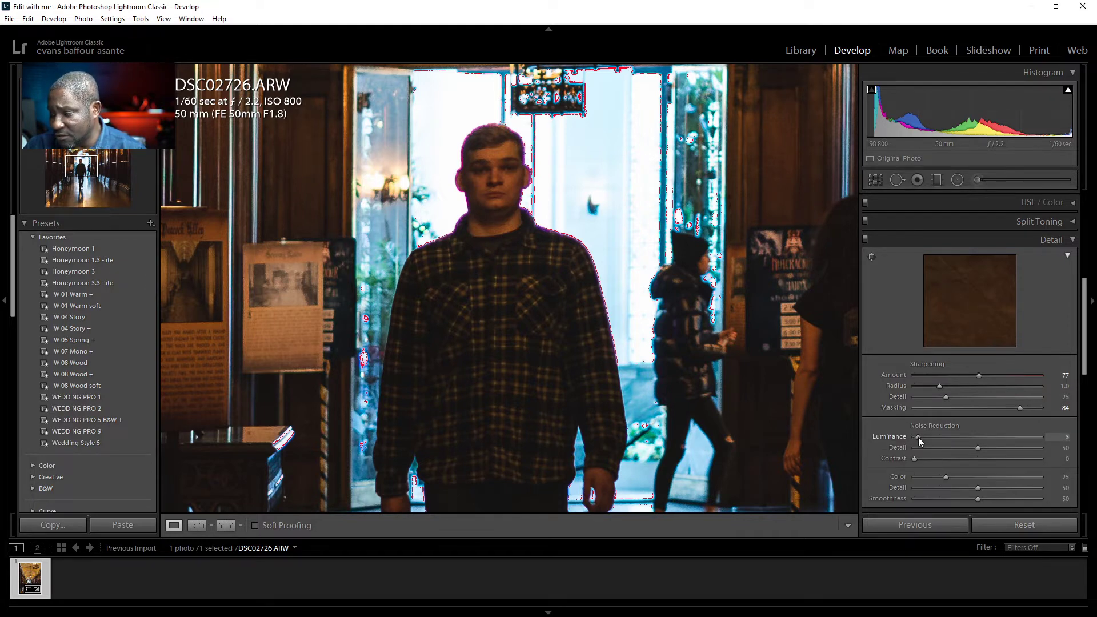
drag(919, 438, 920, 437)
click(491, 186)
click(491, 185)
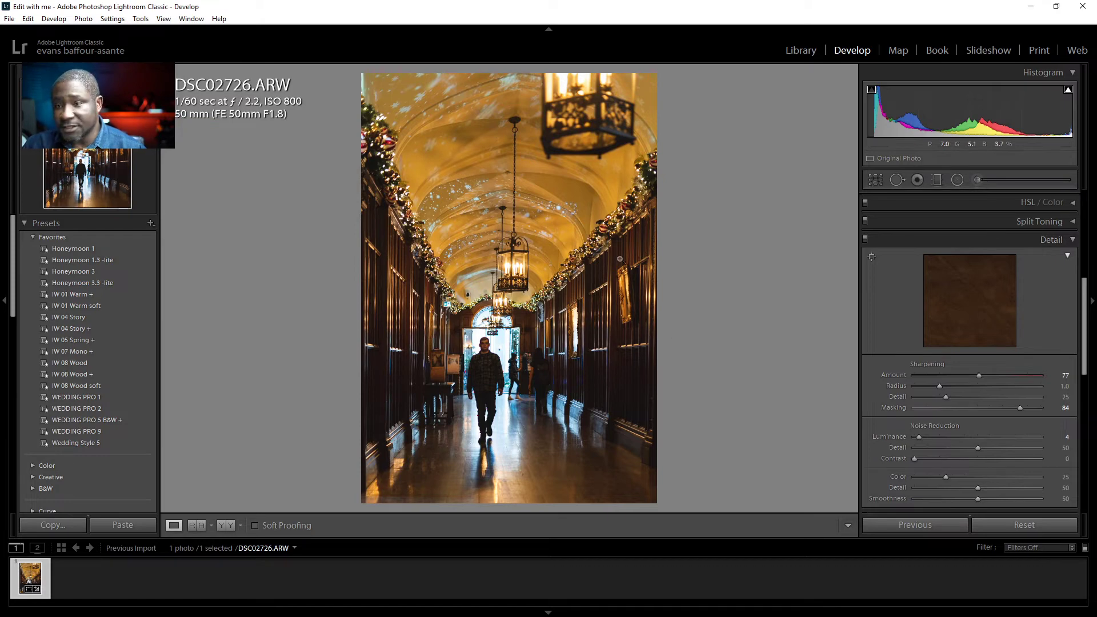
Open Lens Corrections, compare the photo with and without profile corrections, and leave Enable Profile Corrections off.
click(940, 237)
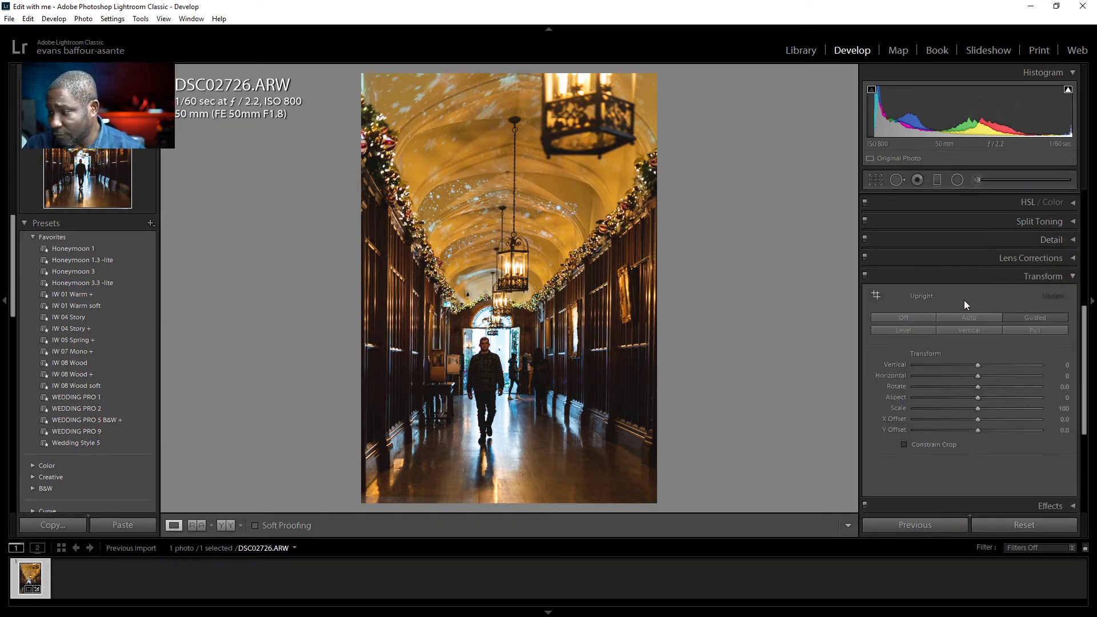
click(921, 279)
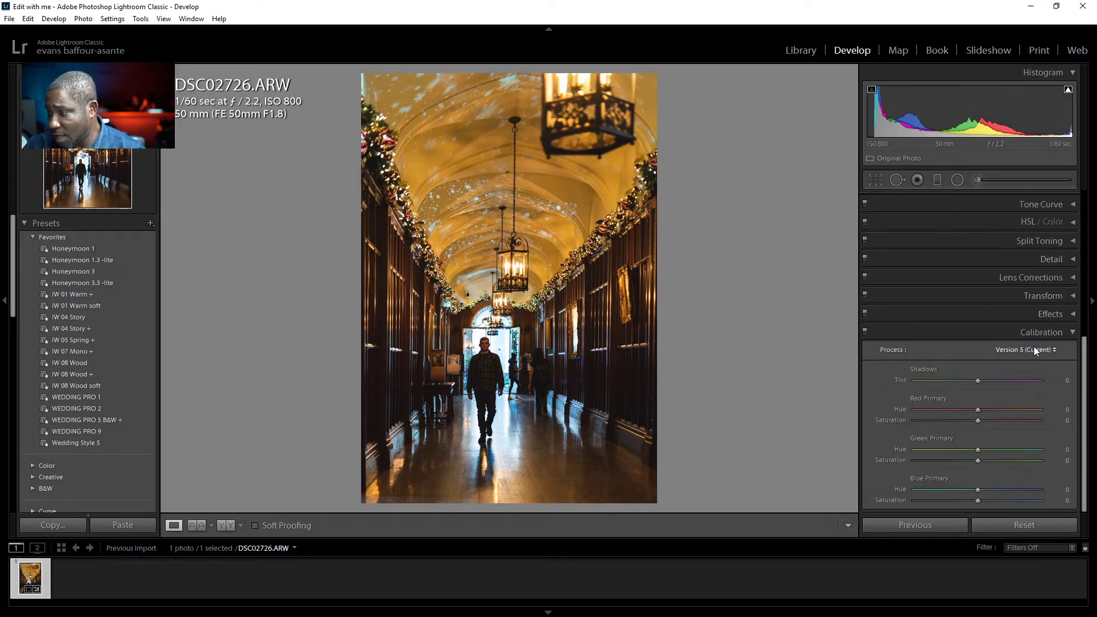
click(1019, 277)
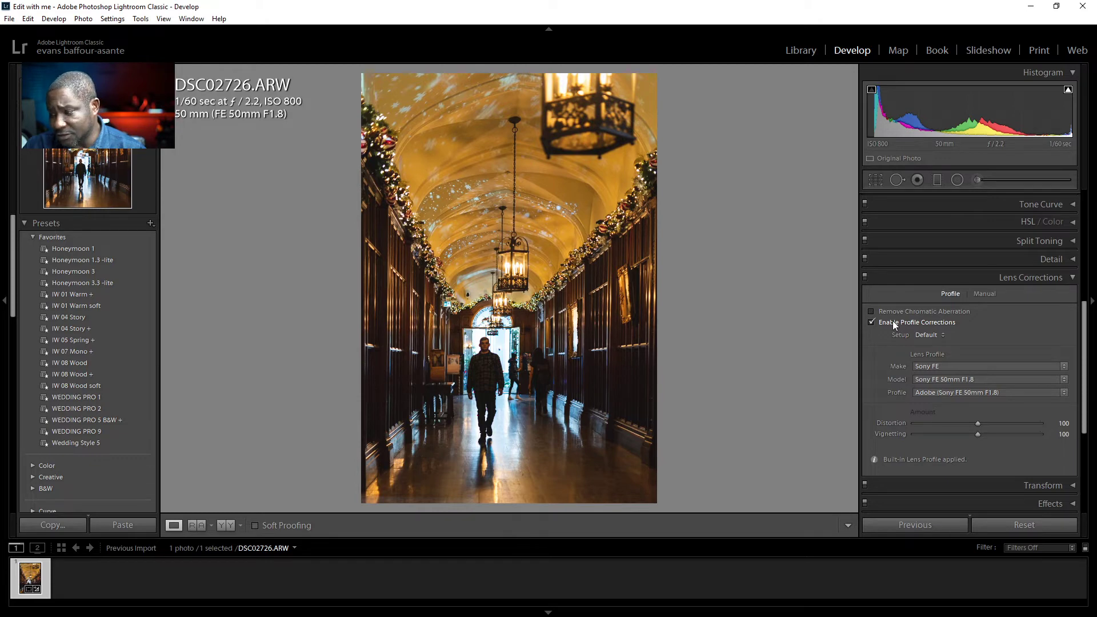
click(895, 323)
click(895, 324)
click(895, 323)
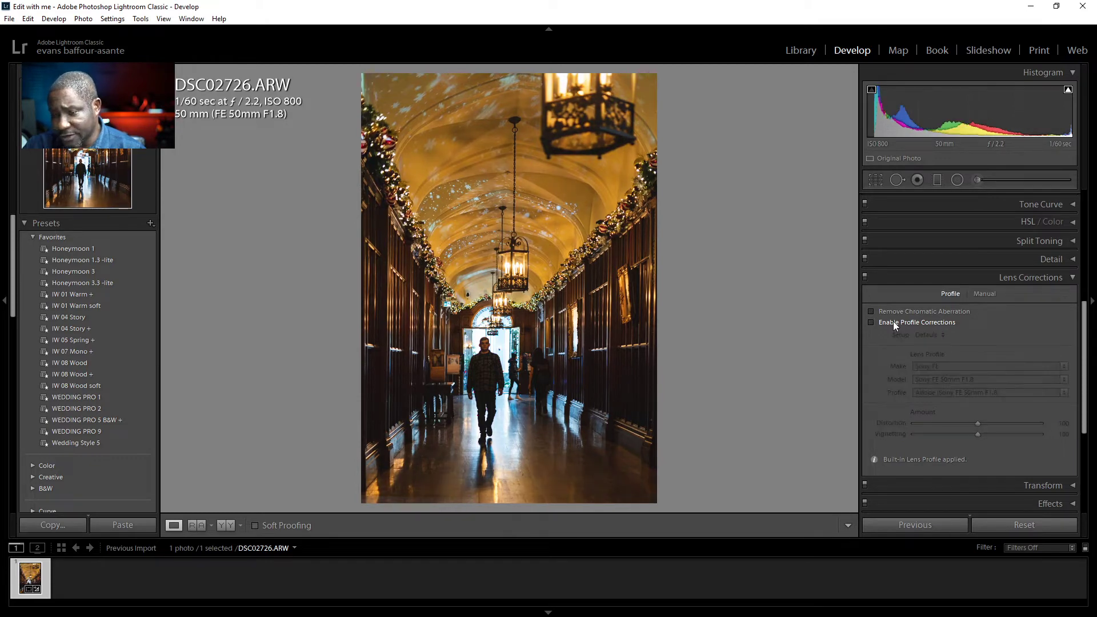
click(895, 323)
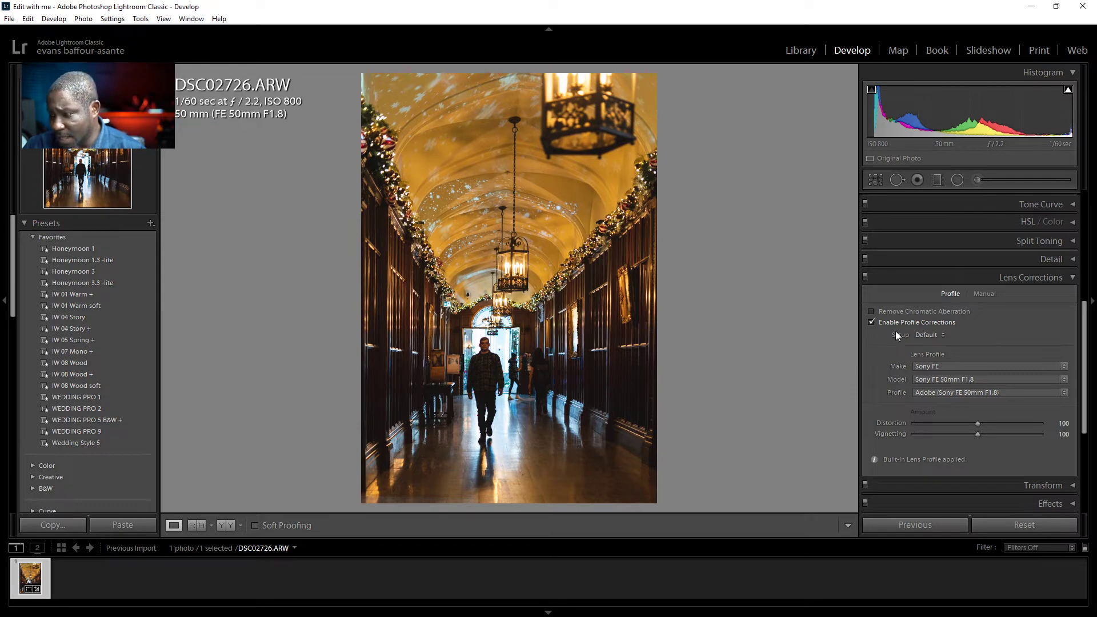
click(900, 322)
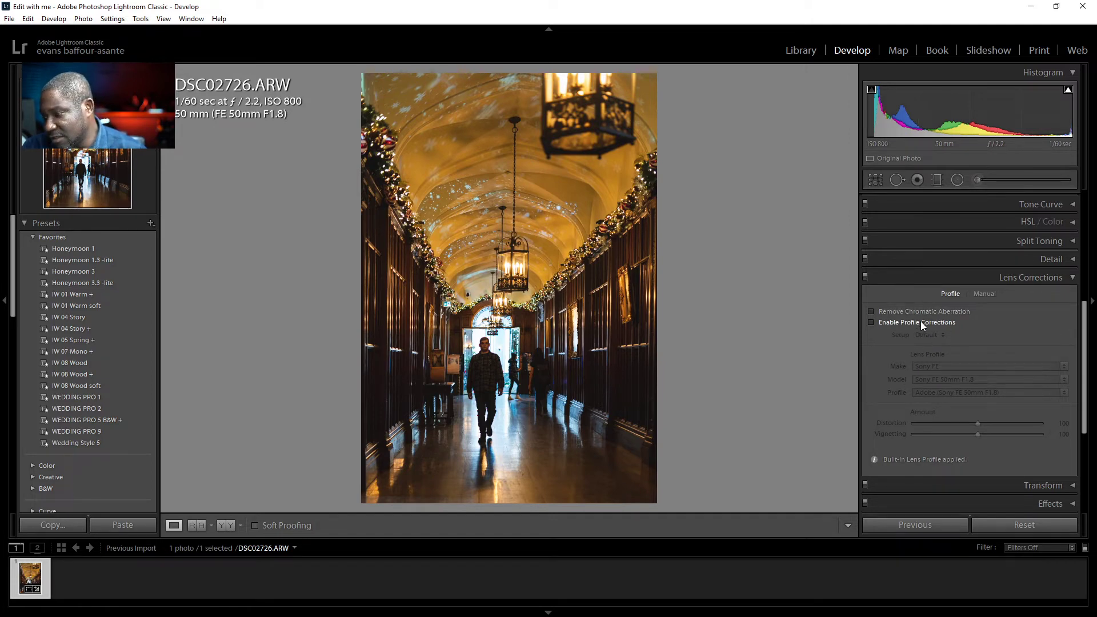
Try the manual lens Vignetting and Distortion amounts, and return both to 0.
click(982, 293)
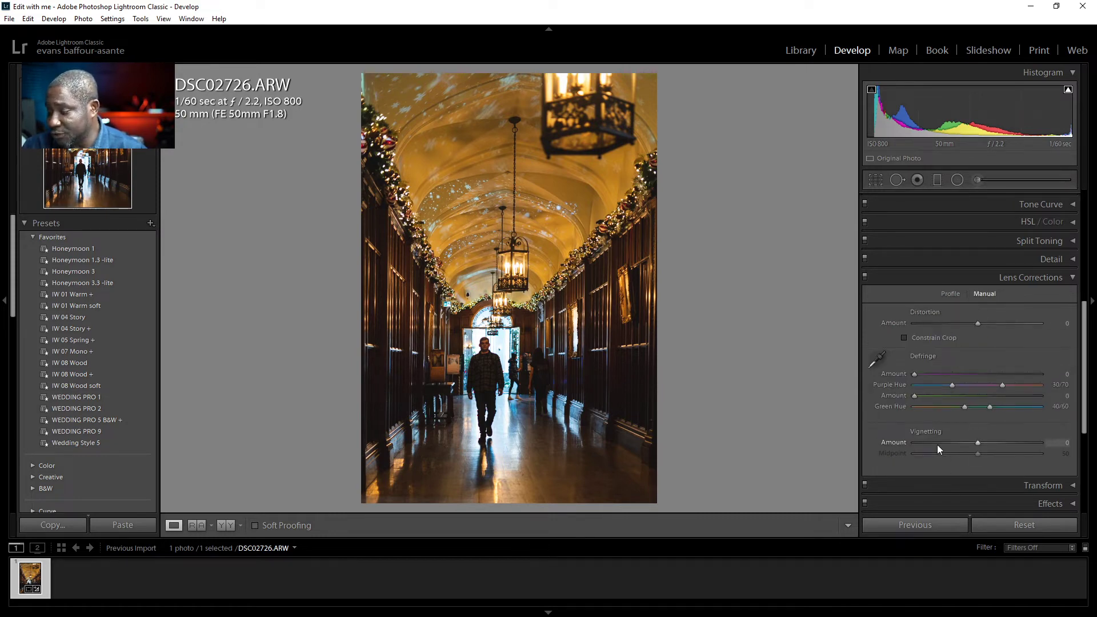
mouse_move(977, 443)
mouse_down()
mouse_move(903, 438)
mouse_move(1041, 457)
mouse_move(957, 450)
mouse_move(1014, 460)
mouse_move(975, 455)
mouse_move(1003, 448)
mouse_move(977, 450)
mouse_up()
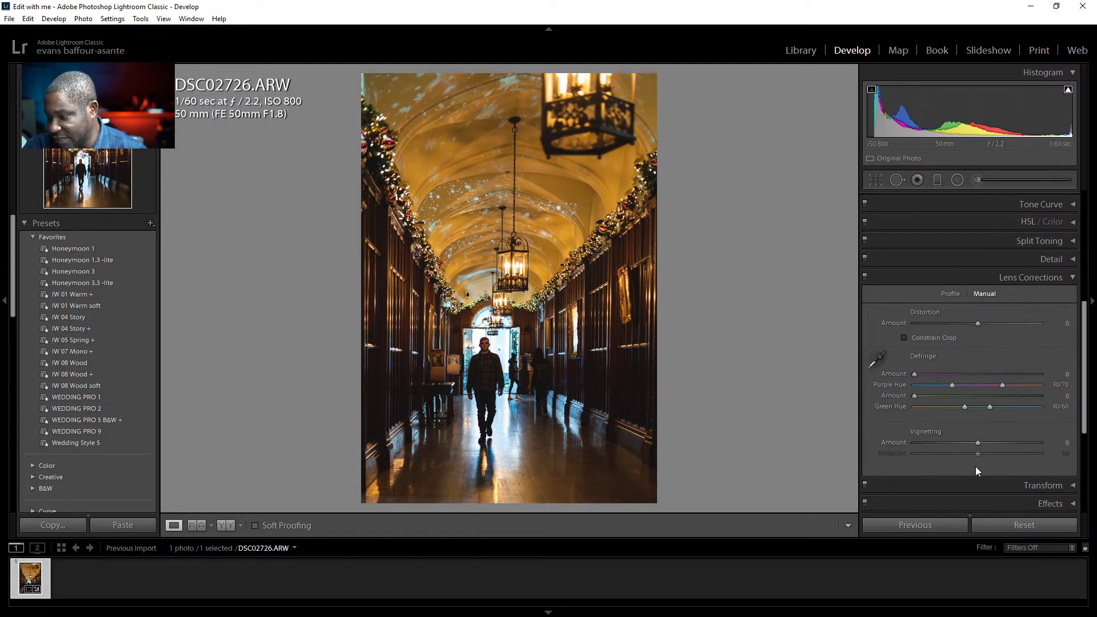
mouse_move(978, 325)
mouse_down()
mouse_move(943, 320)
mouse_move(1018, 331)
mouse_move(937, 324)
mouse_move(1012, 335)
mouse_move(948, 332)
mouse_move(975, 338)
mouse_move(956, 324)
mouse_move(968, 324)
mouse_up()
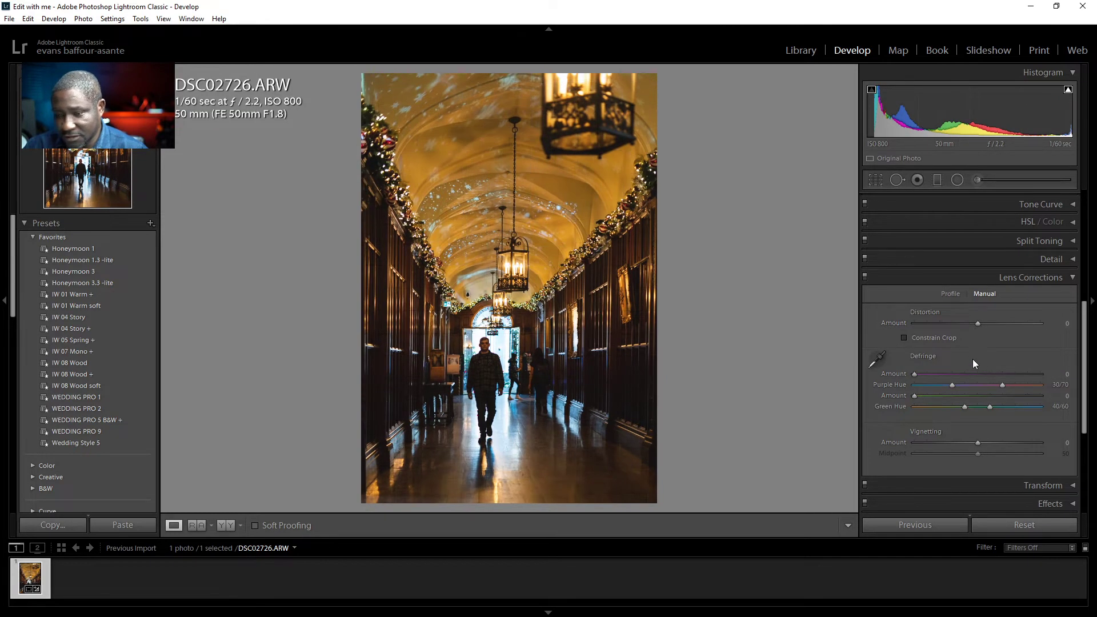
Try Remove Chromatic Aberration close up, switch it off, and defringe the man's outline by sampling the purple fringe near his collar.
click(902, 311)
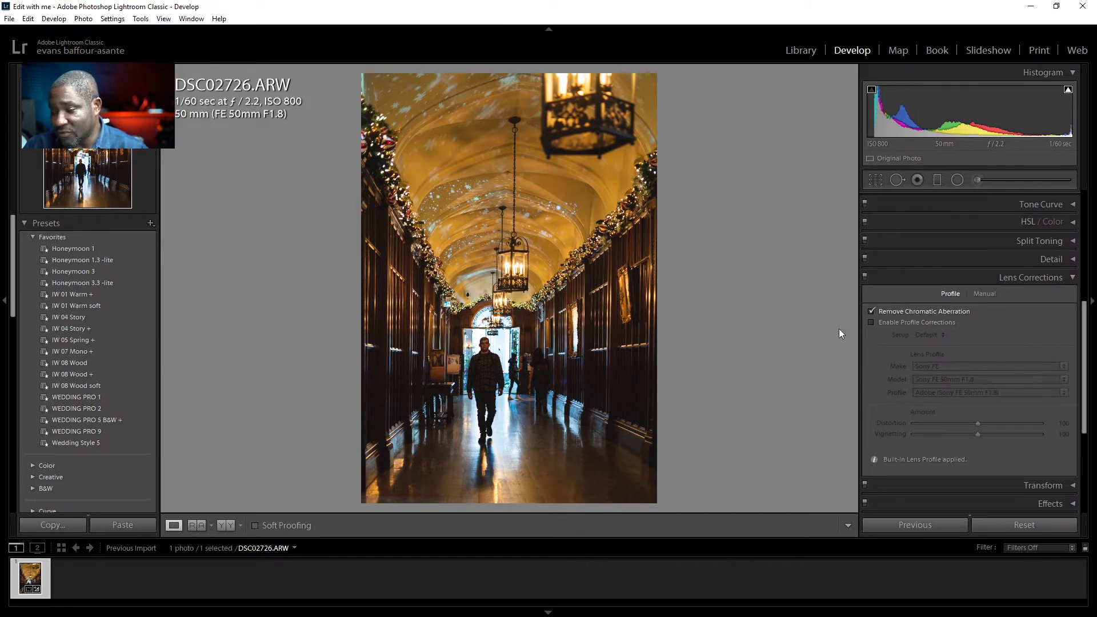
click(479, 340)
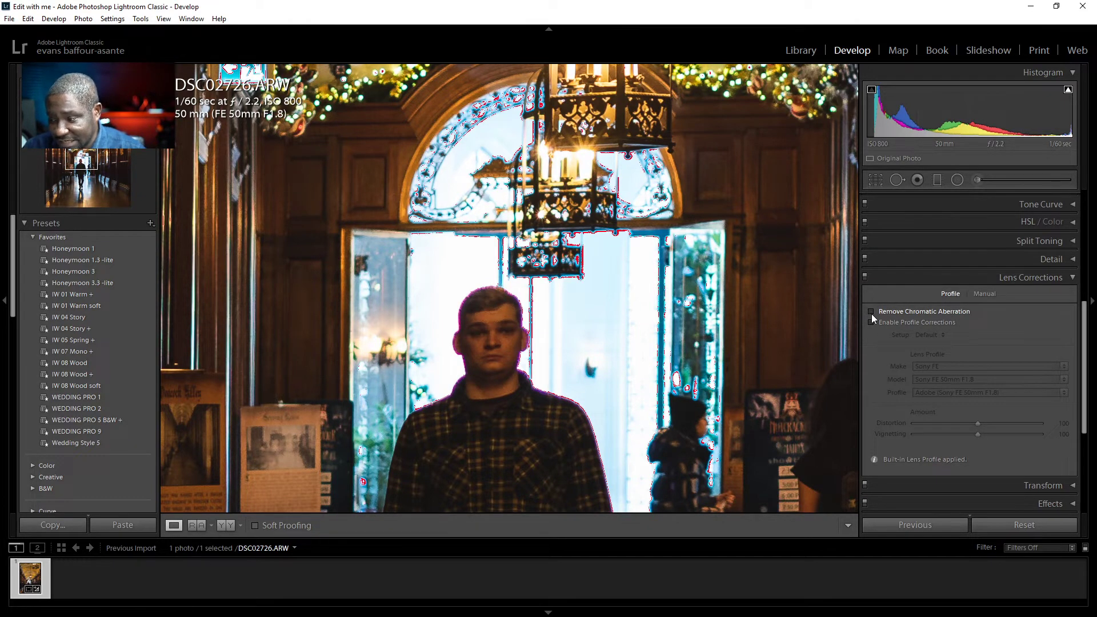
click(985, 295)
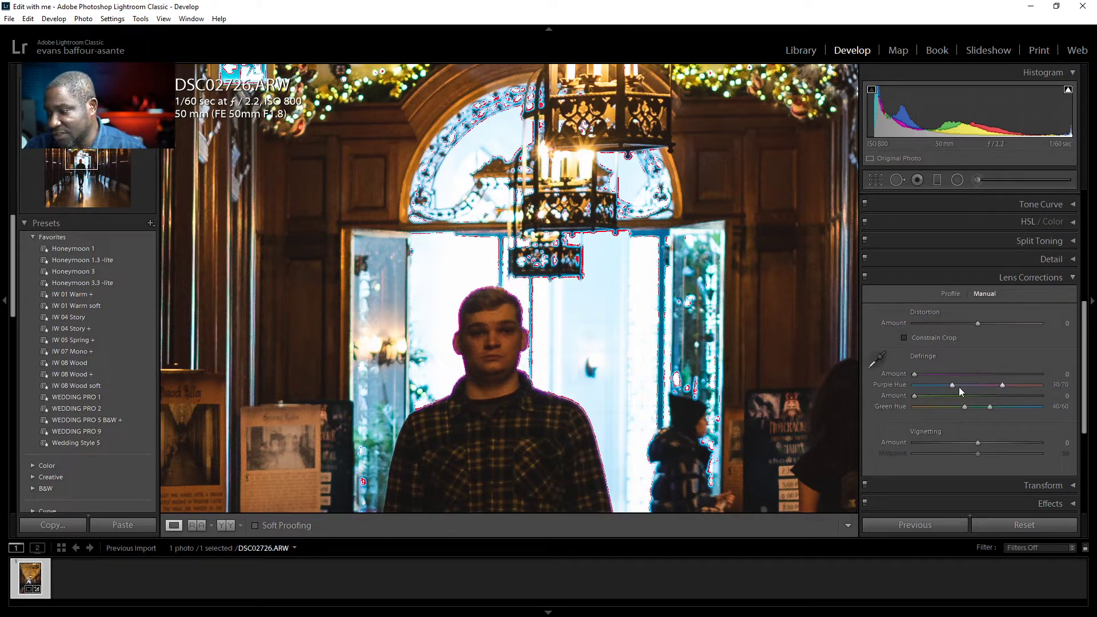
click(874, 364)
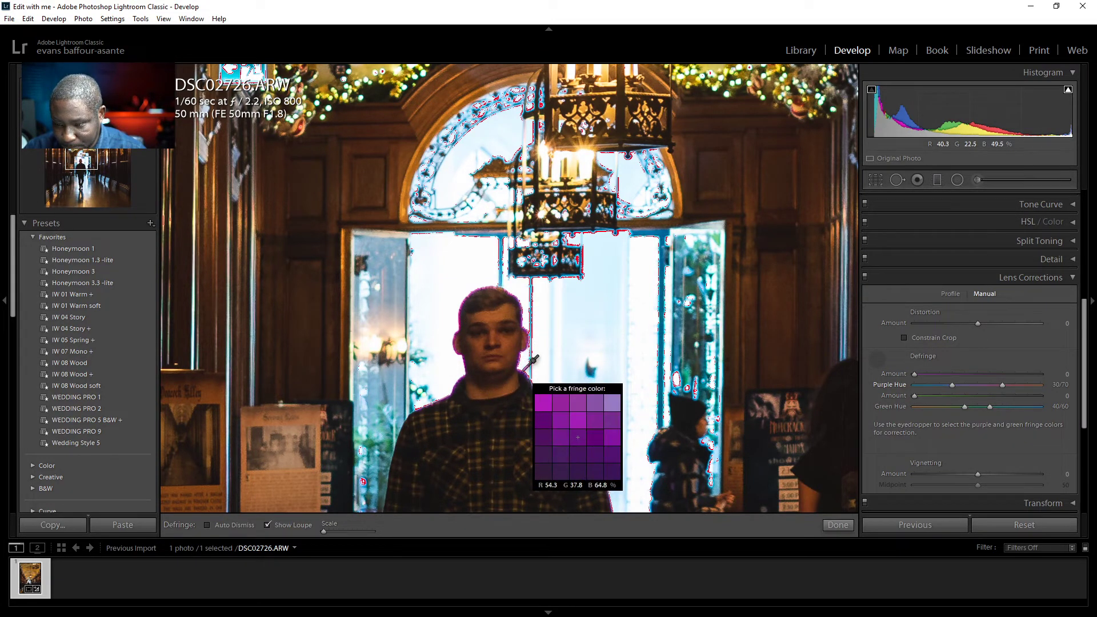
click(525, 369)
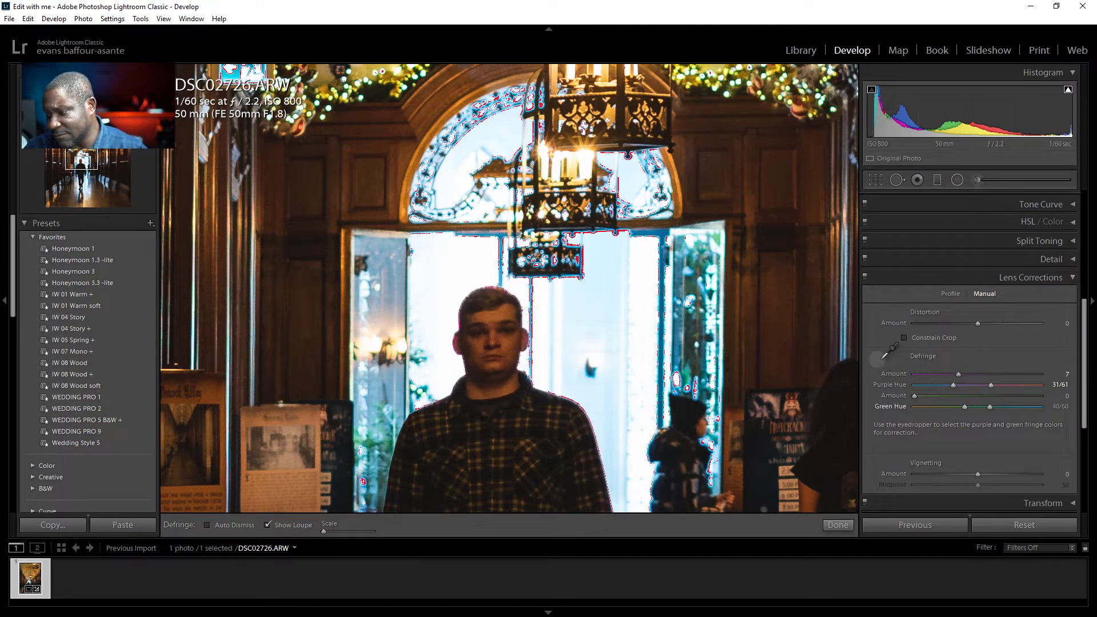
click(877, 359)
click(652, 338)
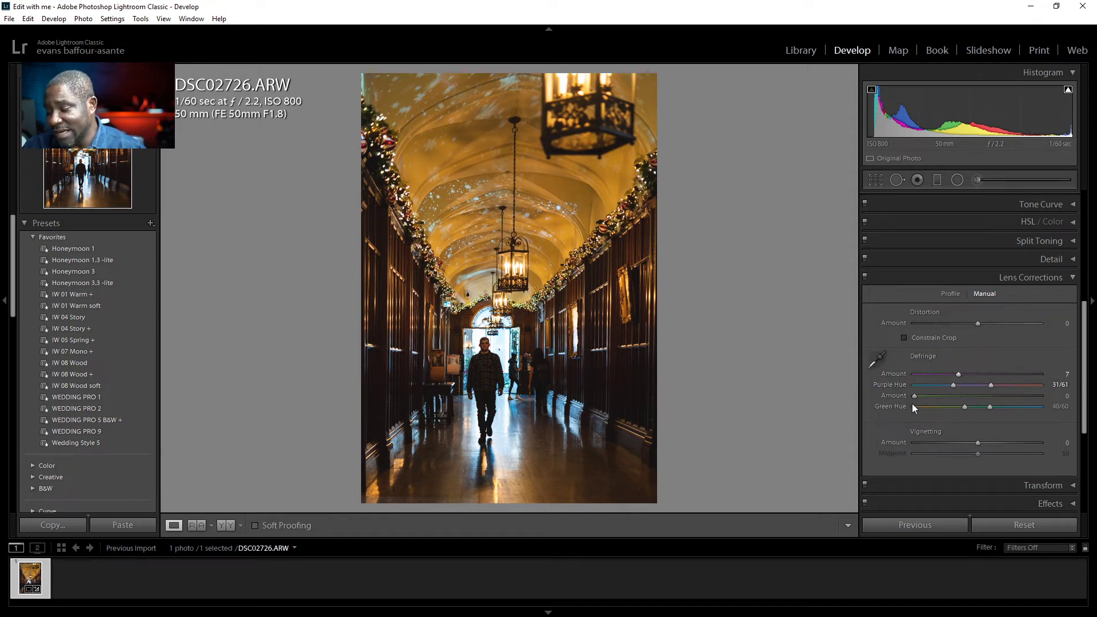
Collapse Lens Corrections and open the edited photo in Adobe Photoshop 2020.
click(984, 278)
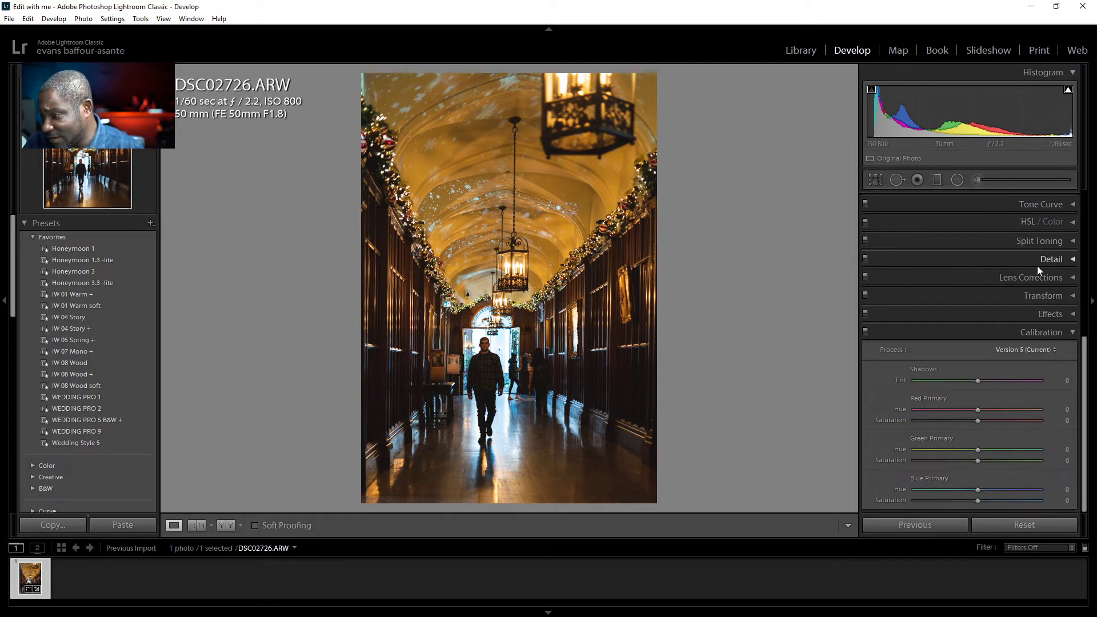
scroll(1037, 266, up, 2)
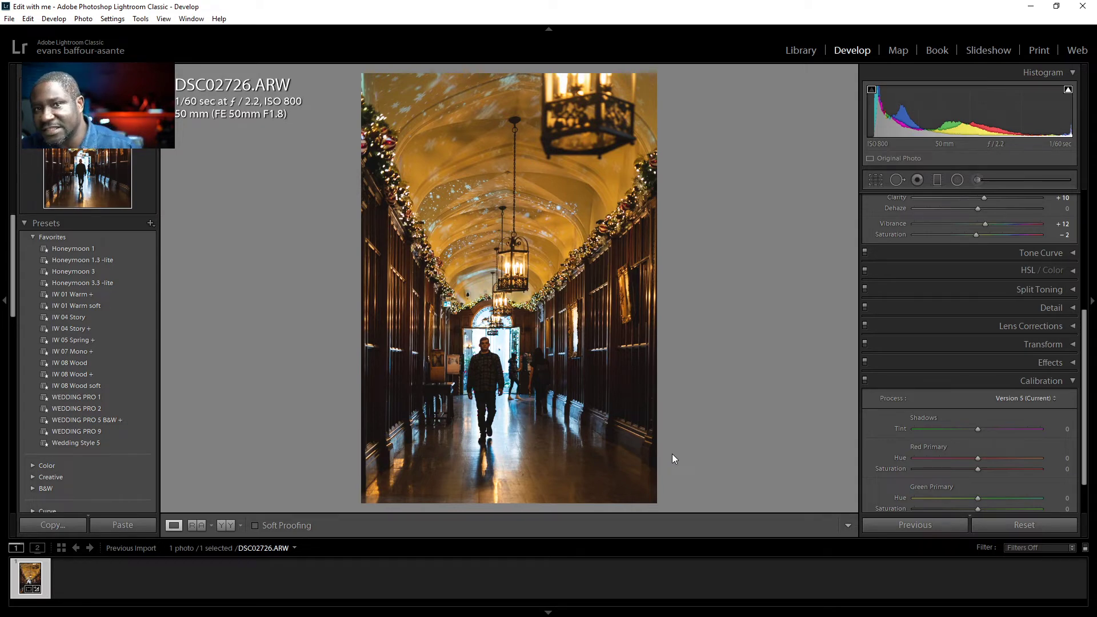
right_click(547, 216)
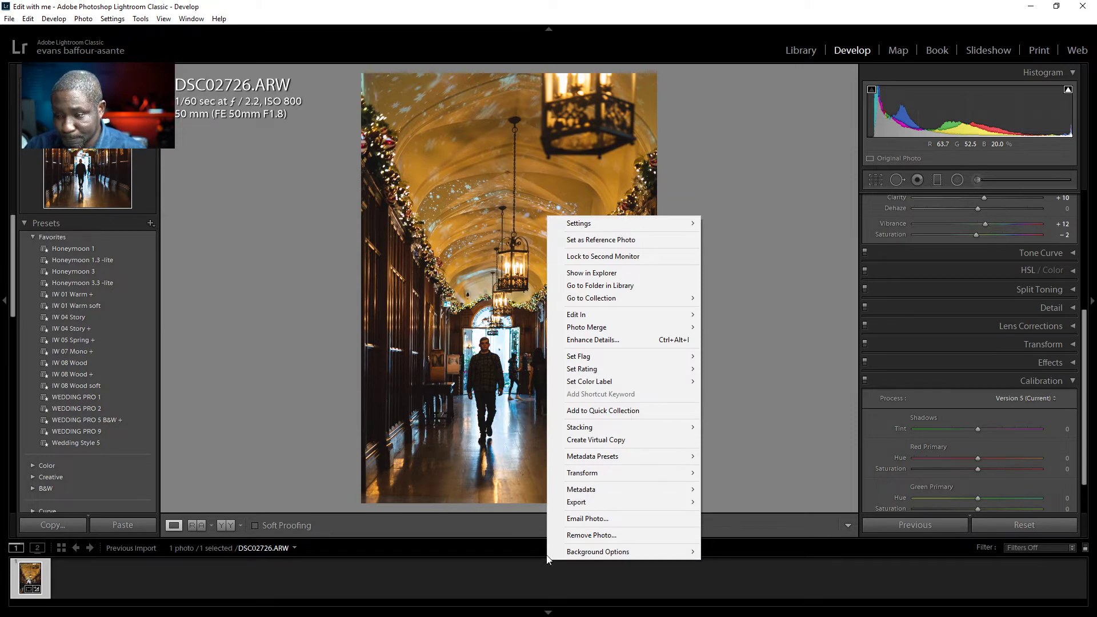
mouse_move(609, 317)
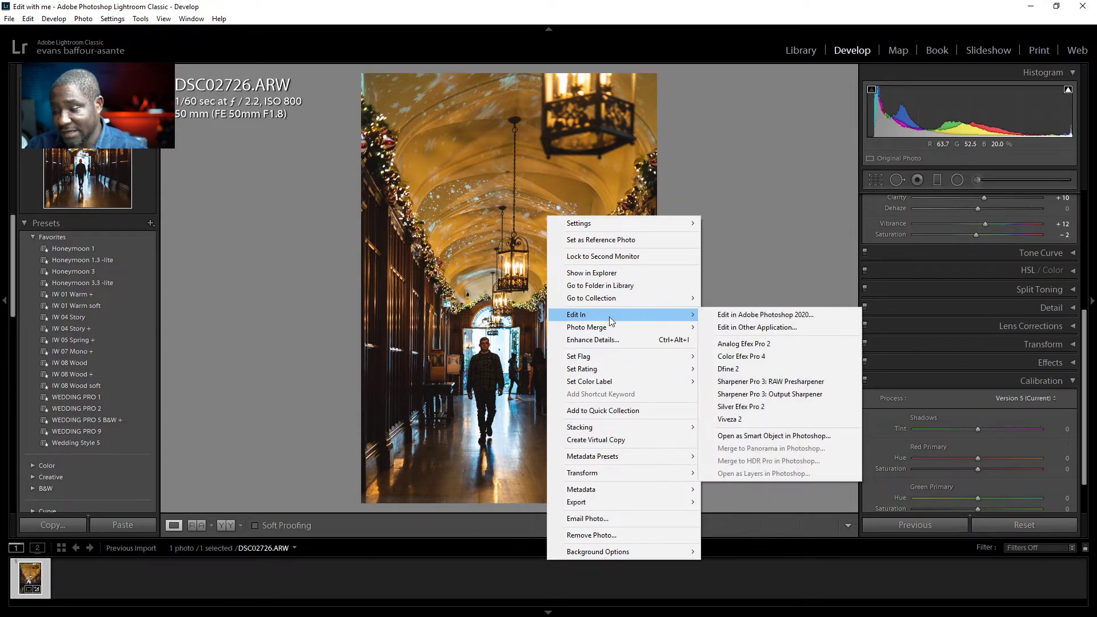
click(804, 315)
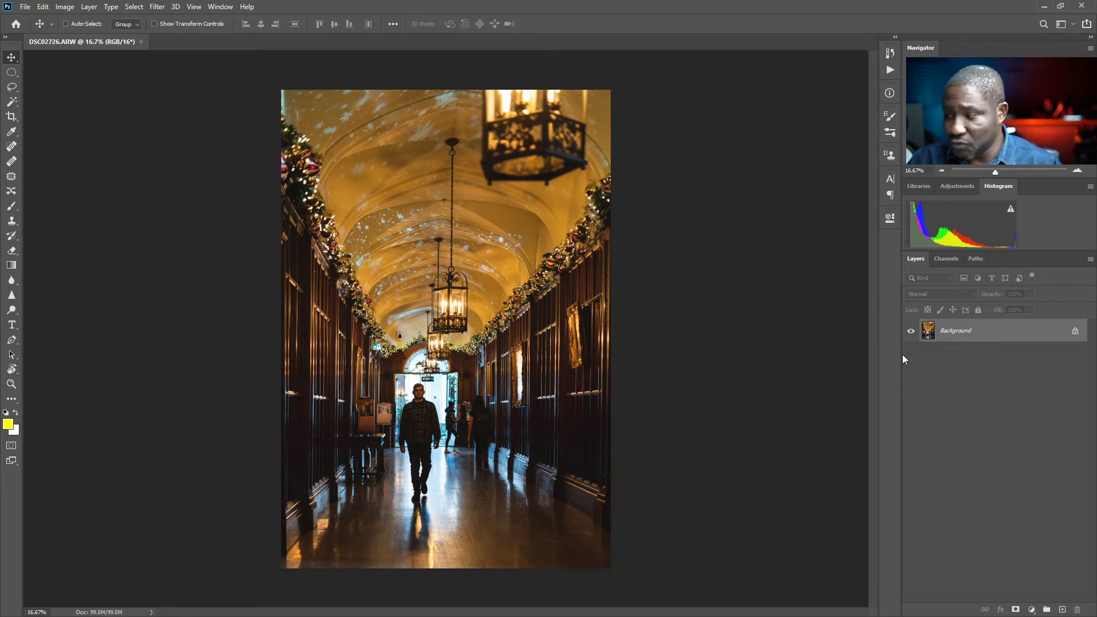
Duplicate the Background layer and add a Curves adjustment layer above the copy.
key(ctrl)
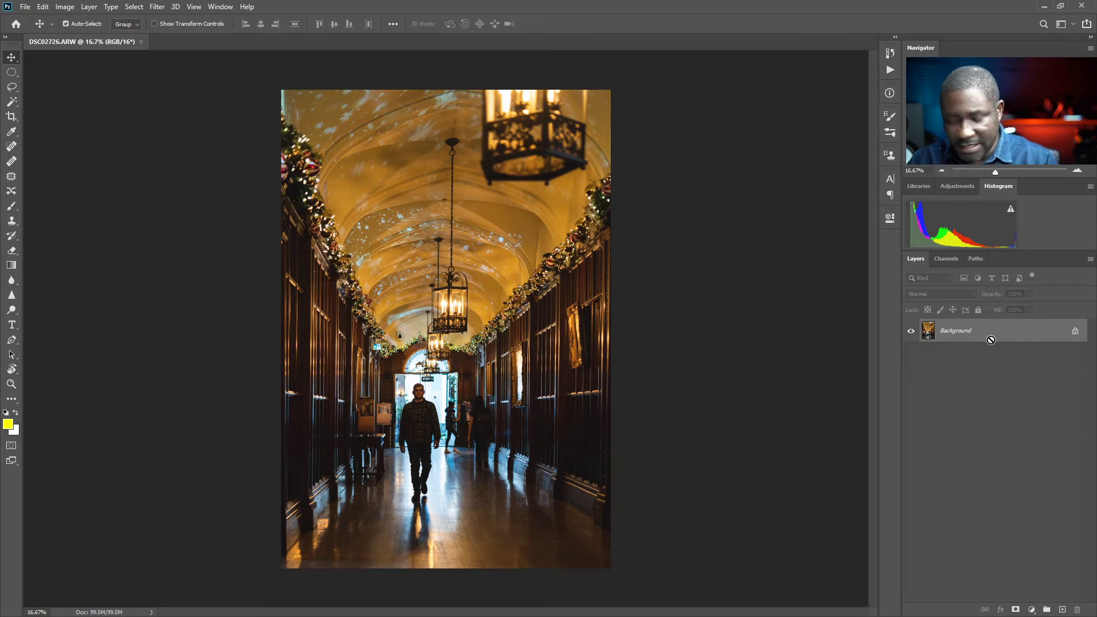
key(ctrl+j)
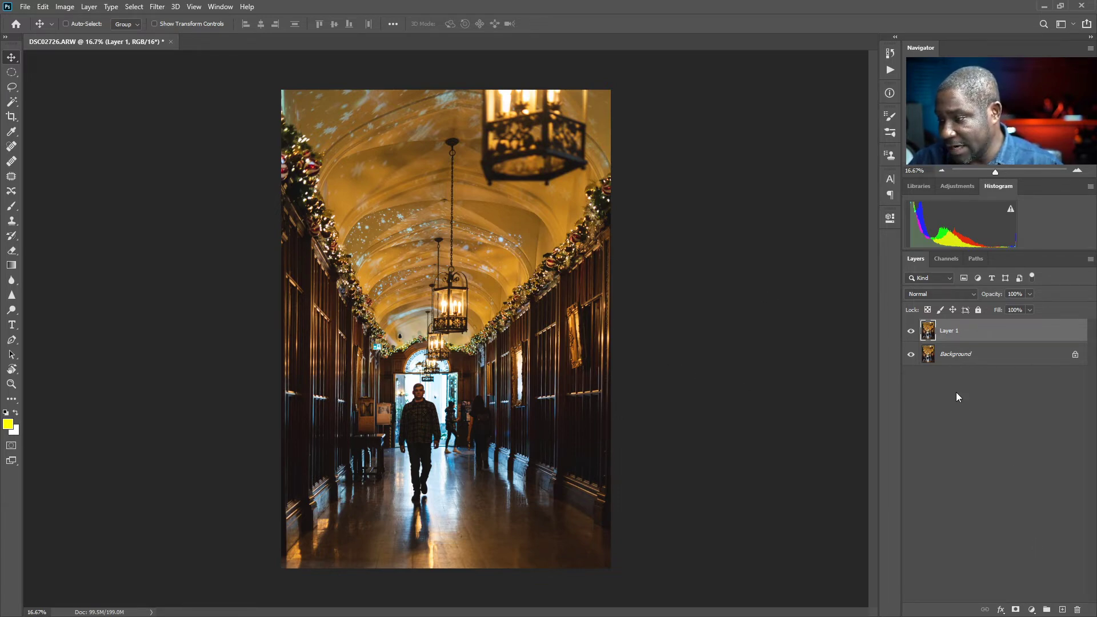
click(1031, 609)
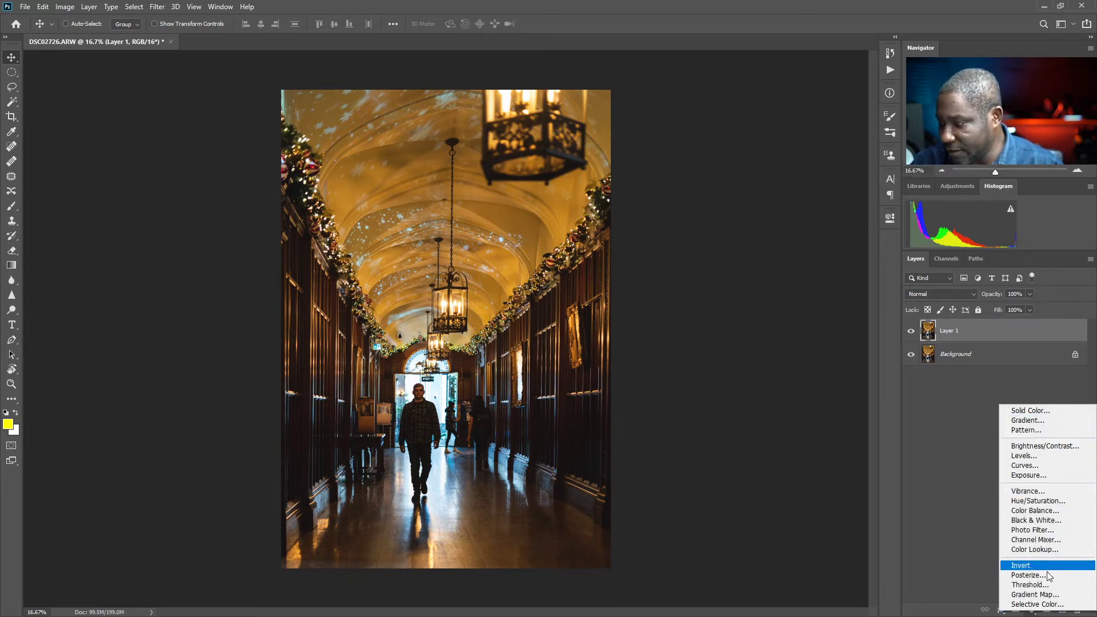
click(1037, 465)
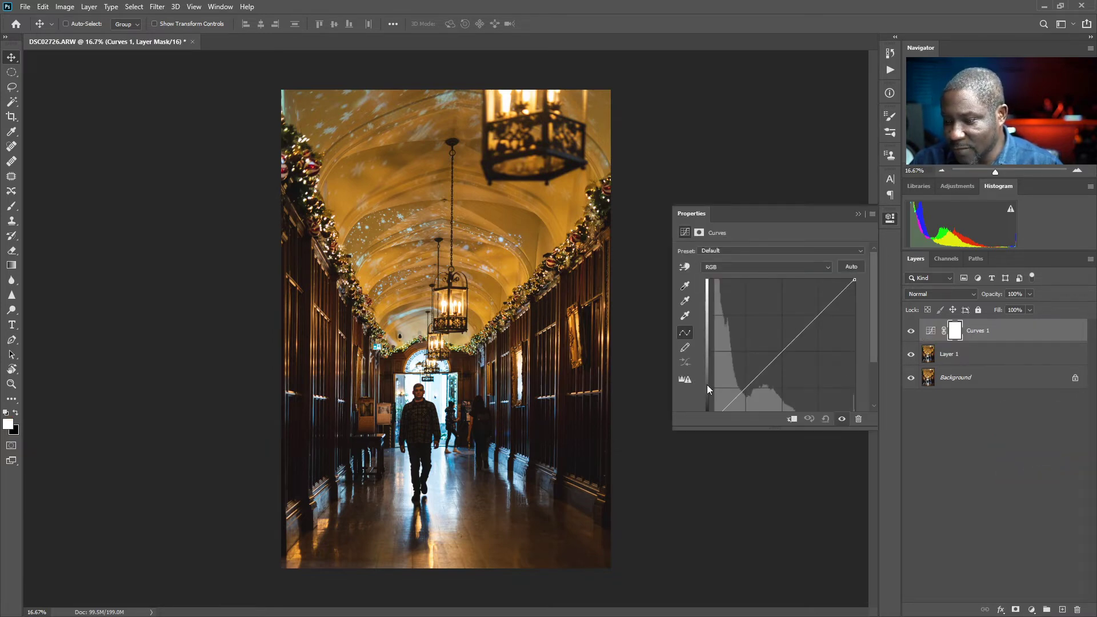
Compare the auto color correction algorithms for Curves 1 and apply Find Dark & Light Colors.
click(872, 214)
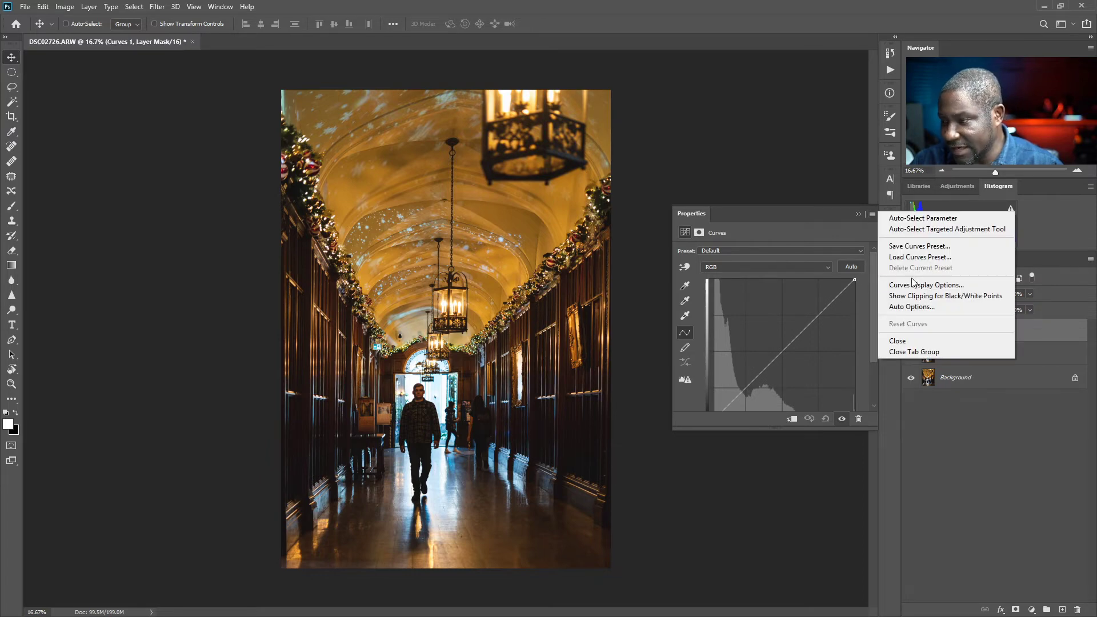
click(929, 307)
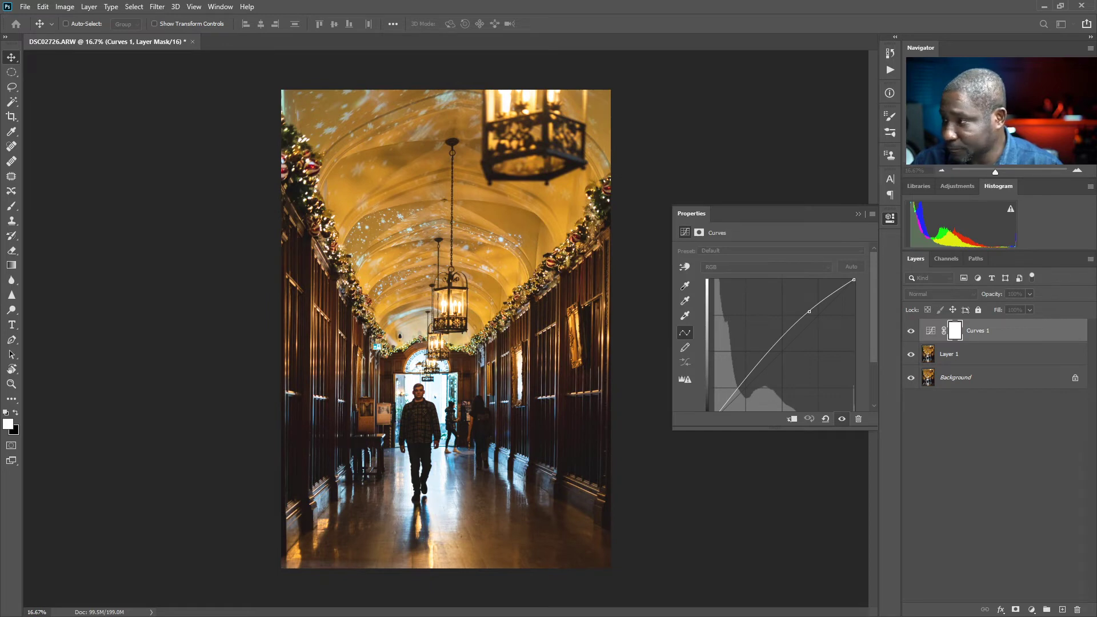
drag(1088, 123, 855, 79)
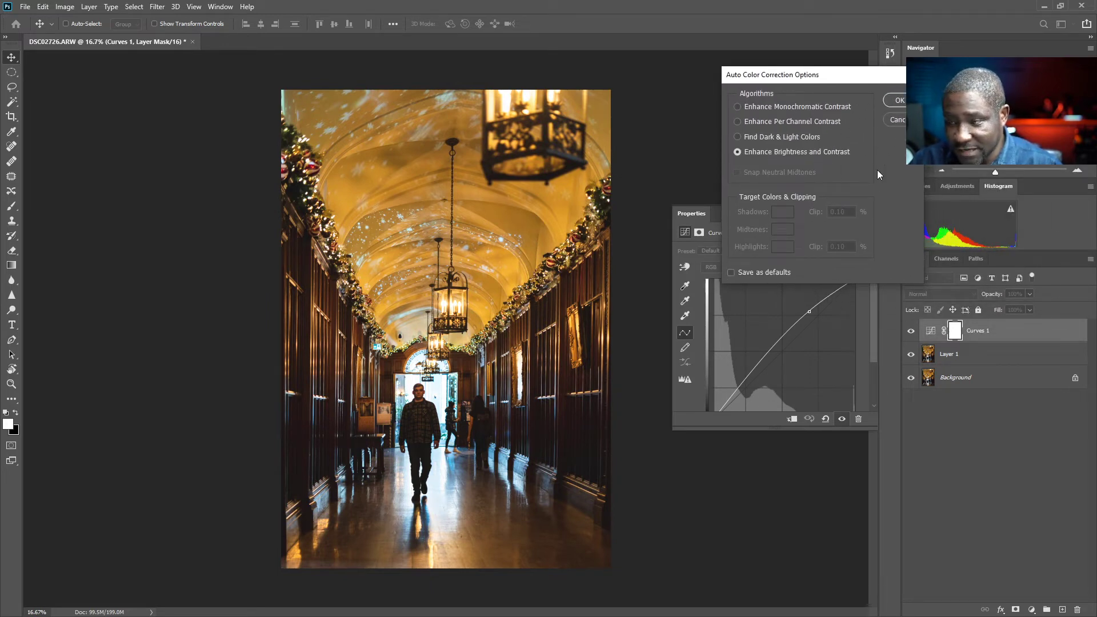
click(763, 142)
click(767, 123)
click(769, 137)
click(770, 152)
click(773, 138)
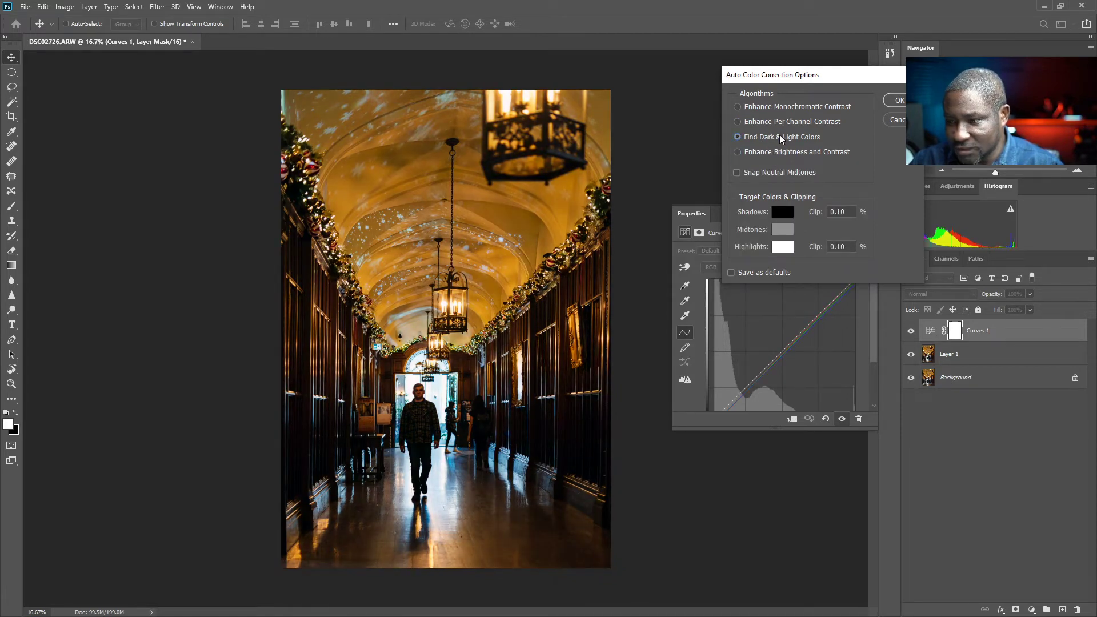
click(782, 153)
click(780, 140)
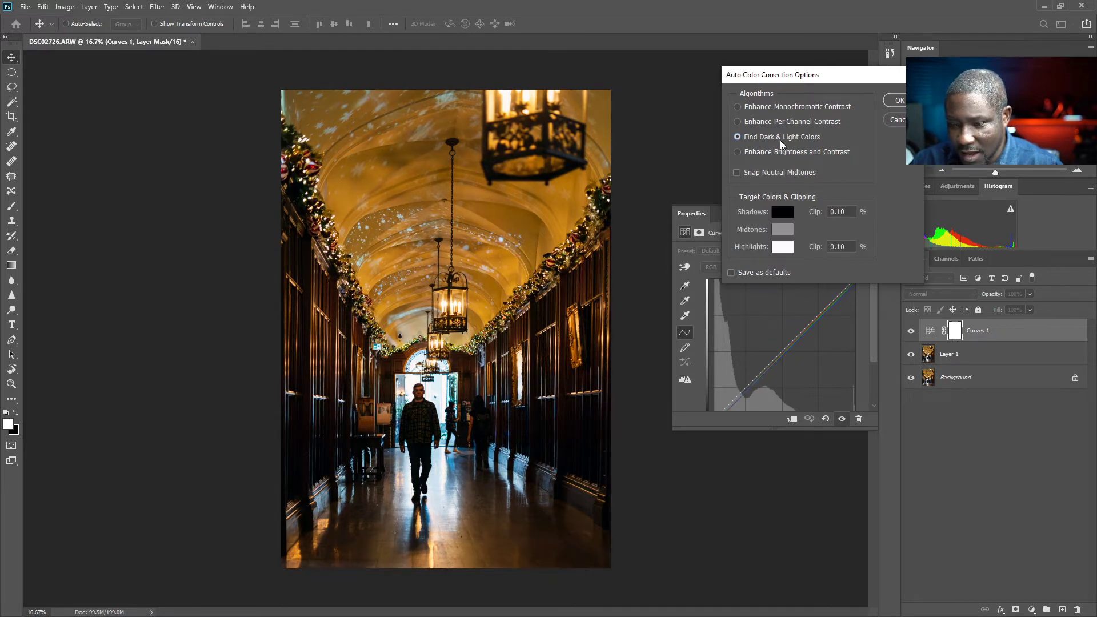
click(784, 153)
click(784, 137)
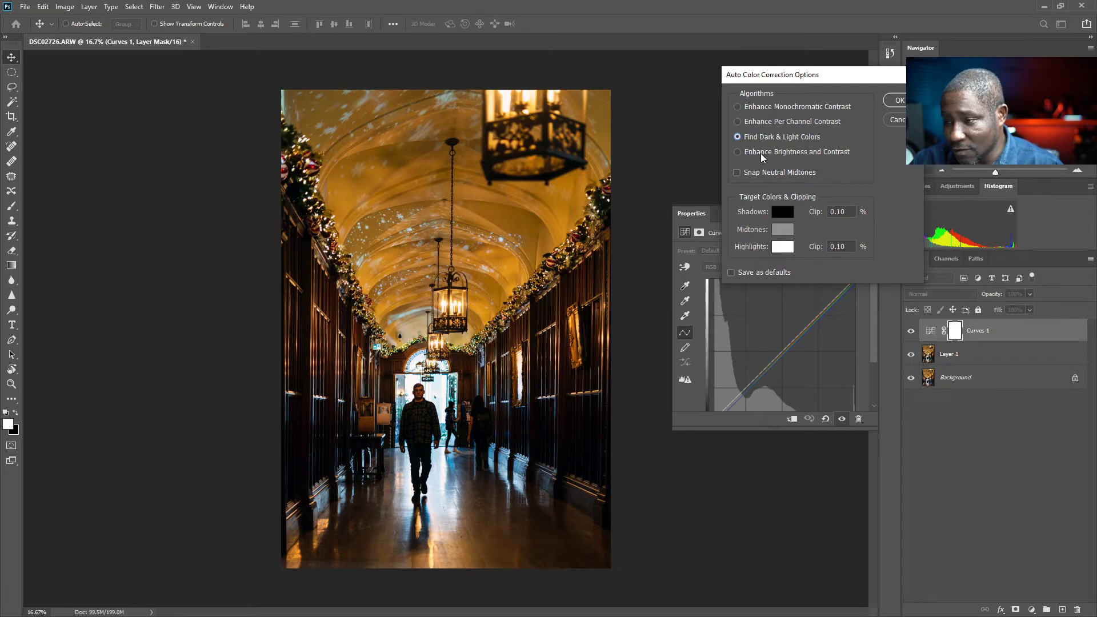
click(761, 153)
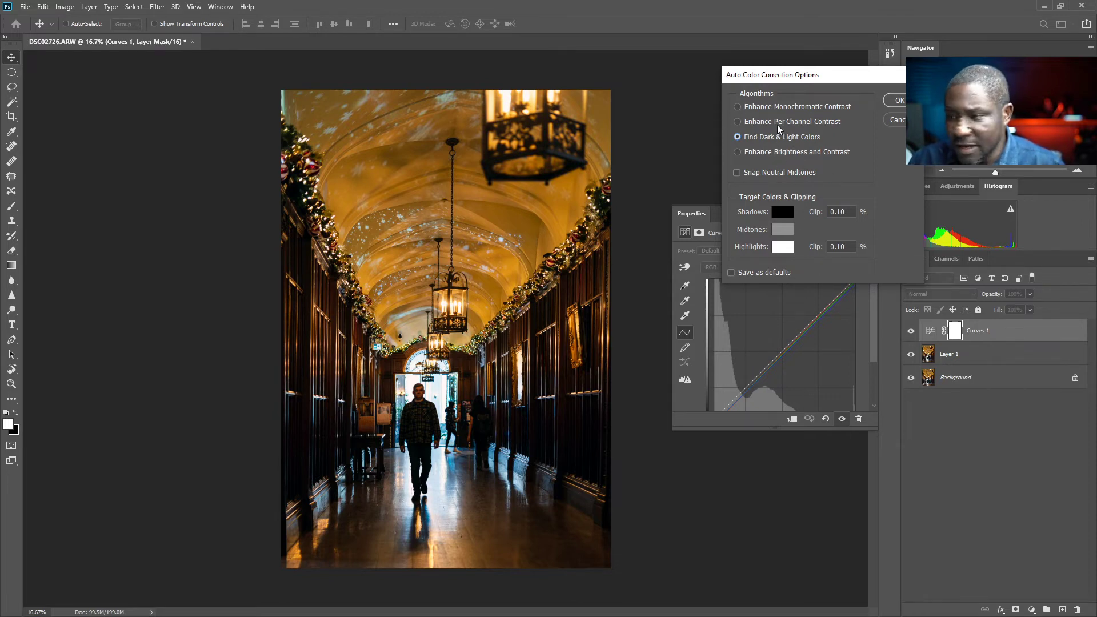
click(899, 100)
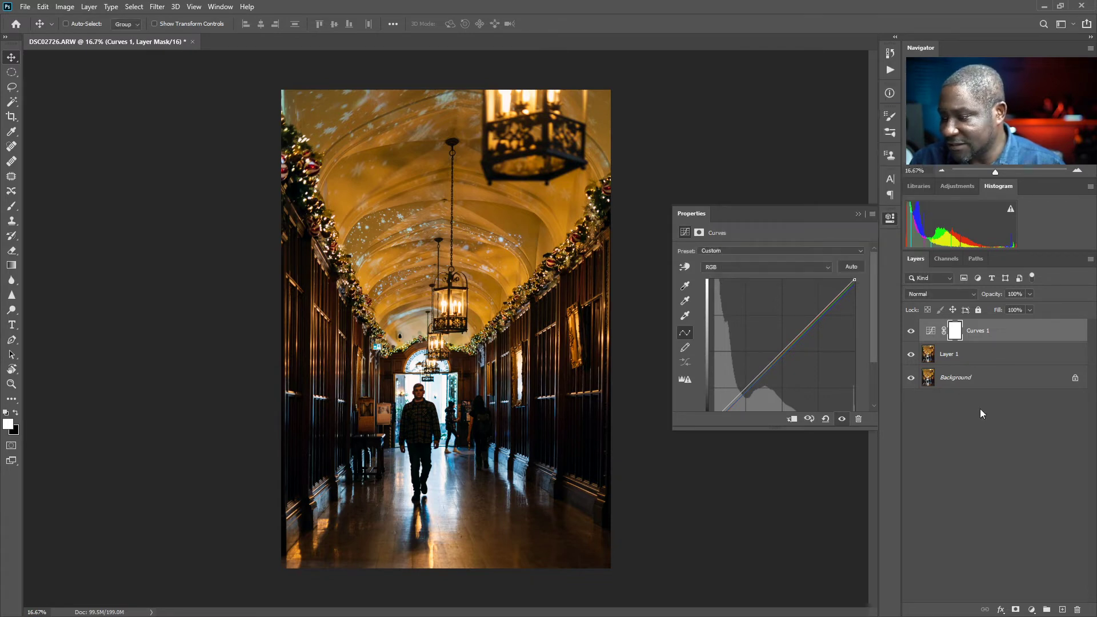
Toggle the Curves 1 layer's visibility to compare the photo before and after the correction.
click(911, 332)
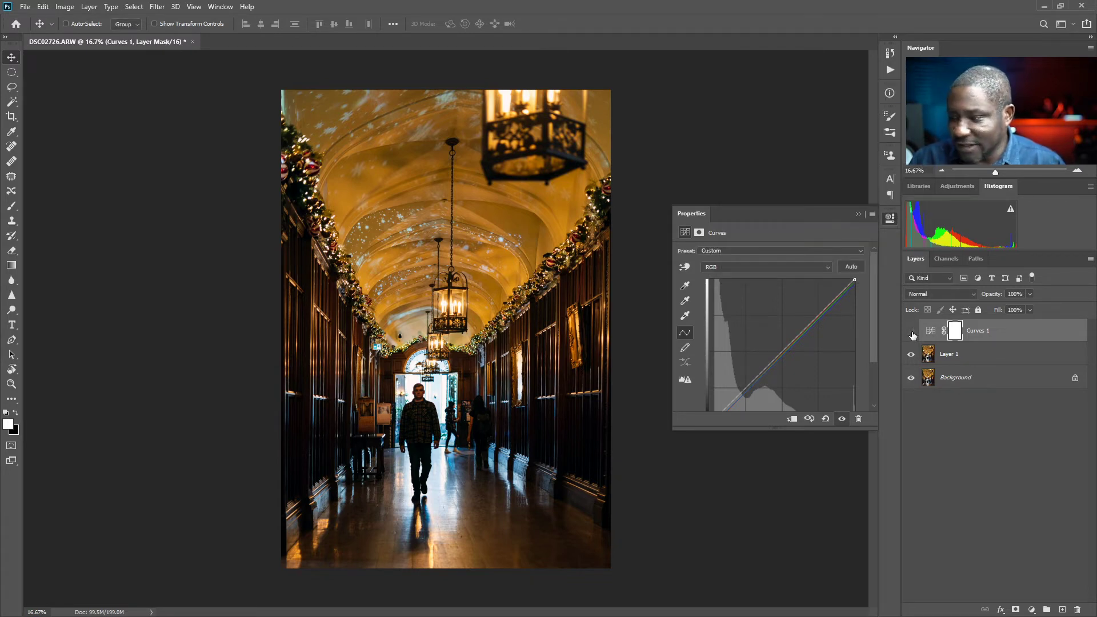
click(911, 332)
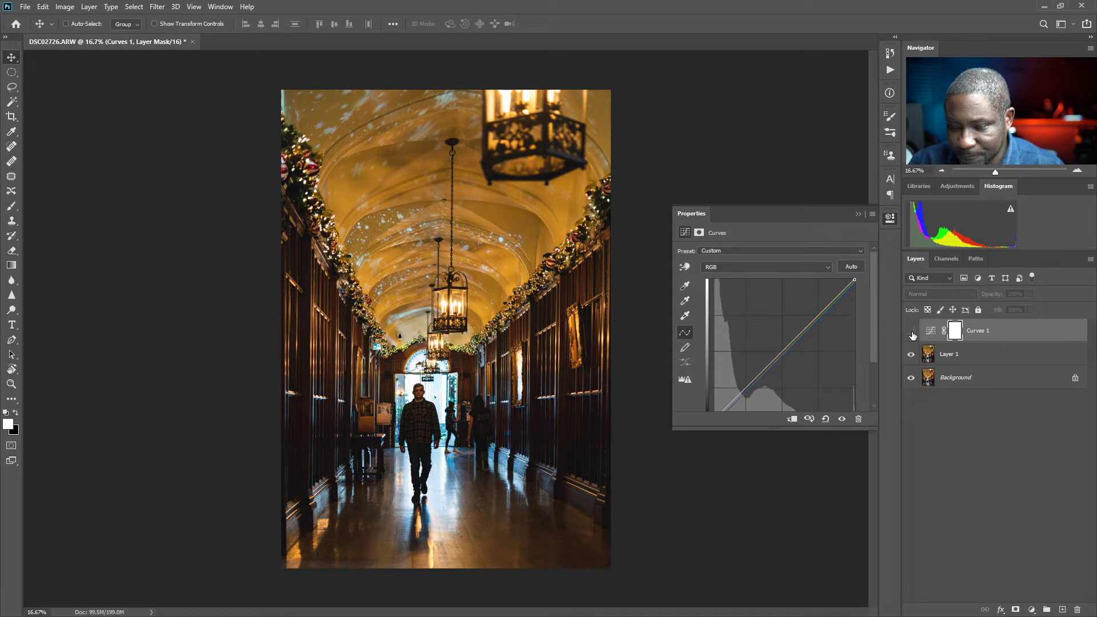
click(912, 334)
click(912, 334)
click(912, 334)
click(912, 335)
click(912, 334)
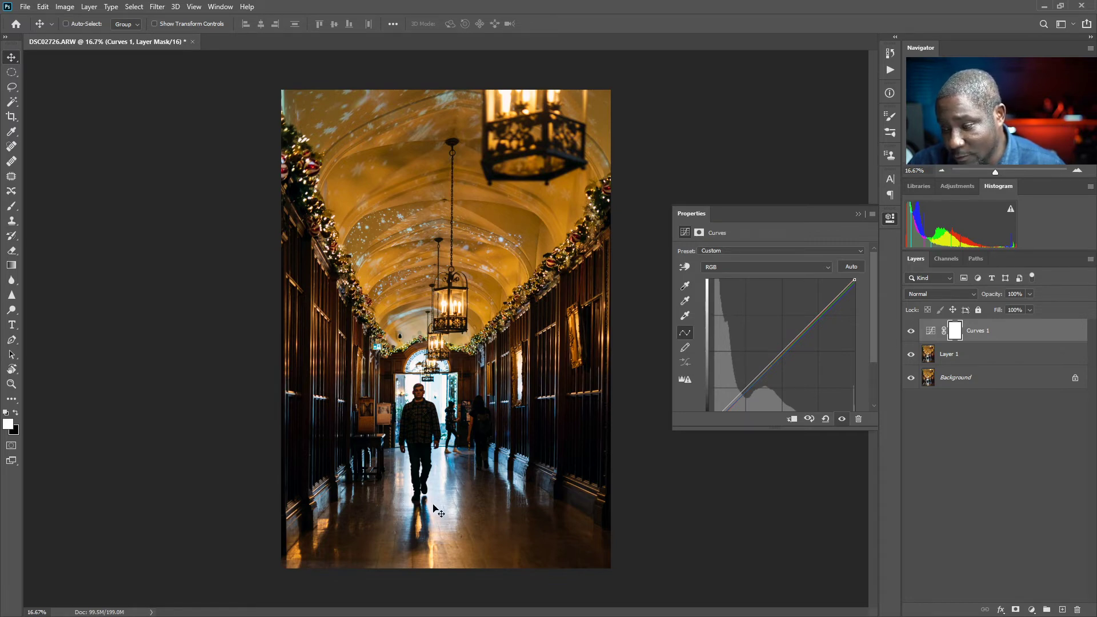
Add a second Curves adjustment layer that brightens the midtones, and invert its layer mask to black.
click(1031, 609)
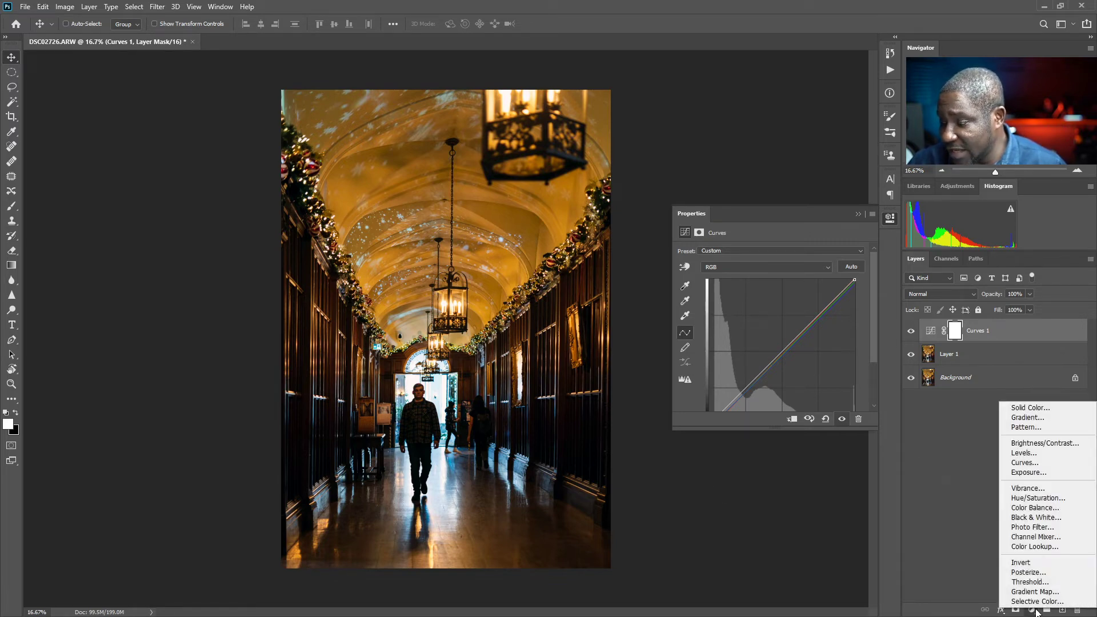
click(1024, 463)
drag(784, 352, 773, 332)
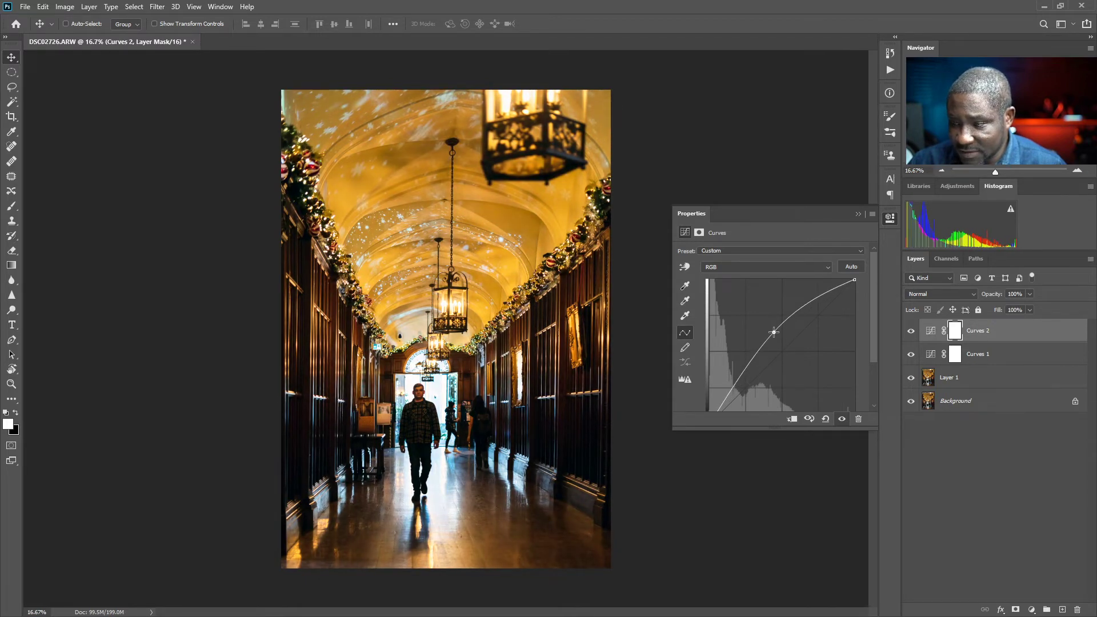
click(960, 336)
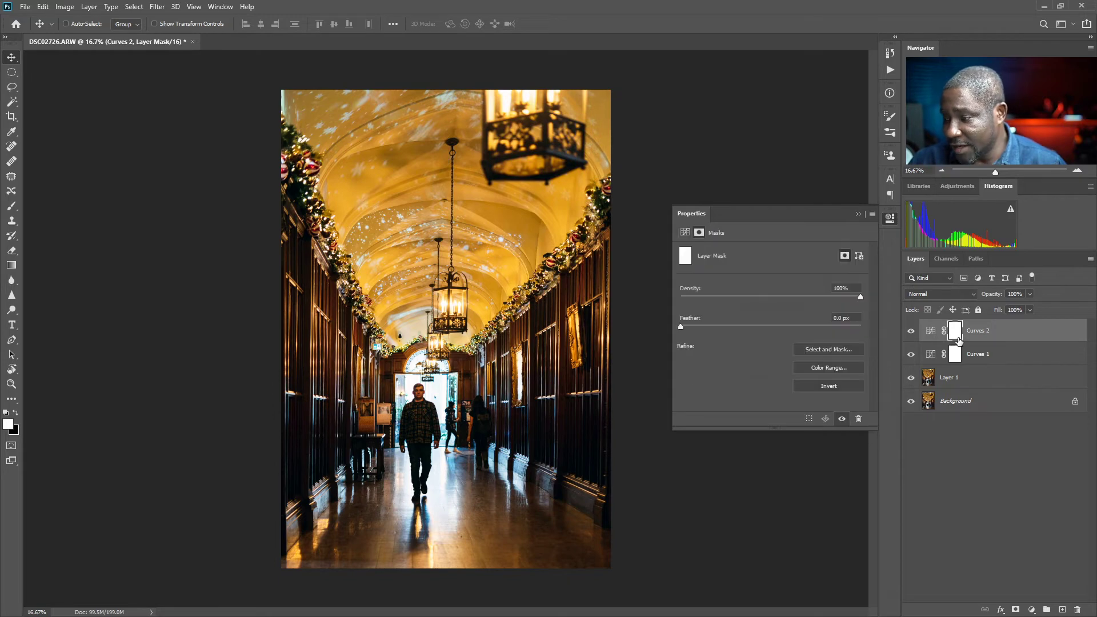
key(ctrl)
key(ctrl+i)
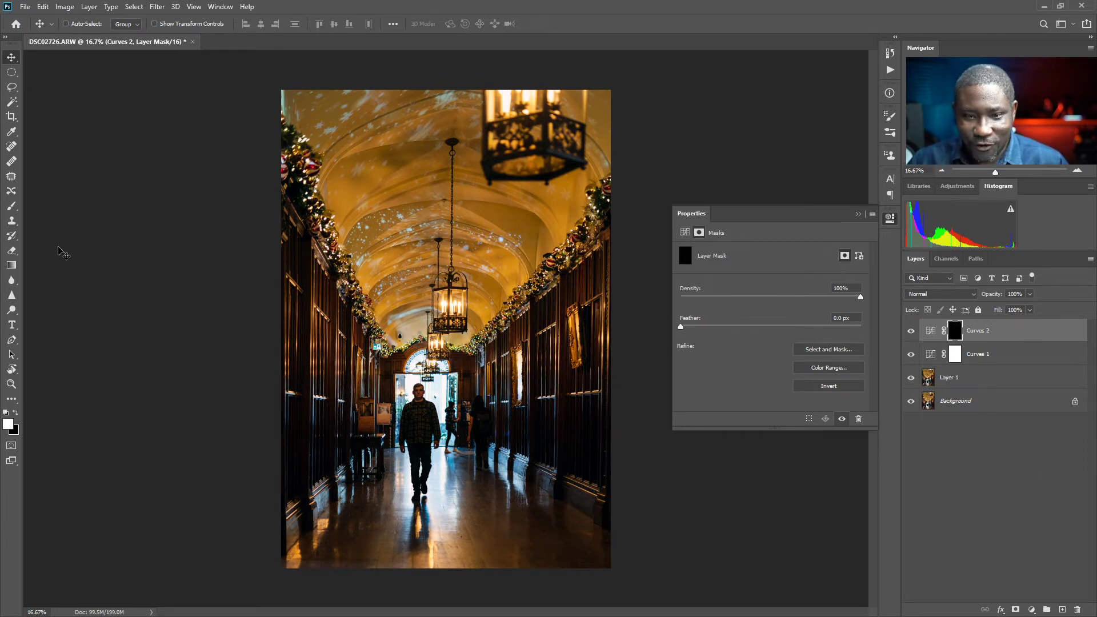
Set the Elliptical Marquee feather to 50 px and draw an upright elliptical selection around the walking man.
click(11, 74)
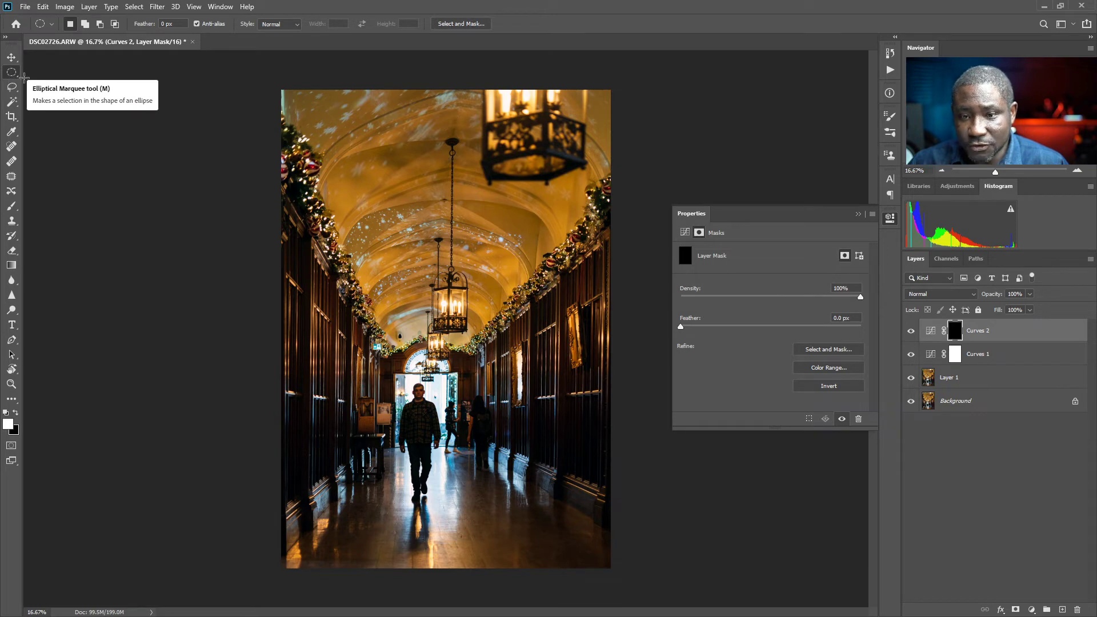
double_click(166, 24)
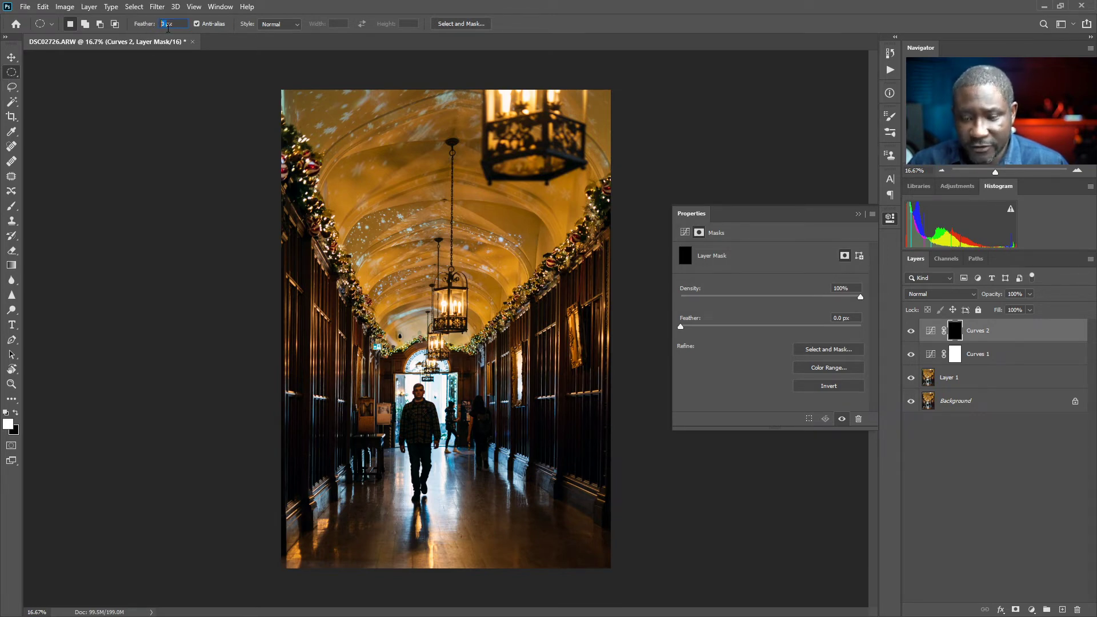
text(50)
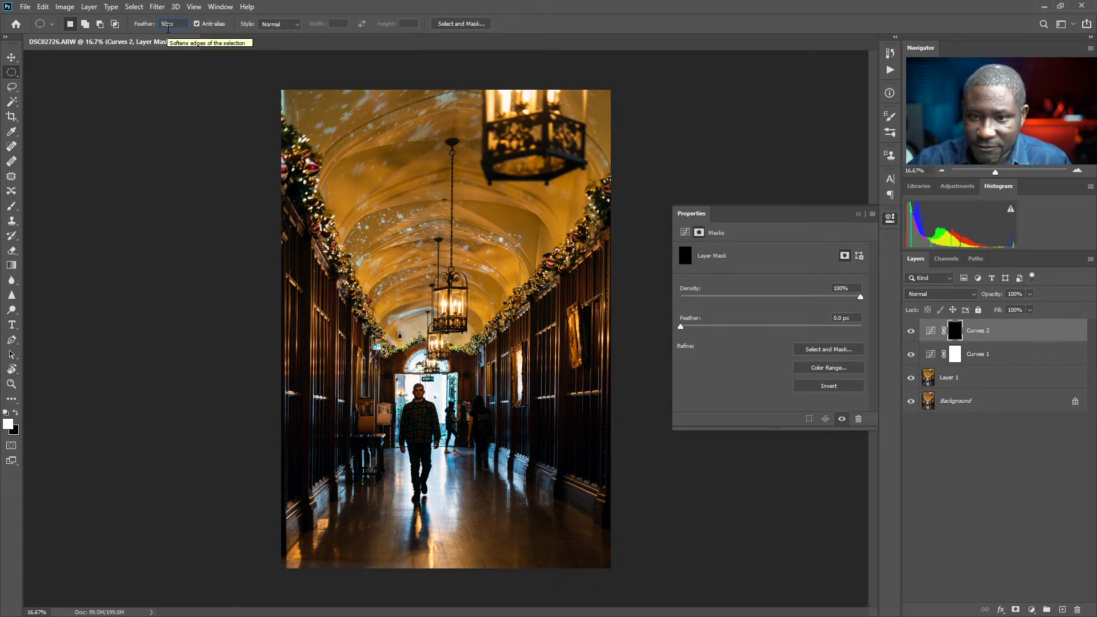
key(Return)
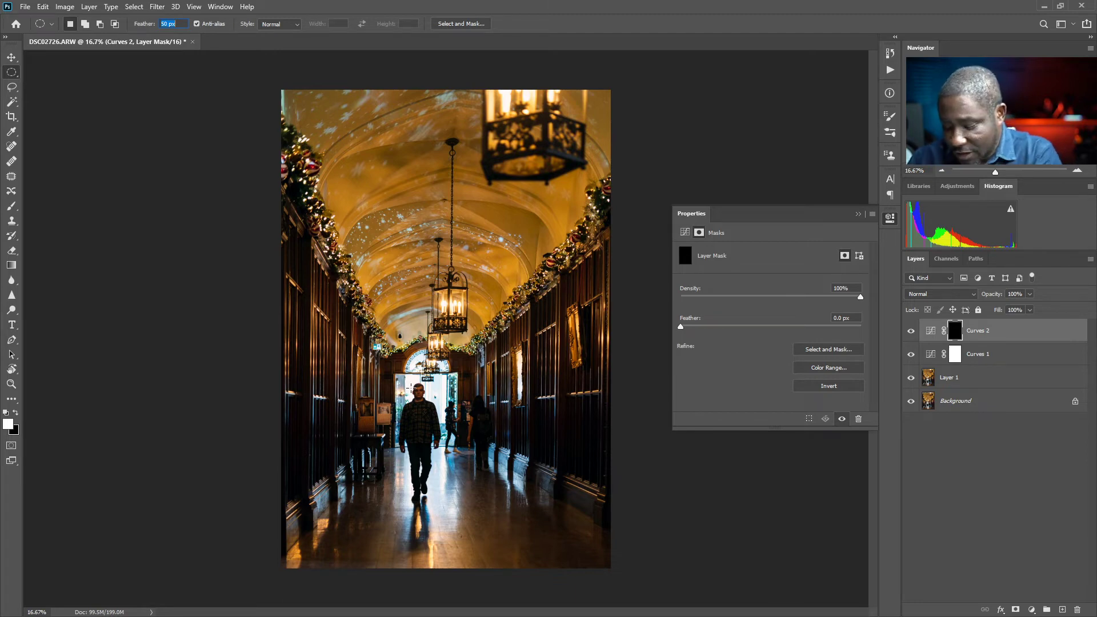
drag(414, 387, 472, 525)
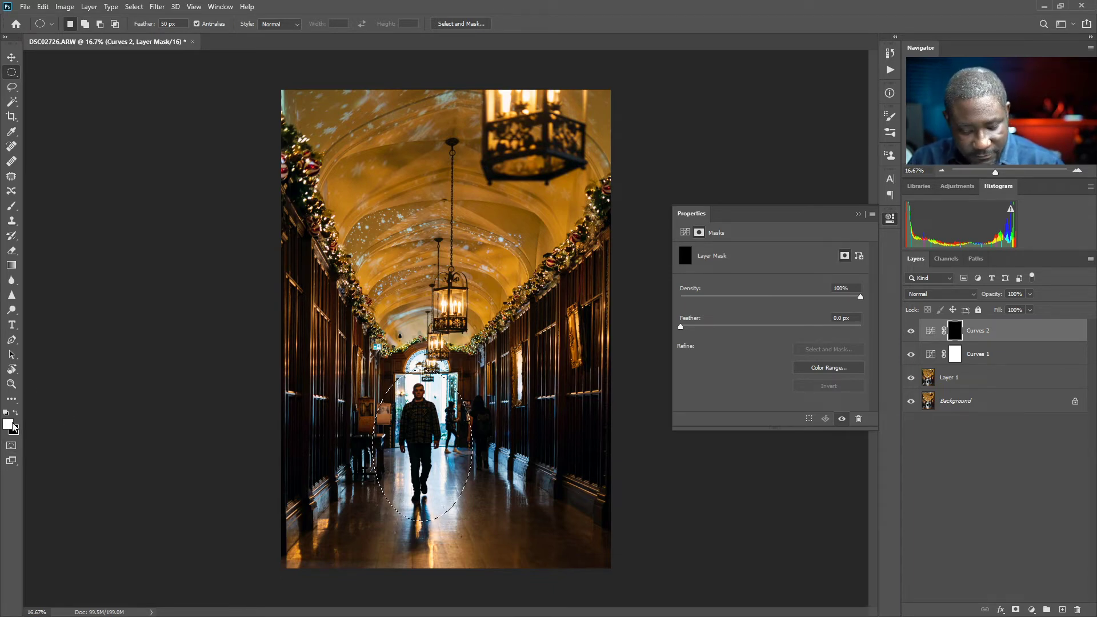
Switch to the Brush tool and swap the white and black foreground and background colours back and forth.
key(b)
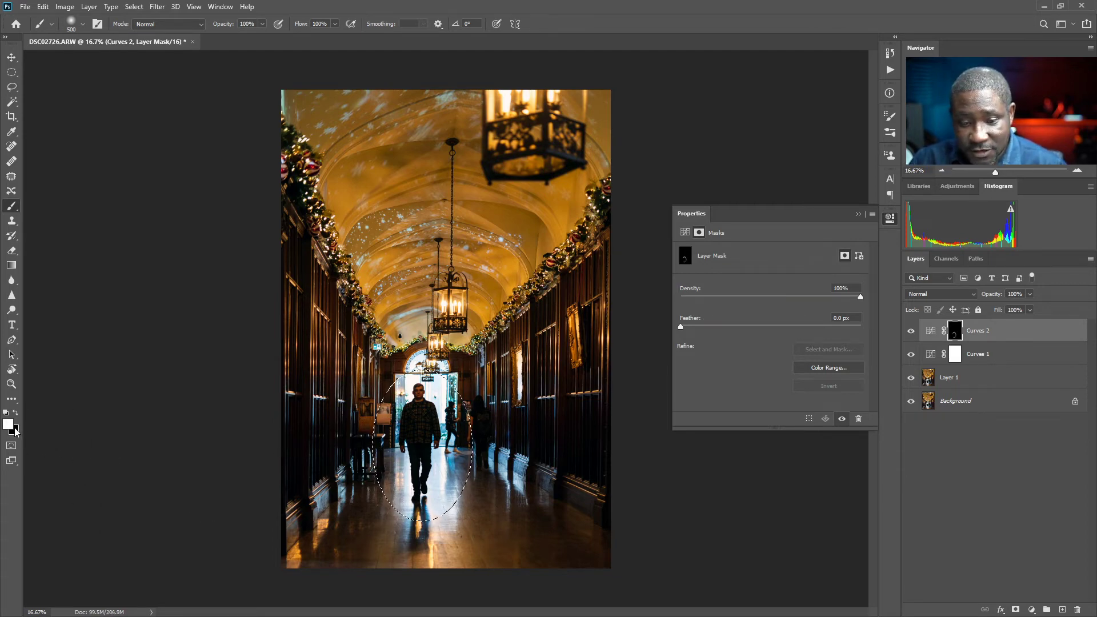
key(i)
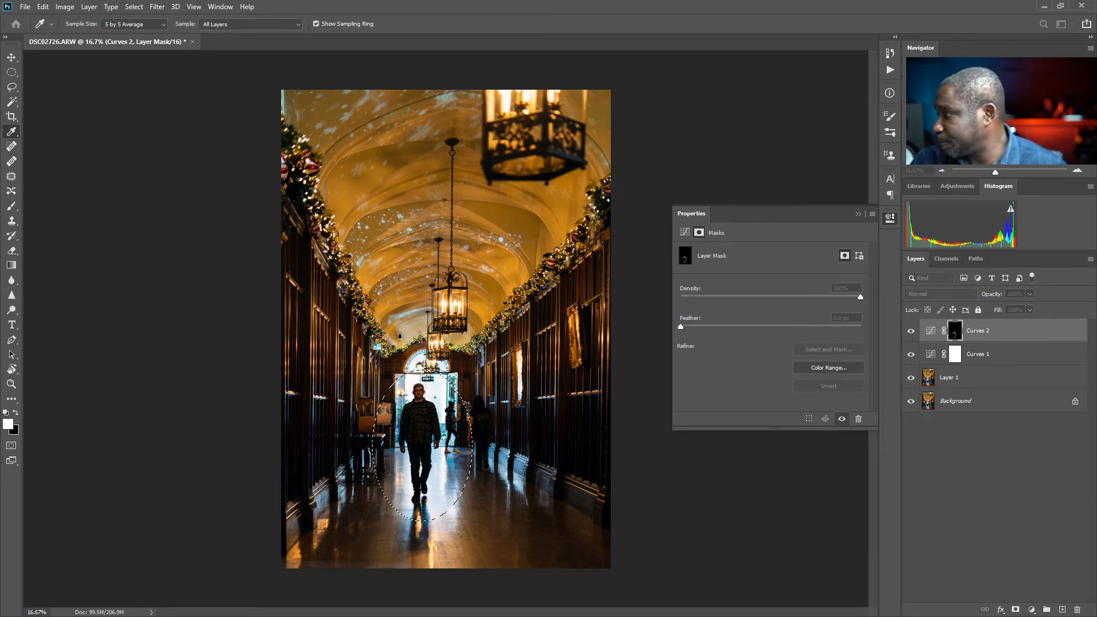
key(b)
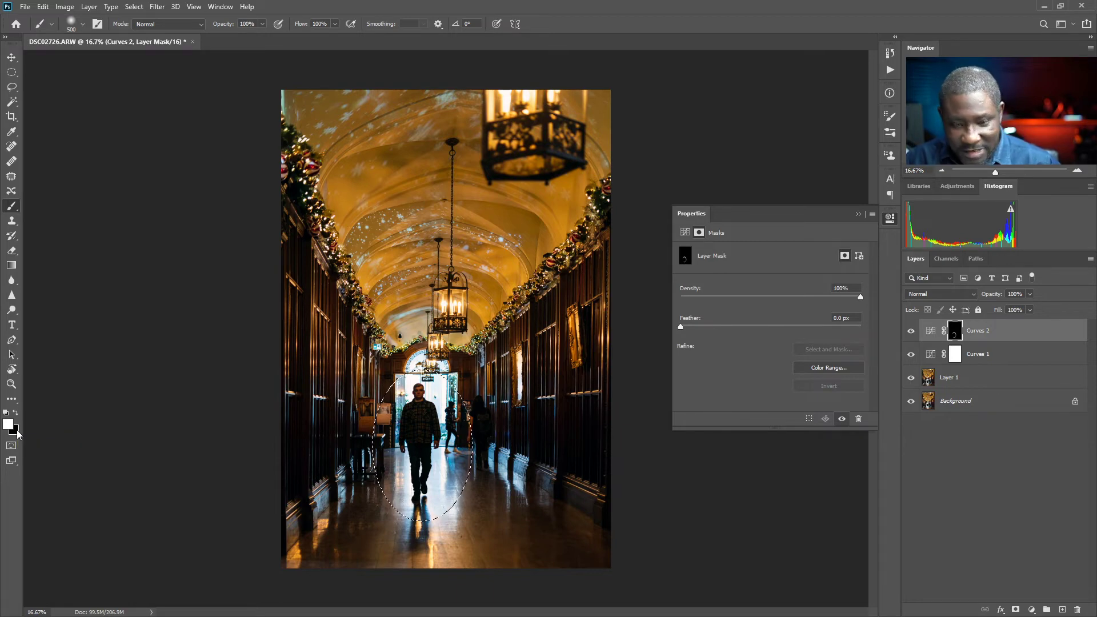
key(x)
key(x)
key(x)
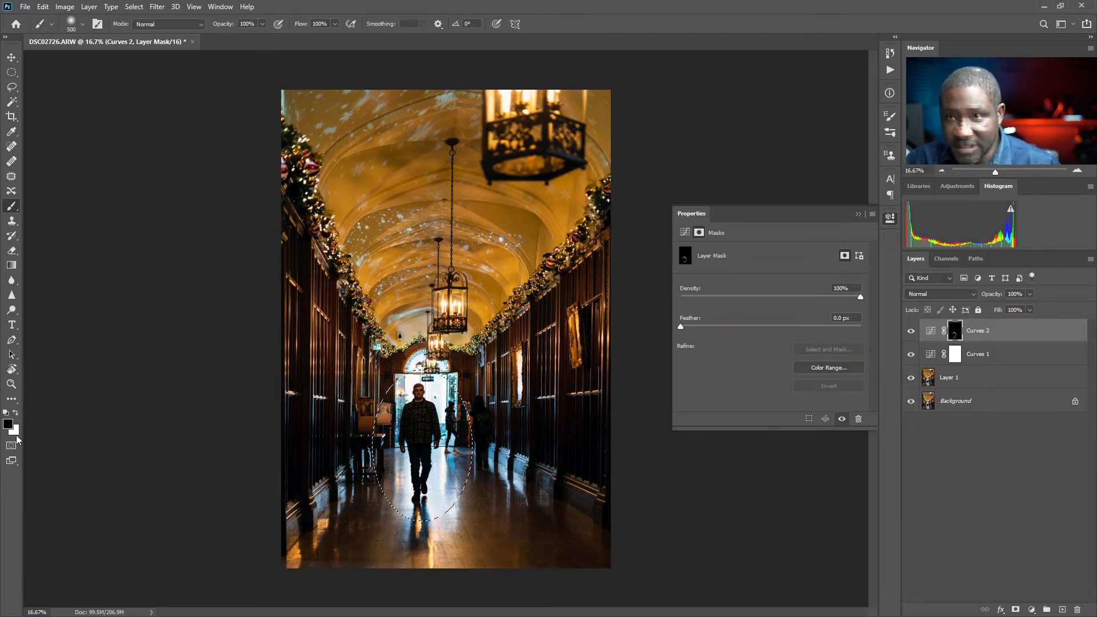
key(x)
key(x)
key(x)
key(x)
key(x)
key(x)
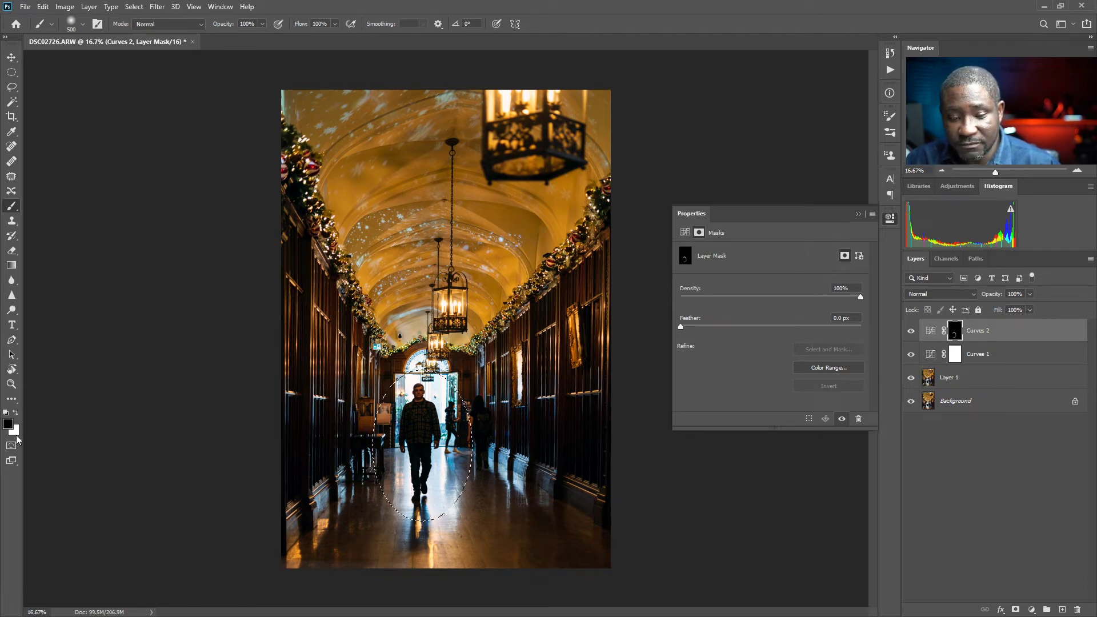
key(x)
key(x)
key(x)
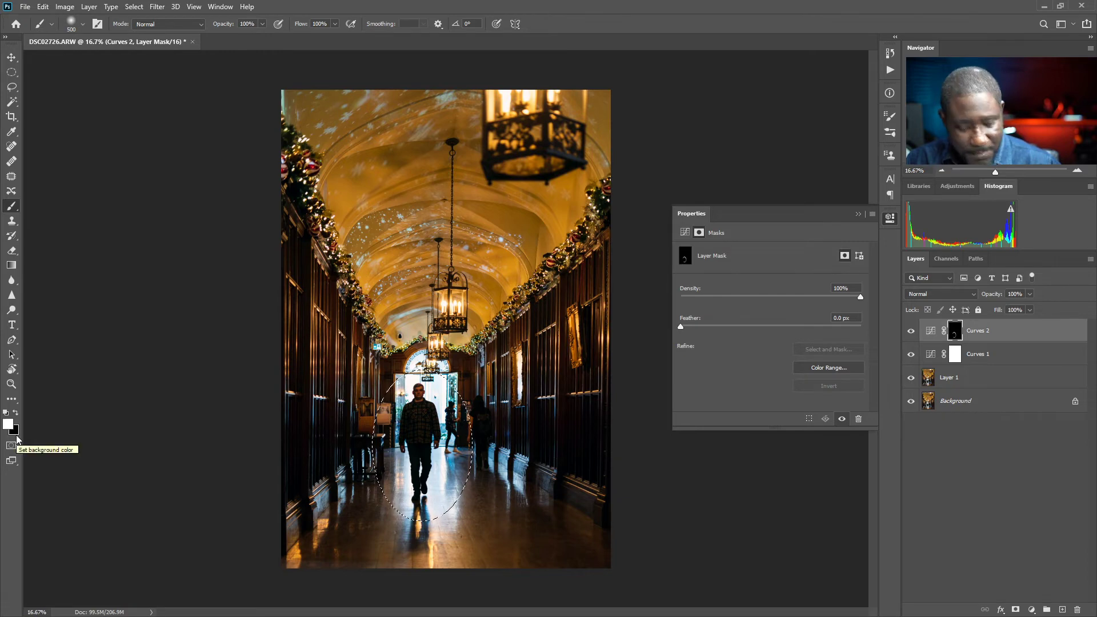
Set the foreground colour to a dark grey in the Color Picker.
key(i)
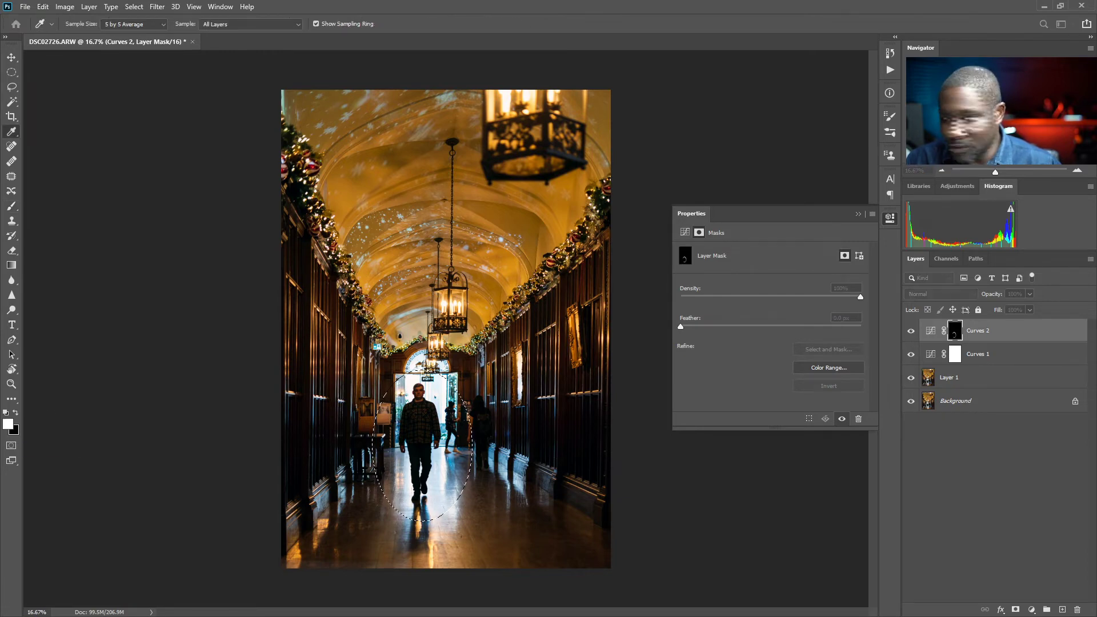
click(8, 423)
click(683, 129)
click(687, 191)
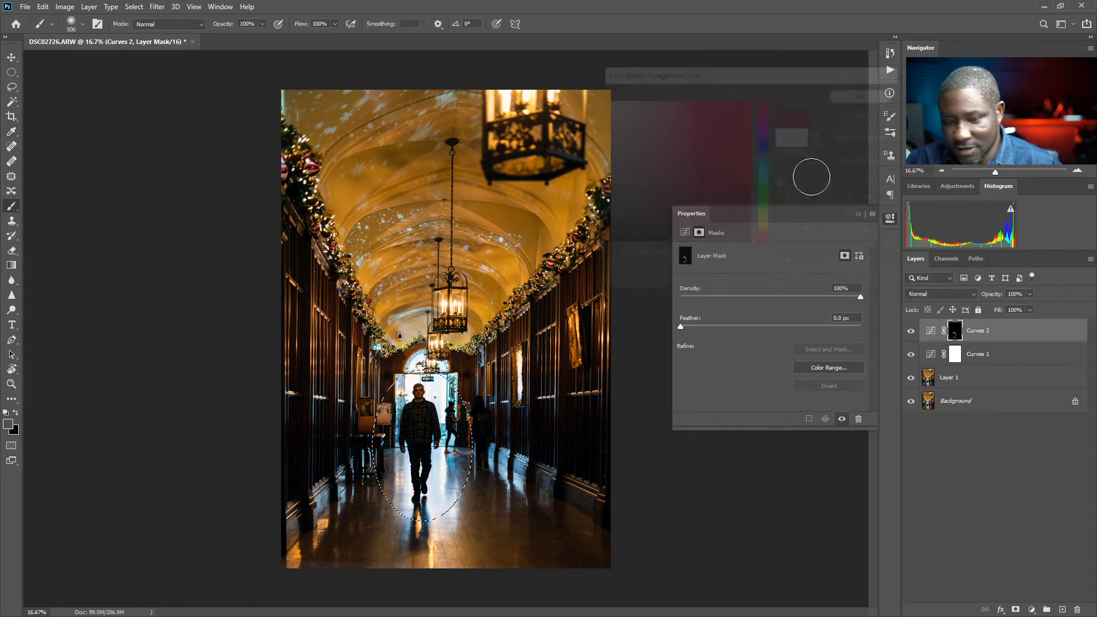
click(866, 94)
key(b)
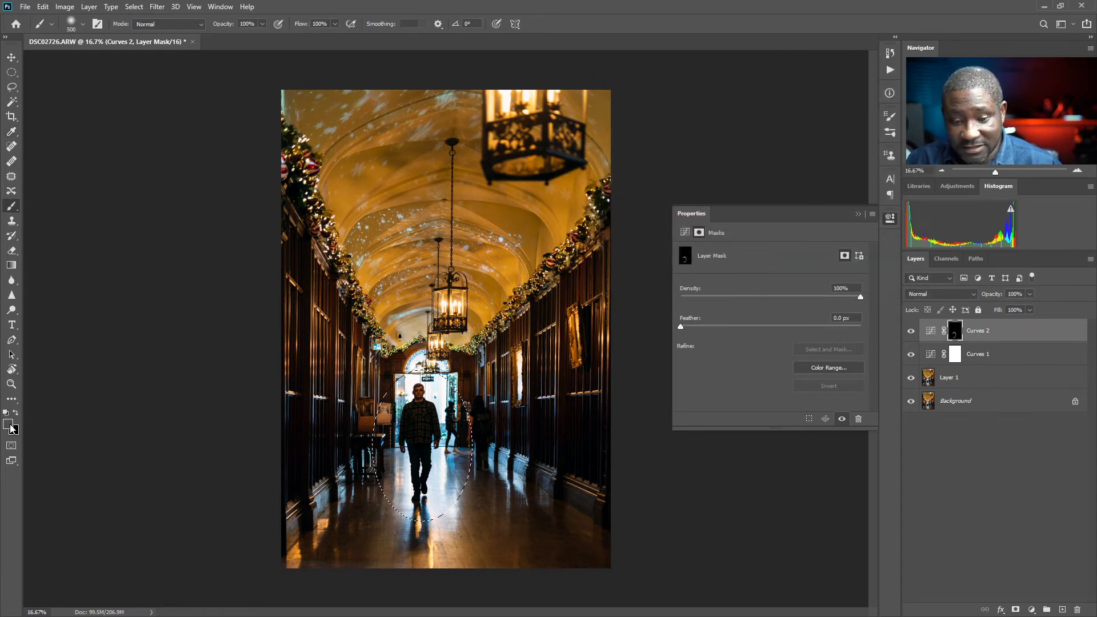
Paint white inside the elliptical selection on the Curves 2 mask, inspect the mask on its own, and feather it to 168.1 px.
click(16, 414)
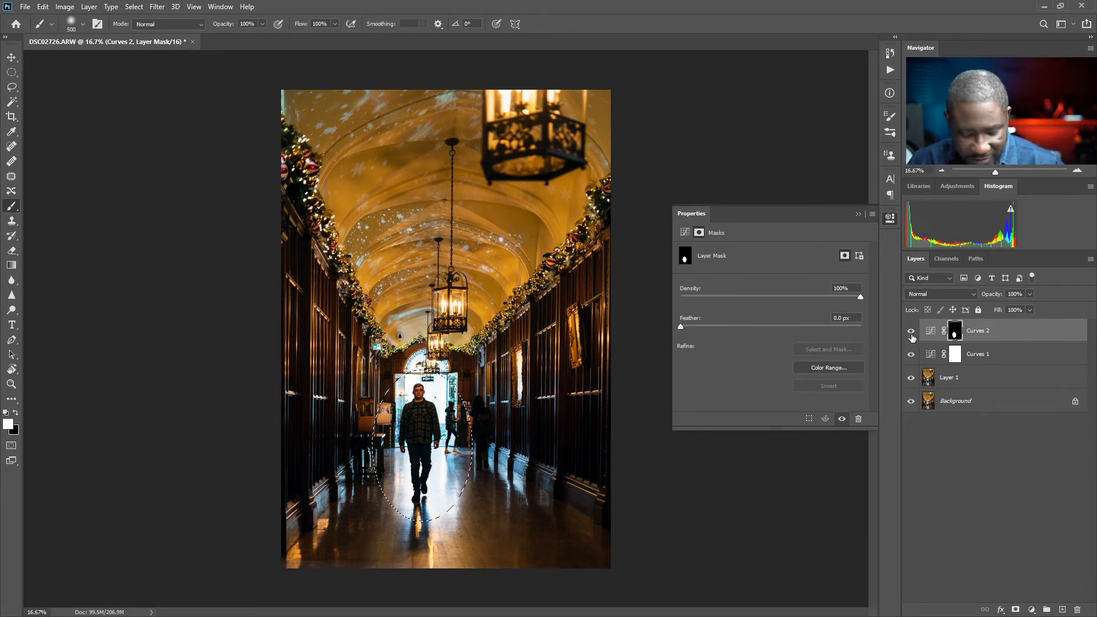
alt+click(955, 337)
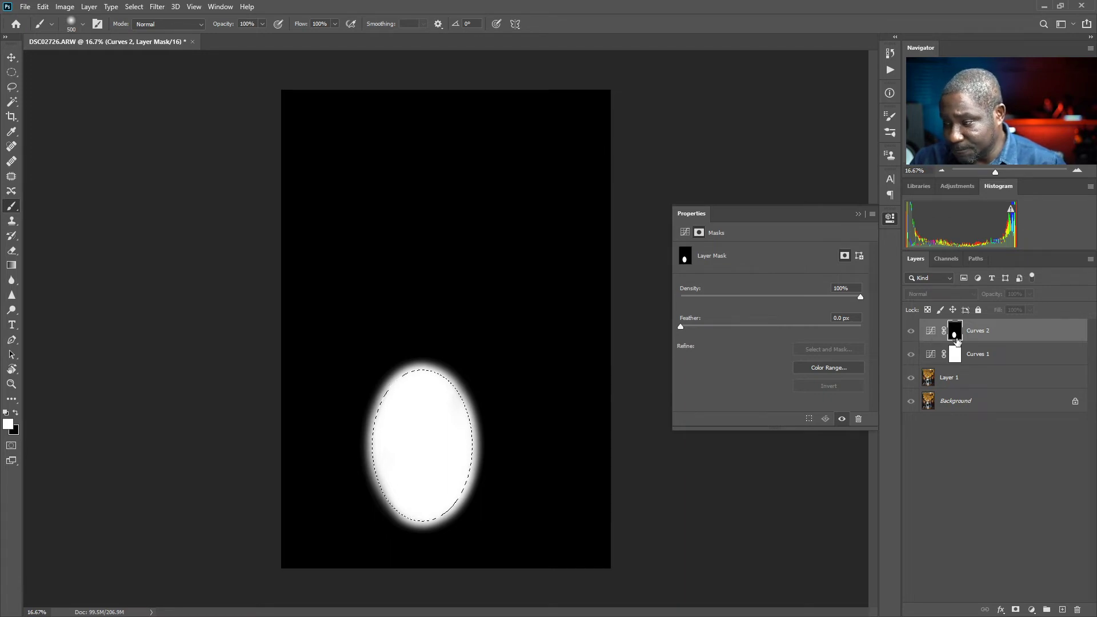
alt+click(956, 341)
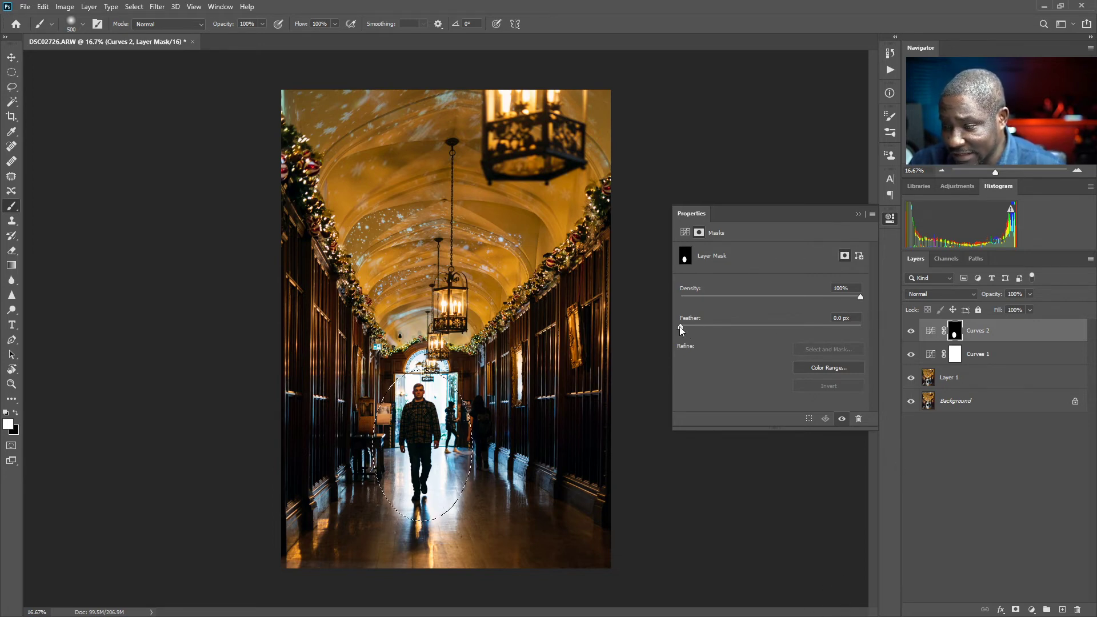
drag(684, 329, 747, 335)
mouse_move(837, 336)
mouse_down()
mouse_move(589, 313)
mouse_move(842, 340)
mouse_move(821, 341)
mouse_up()
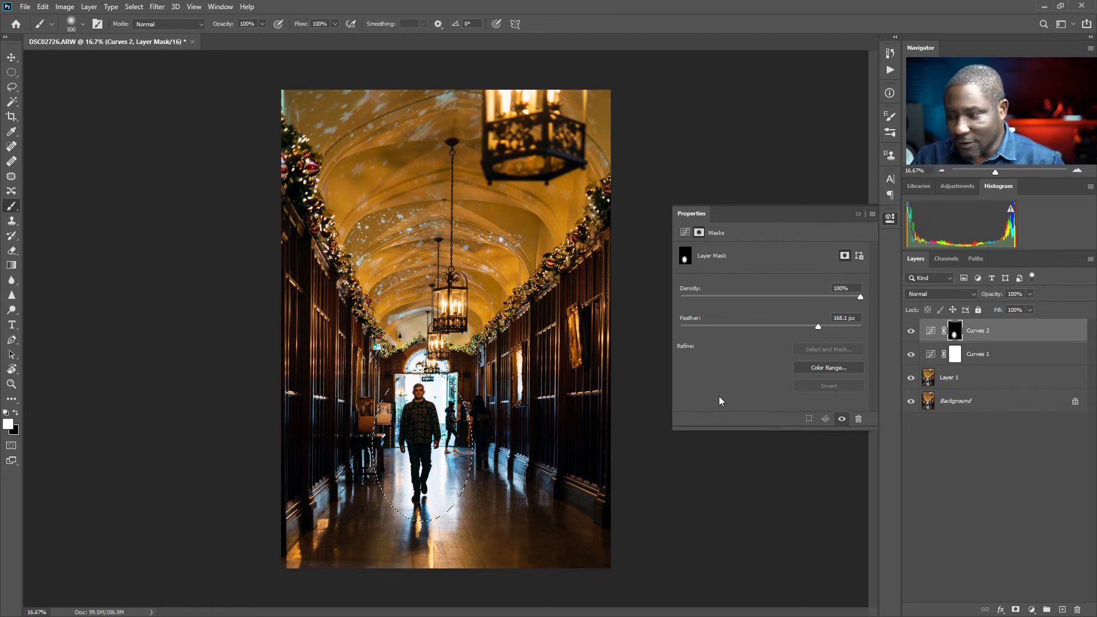
Raise the Curves 2 midtone point slightly further, and toggle the layer's visibility to compare the brightening around the man.
click(931, 332)
mouse_move(773, 332)
mouse_down()
mouse_move(767, 320)
mouse_move(785, 352)
mouse_move(781, 318)
mouse_move(759, 310)
mouse_move(775, 324)
mouse_up()
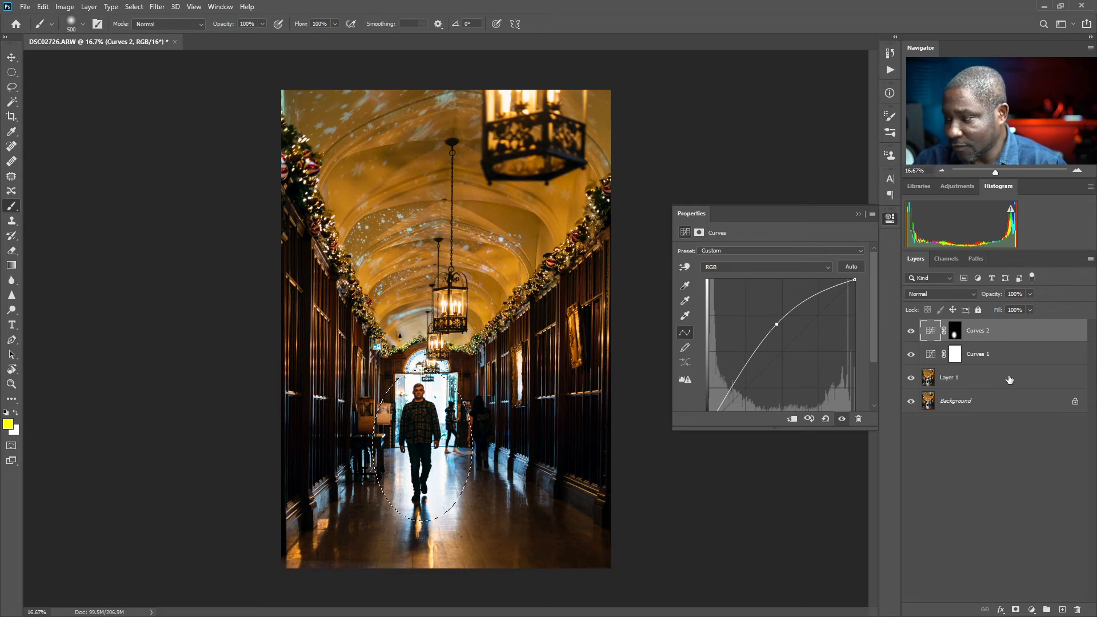
click(911, 332)
click(911, 332)
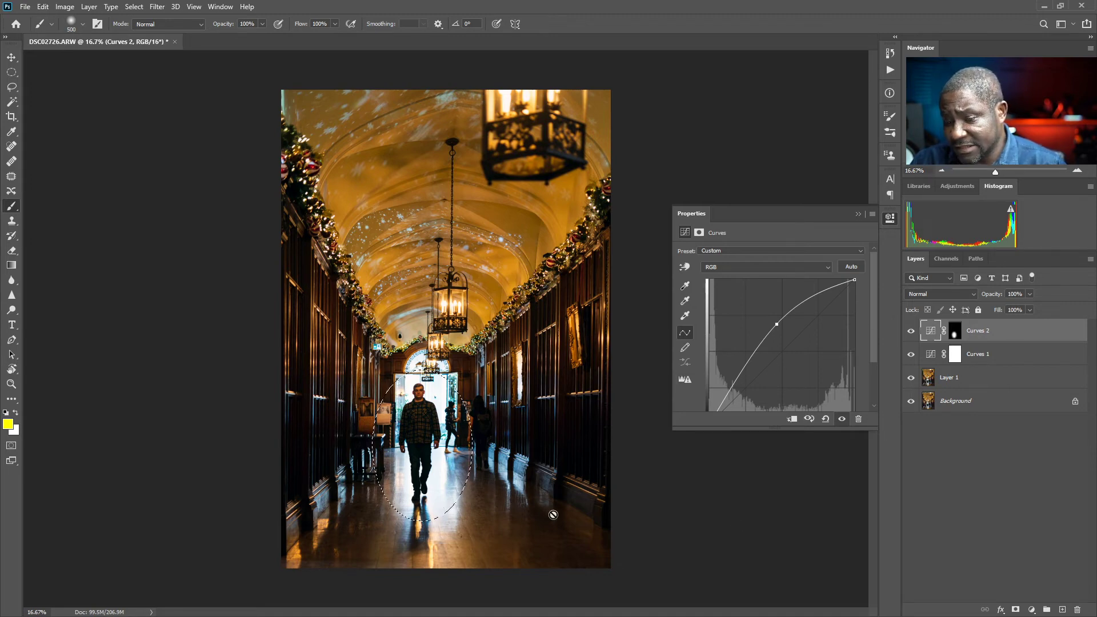
Lower the Curves 2 layer's opacity to 77%.
click(1029, 294)
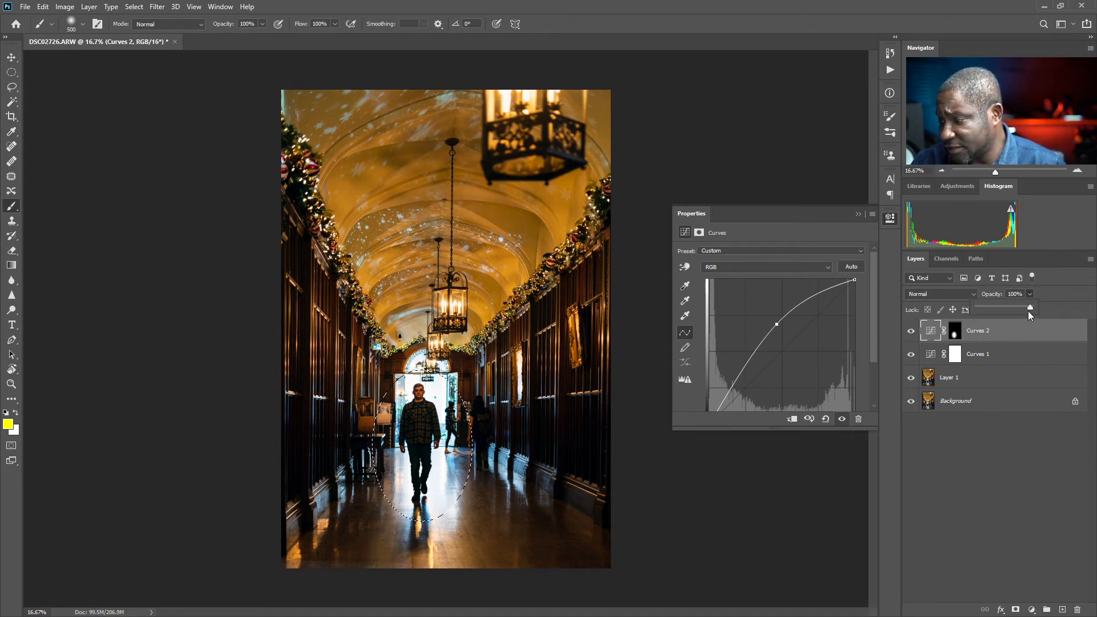
mouse_move(1030, 308)
mouse_down()
mouse_move(997, 307)
mouse_move(1017, 309)
mouse_up()
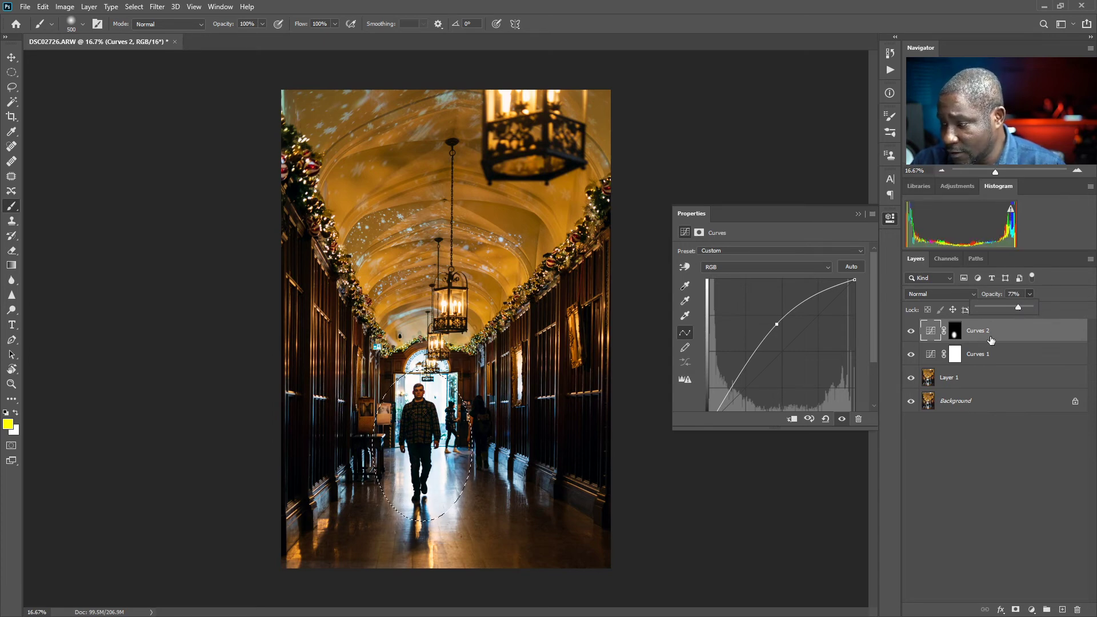
click(1028, 294)
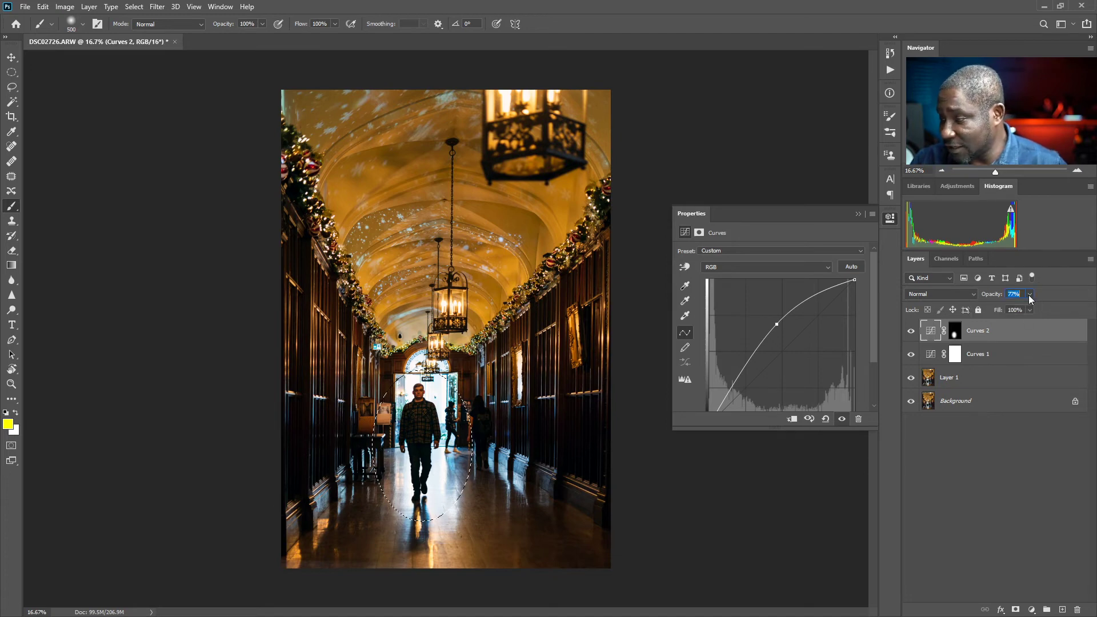
click(251, 155)
Try an extra point on the lower part of the Curves 2 curve, remove it, and clear the elliptical selection.
click(749, 364)
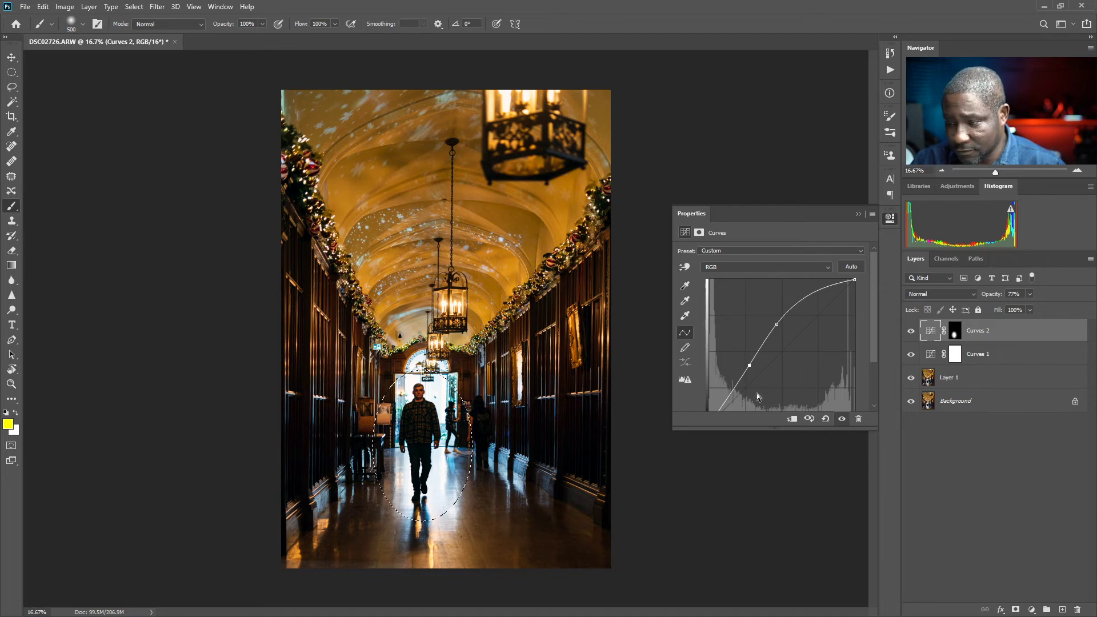
key(Delete)
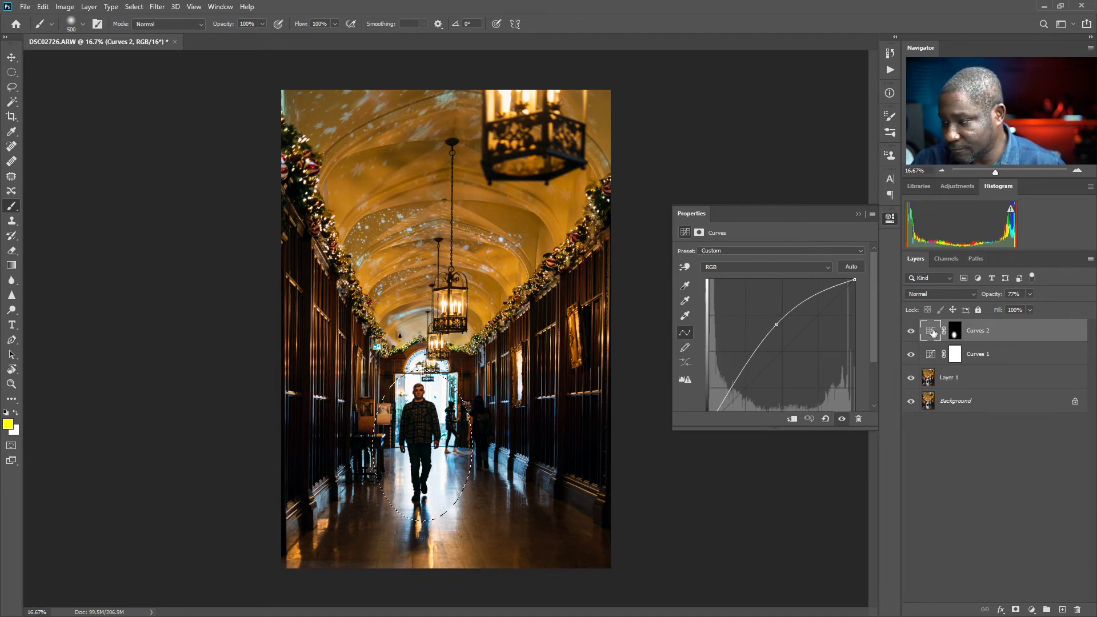
click(893, 222)
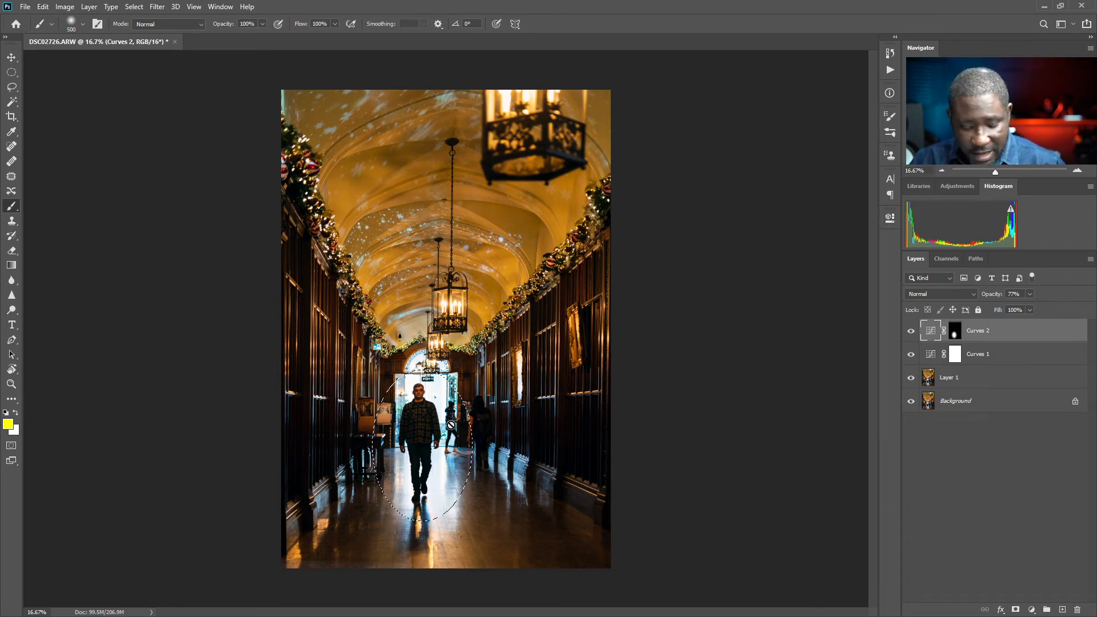
key(ctrl+d)
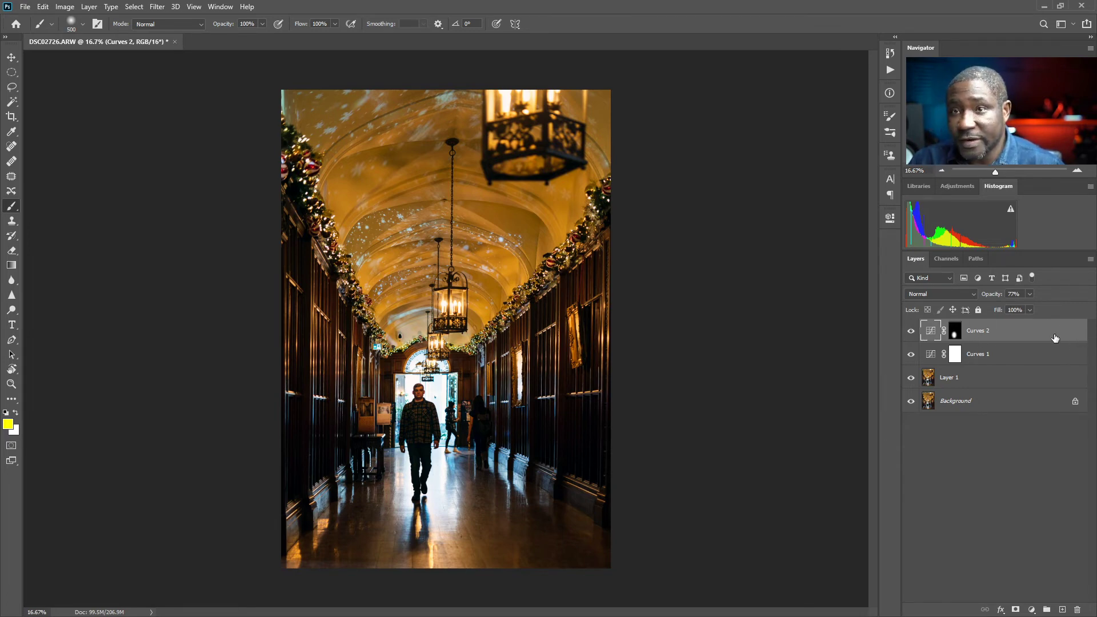
In the Curves 2 blending options, split the Underlying Layer highlight slider of Blend If to 87 / 171.
key(space)
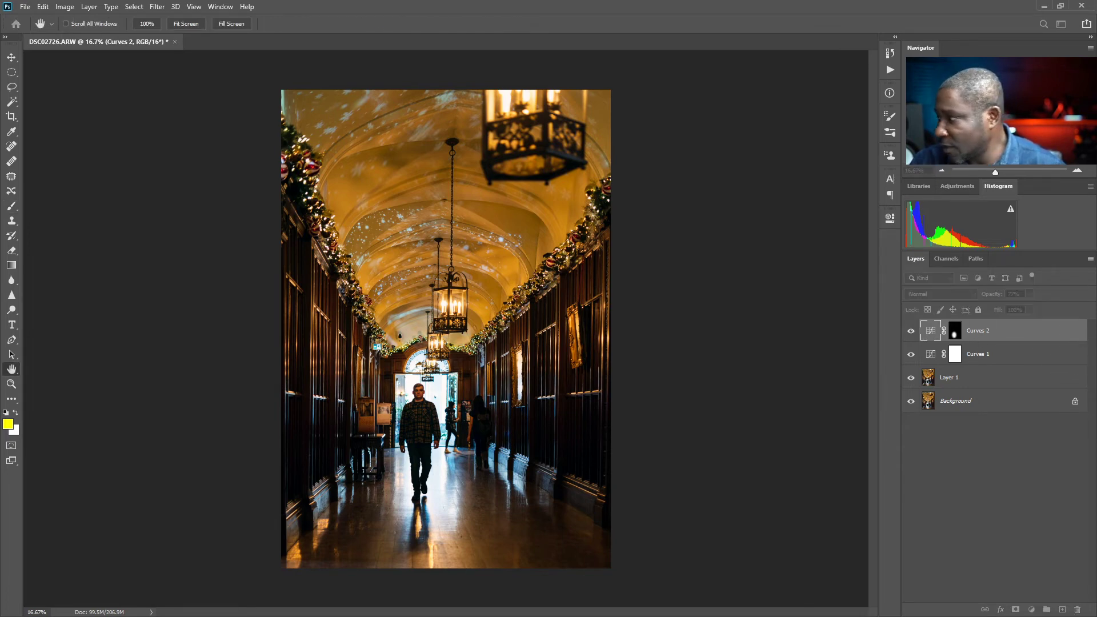
double_click(1017, 330)
drag(813, 164, 614, 17)
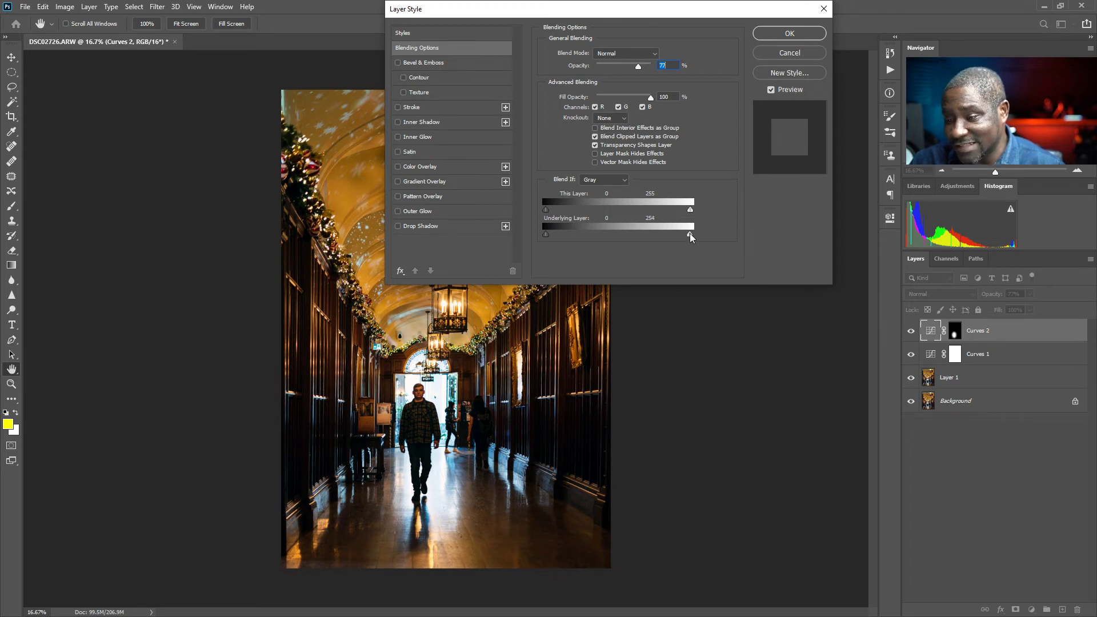
drag(690, 235, 596, 245)
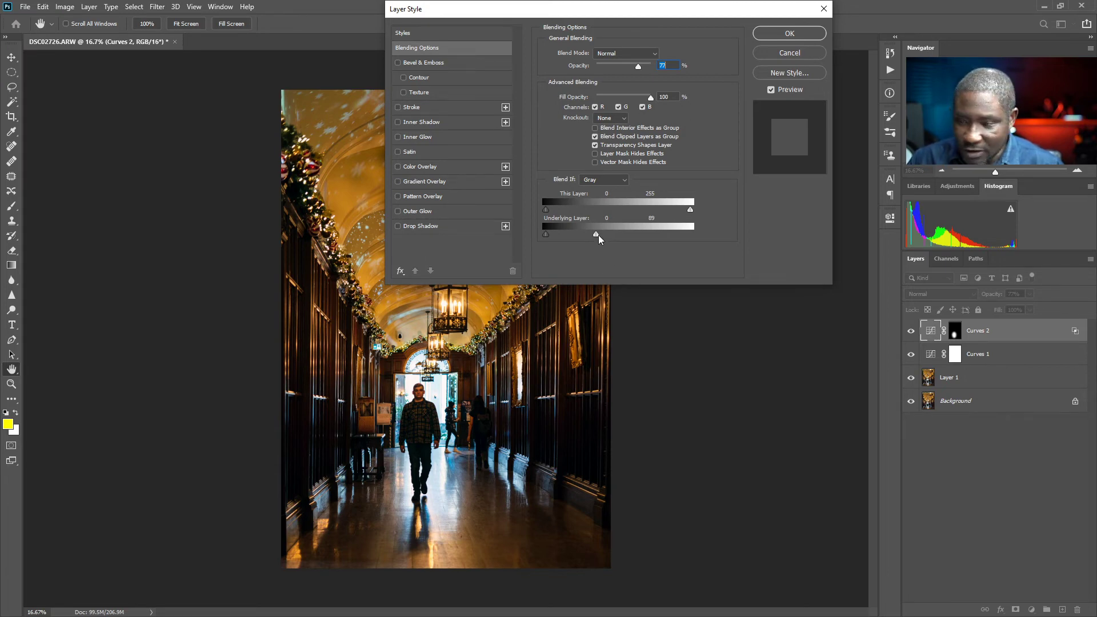
mouse_move(596, 234)
alt+mouse_down()
mouse_move(638, 246)
mouse_move(605, 241)
alt+mouse_up()
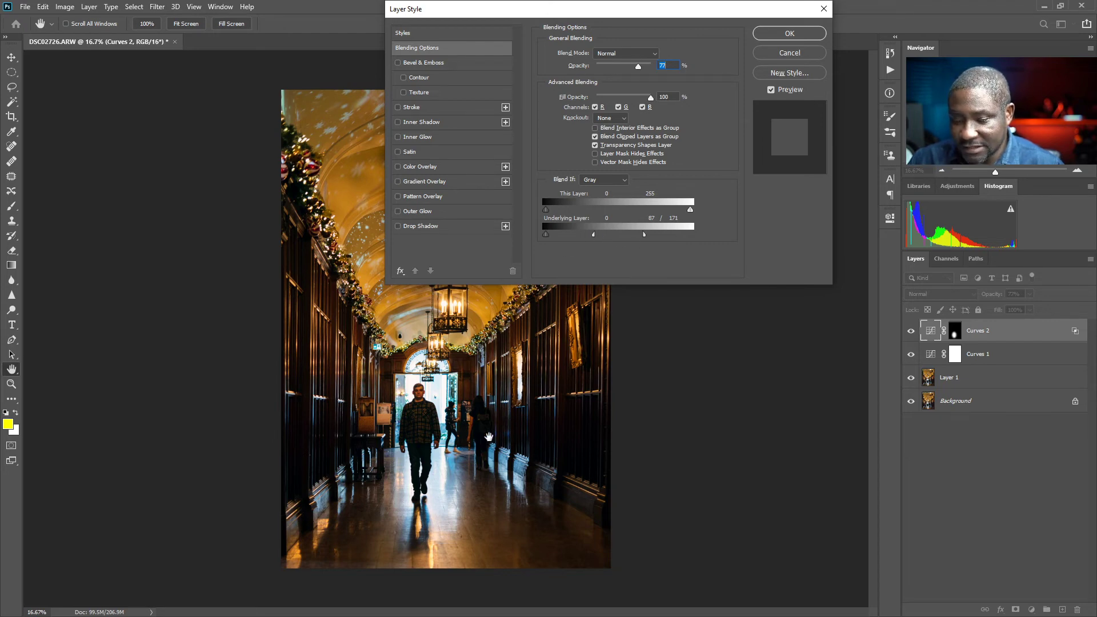
Compare the image with the Curves 2 blending preview off and on, and apply the layer style.
click(772, 92)
click(772, 91)
click(774, 92)
click(774, 91)
click(775, 94)
click(775, 94)
click(775, 93)
click(774, 94)
click(775, 94)
click(775, 94)
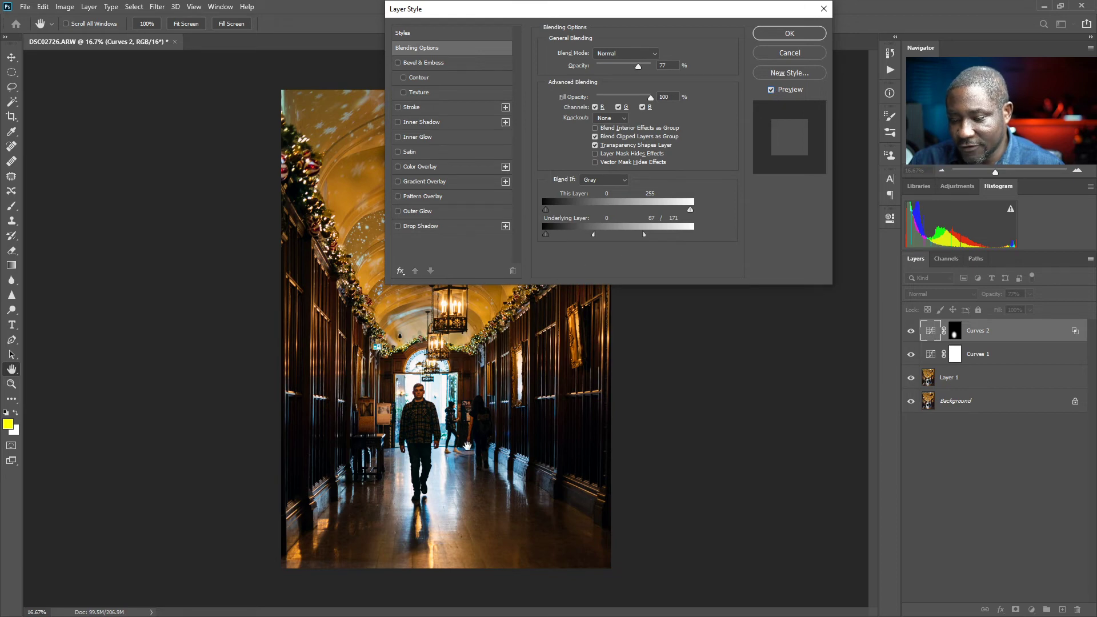
click(798, 38)
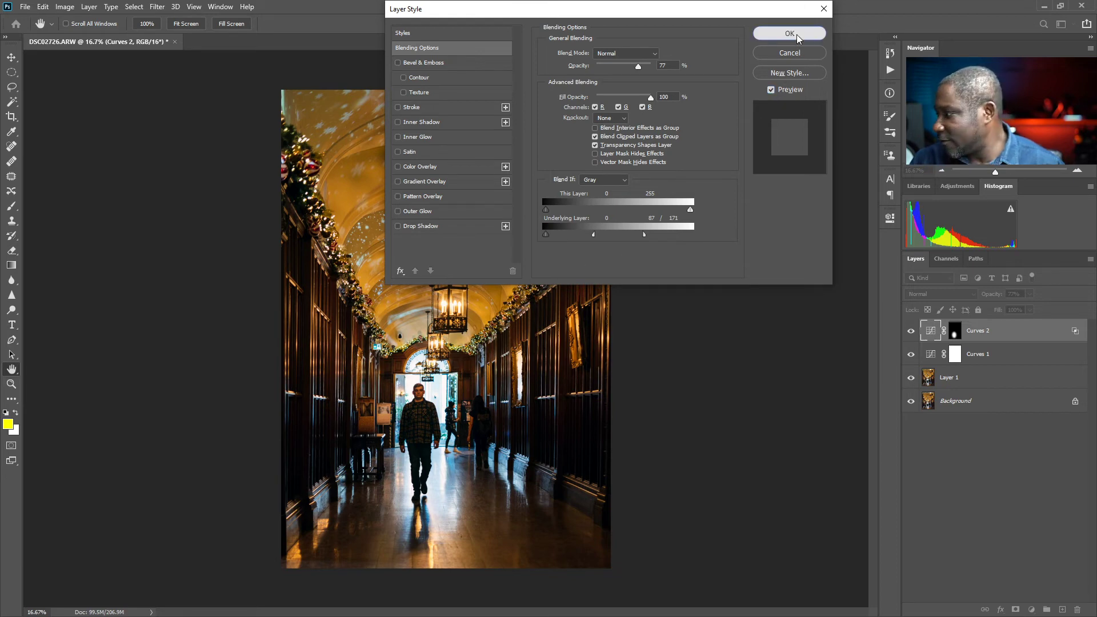
Stamp all visible layers into a new layer on top and open it in the Camera Raw Filter.
key(b)
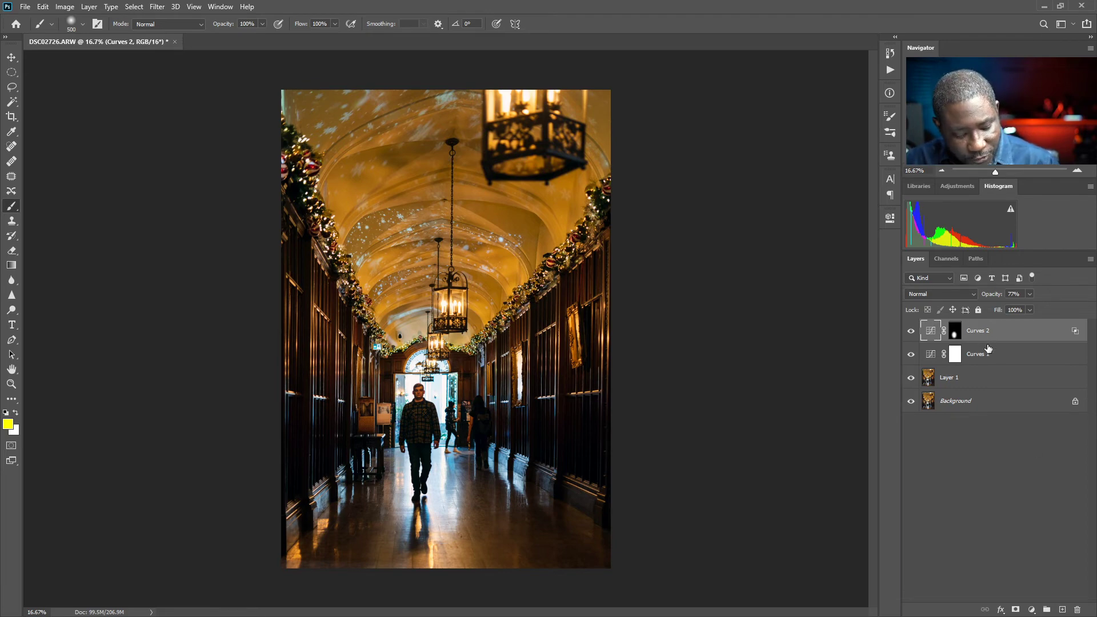
drag(988, 349, 987, 341)
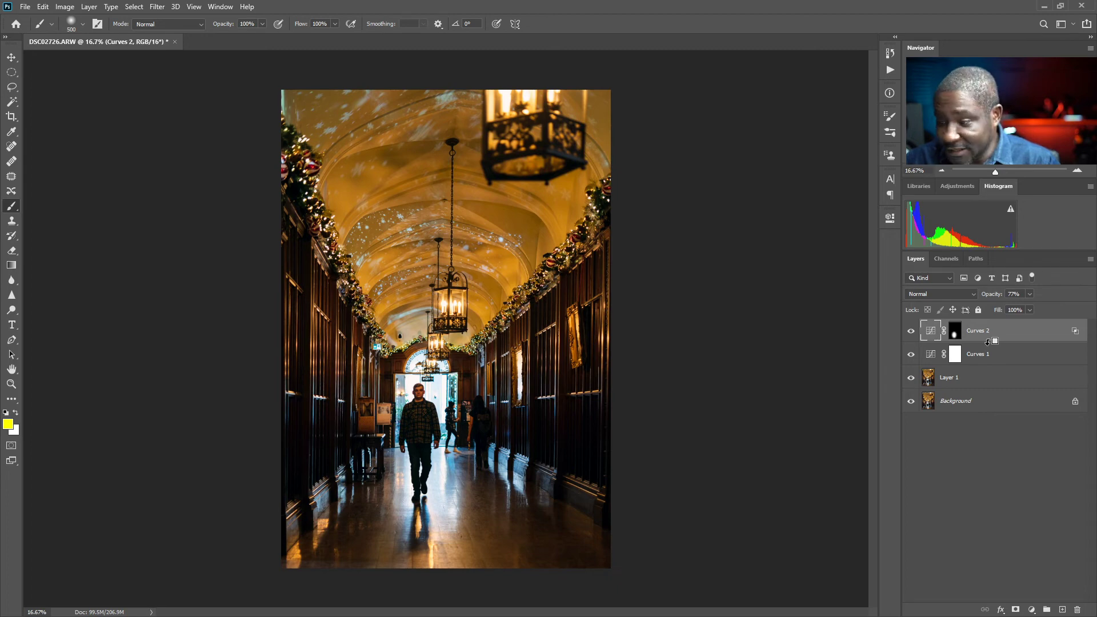
key(ctrl+shift+alt+e)
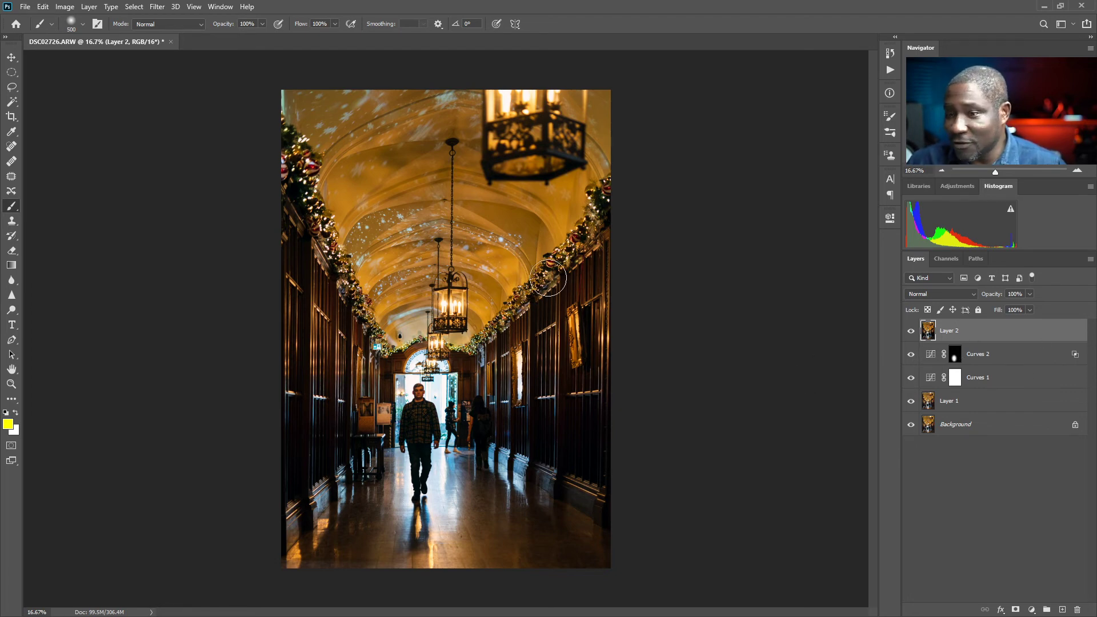
click(154, 8)
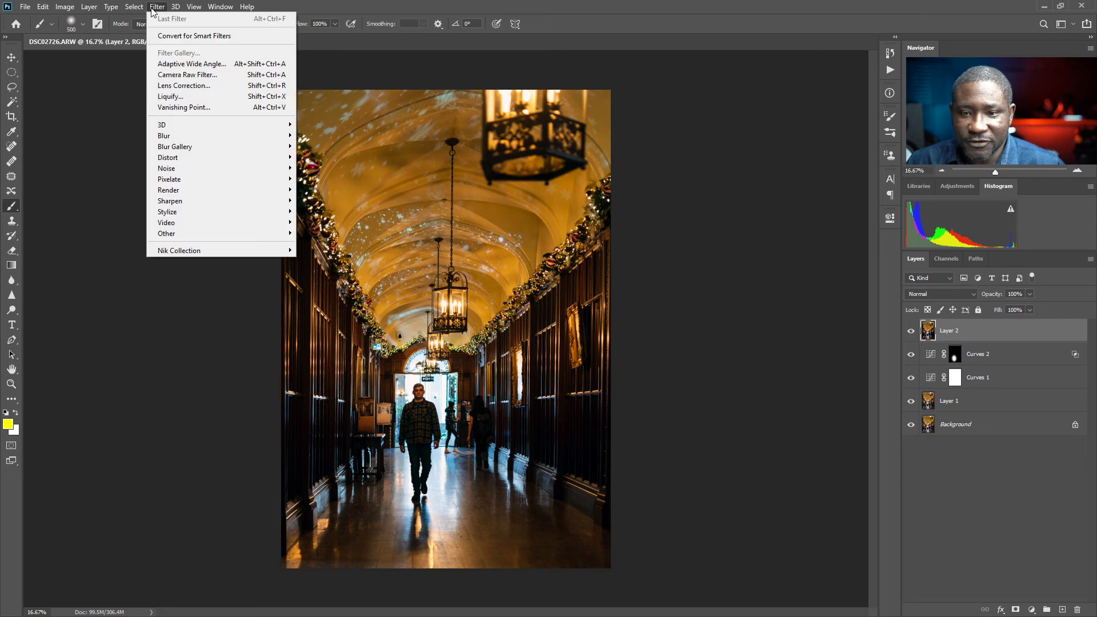
click(203, 76)
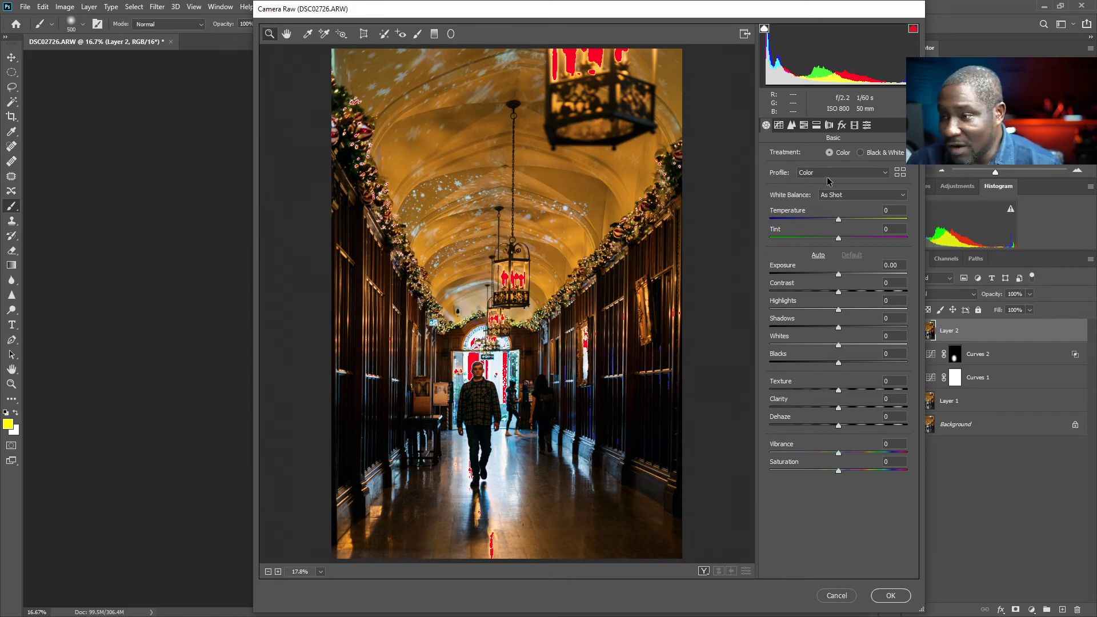
In the Camera Raw calibration settings, set the Green Primary hue to -45 and the Red Primary hue to -55.
click(855, 125)
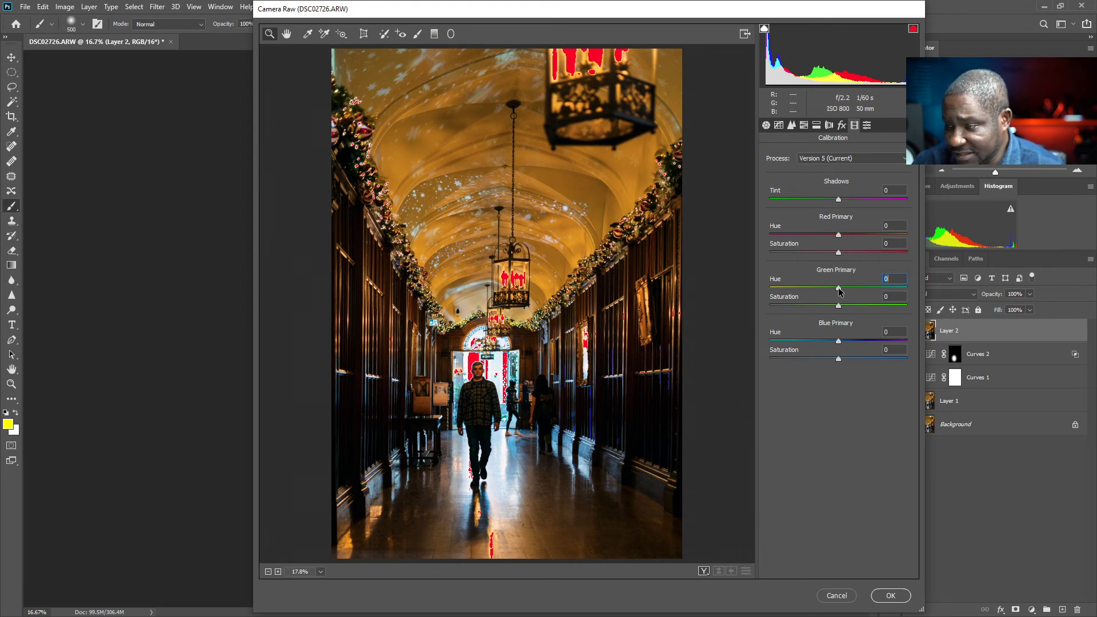
drag(839, 289, 816, 289)
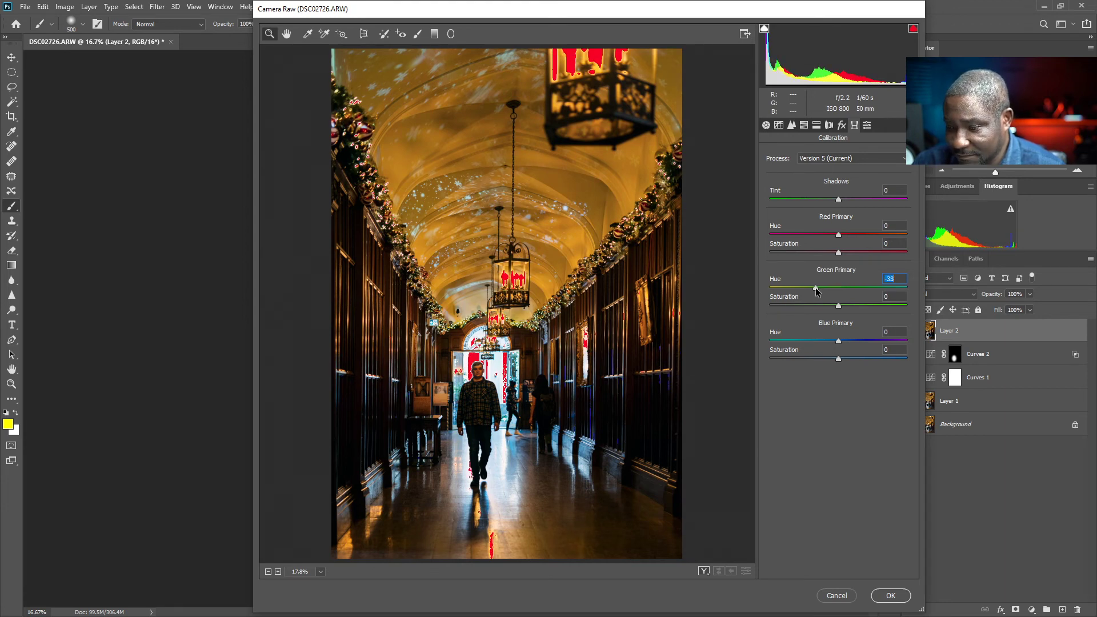
drag(822, 292, 807, 289)
drag(838, 236, 802, 253)
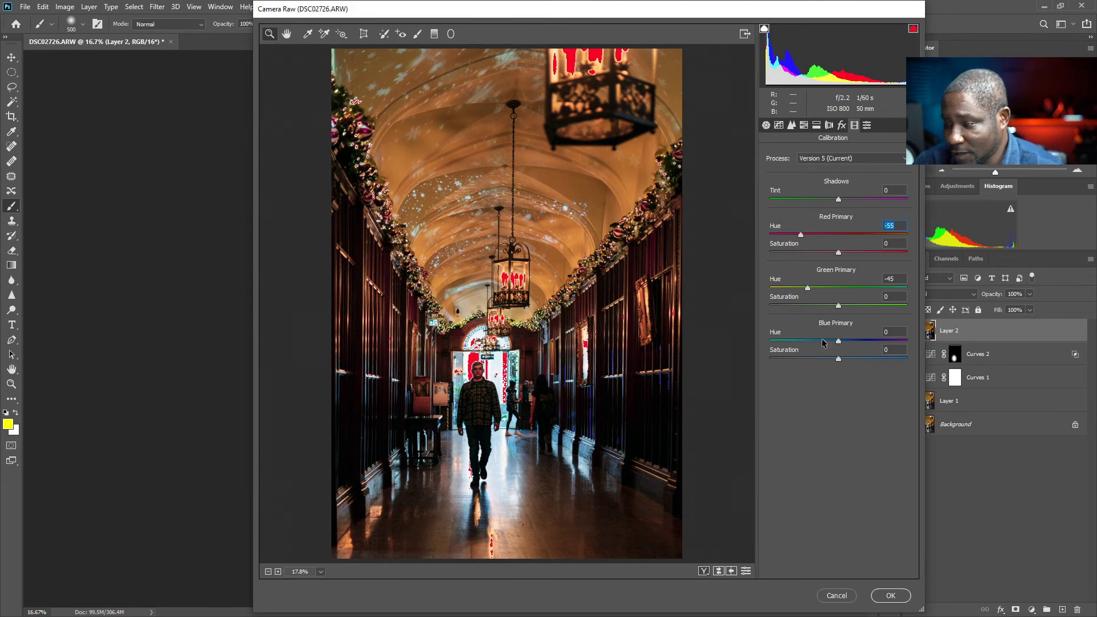
Reset the Green Primary hue and retune it to -19 with saturation +6, and set the Blue Primary hue to +18.
double_click(807, 287)
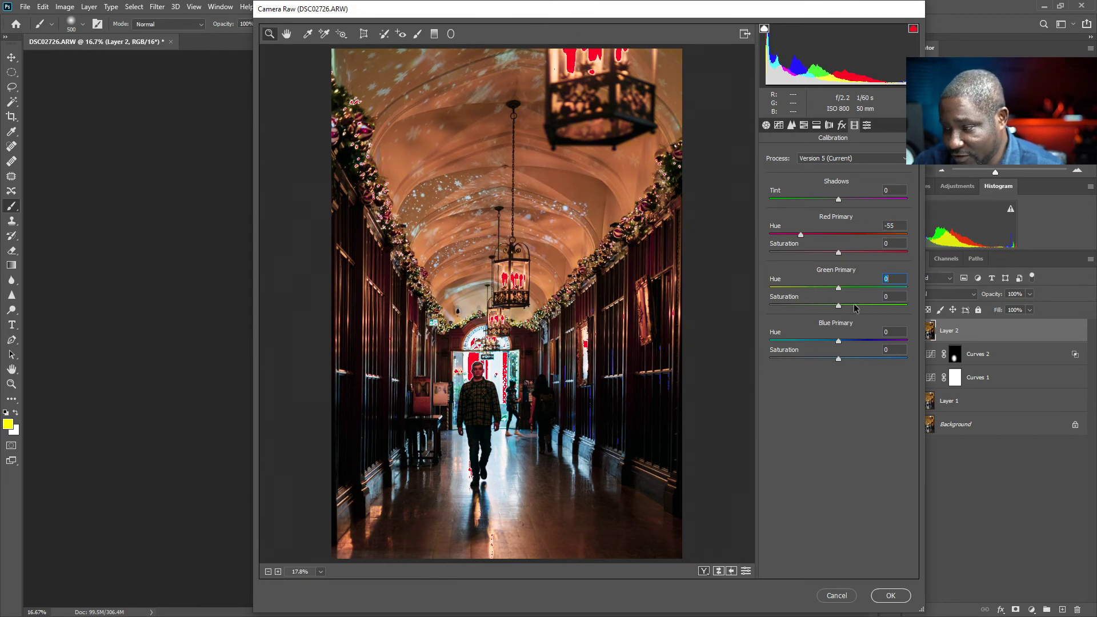
mouse_move(839, 343)
mouse_down()
mouse_move(825, 350)
mouse_move(852, 357)
mouse_up()
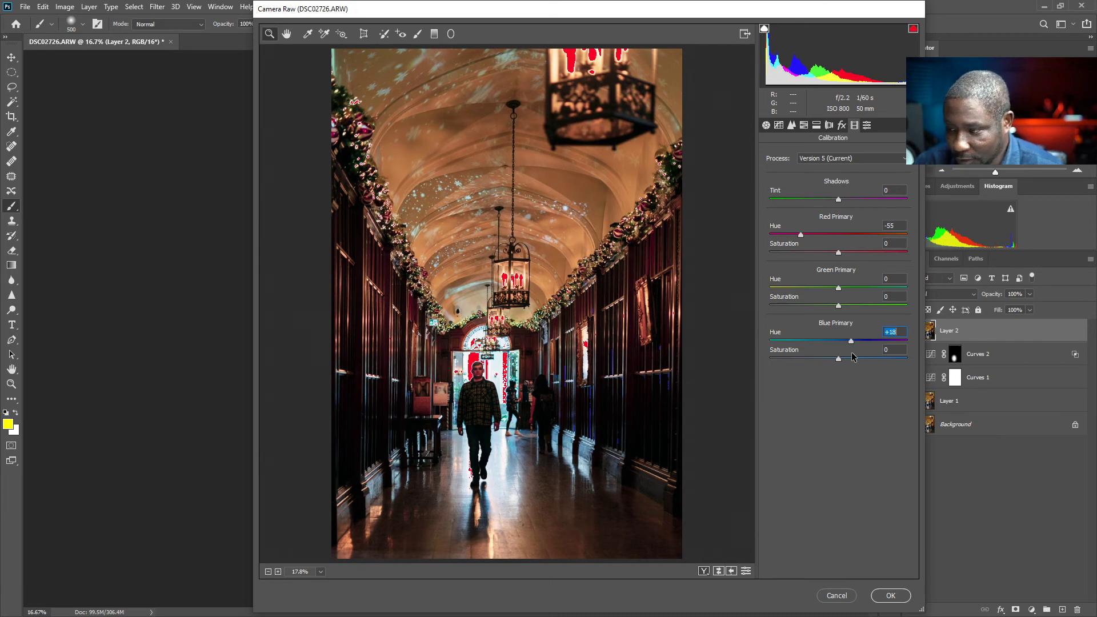
mouse_move(838, 288)
mouse_down()
mouse_move(866, 297)
mouse_move(809, 302)
mouse_move(866, 314)
mouse_move(784, 313)
mouse_move(866, 311)
mouse_move(817, 311)
mouse_move(857, 322)
mouse_move(824, 293)
mouse_up()
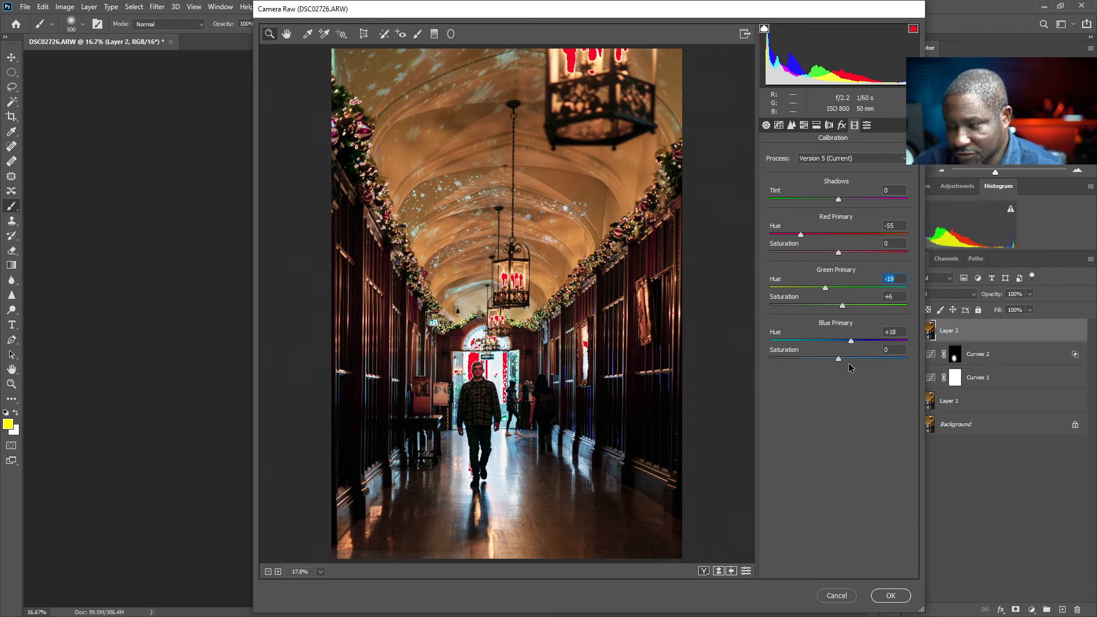
Set the Blue Primary saturation to -5 and the Red Primary saturation to -3, and apply the Camera Raw Filter.
mouse_move(838, 360)
mouse_down()
mouse_move(801, 358)
mouse_move(832, 361)
mouse_up()
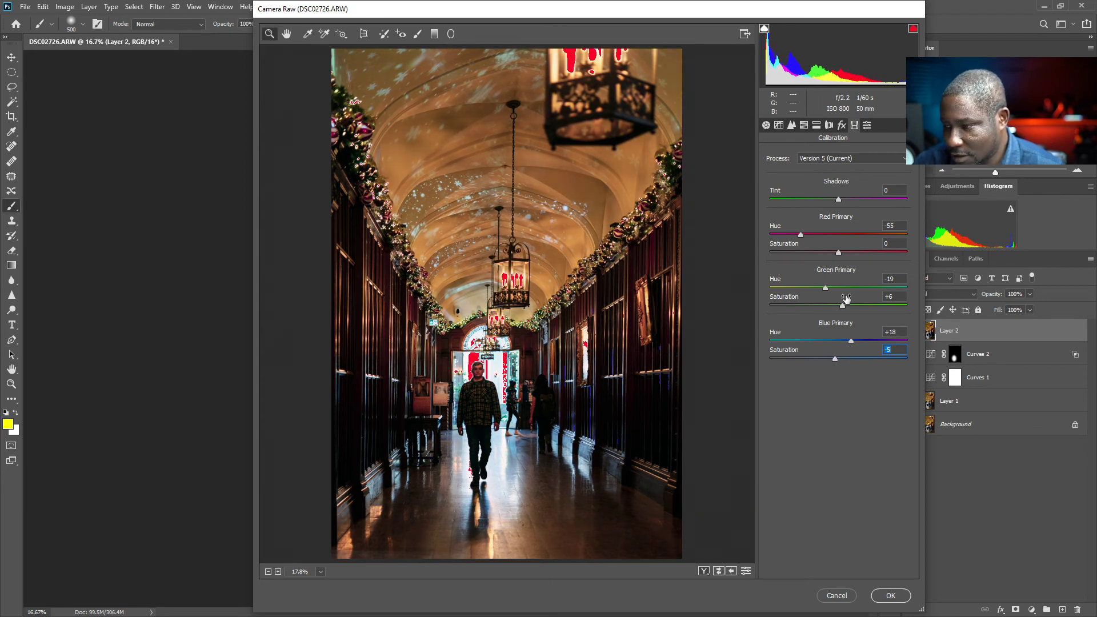
drag(838, 254, 835, 256)
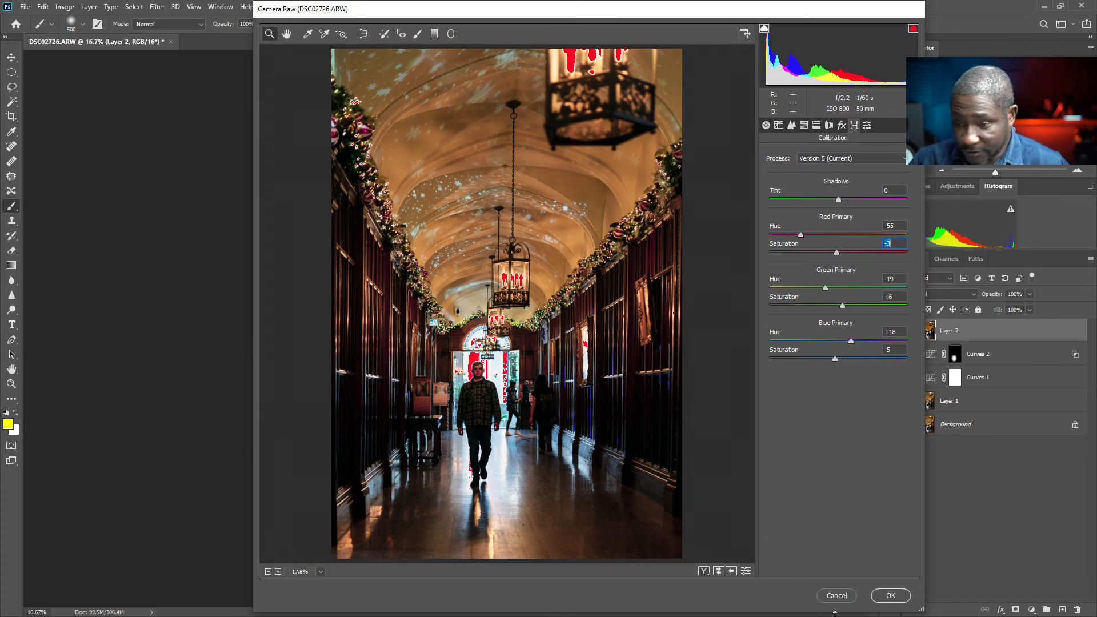
click(897, 598)
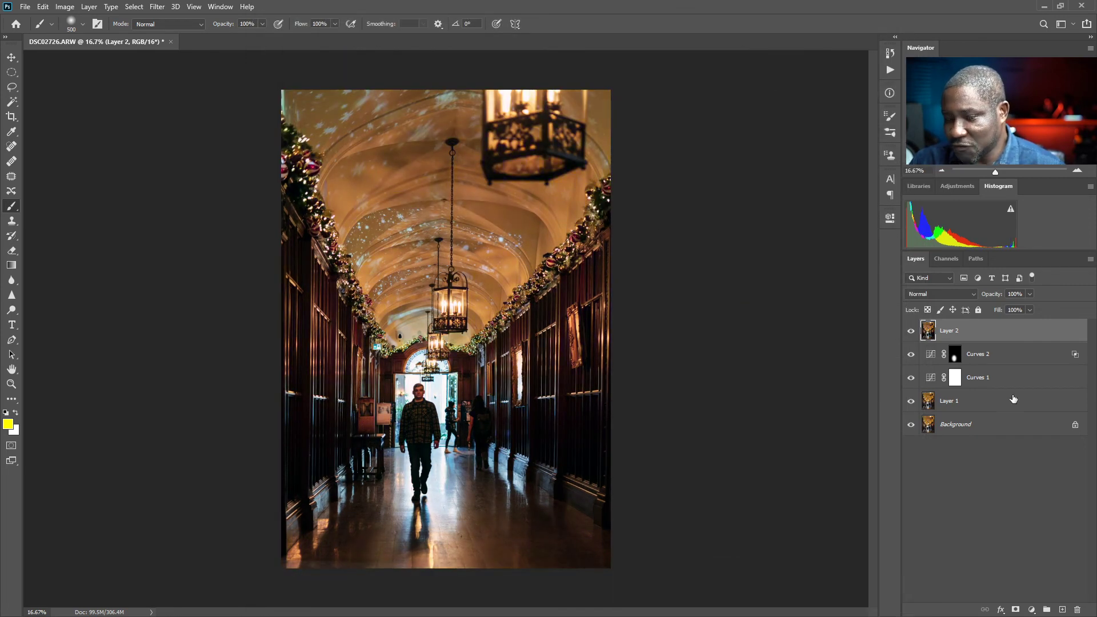
Toggle Layer 2's visibility repeatedly to compare the hallway's colours with and without the calibration changes.
click(912, 333)
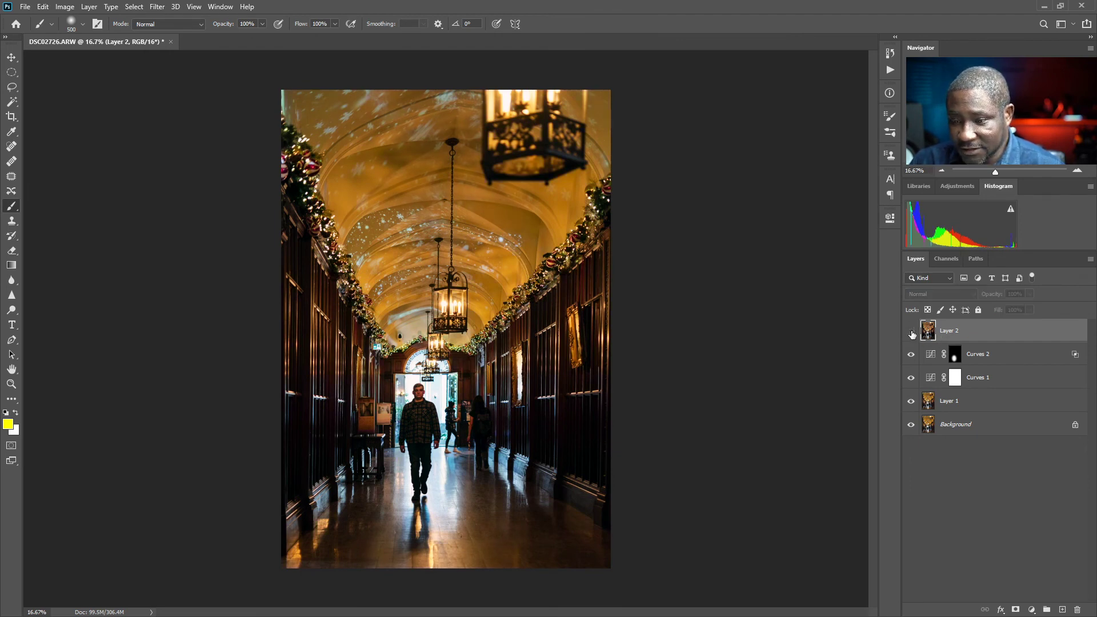
click(912, 333)
click(912, 334)
click(911, 333)
click(912, 333)
click(912, 333)
click(911, 333)
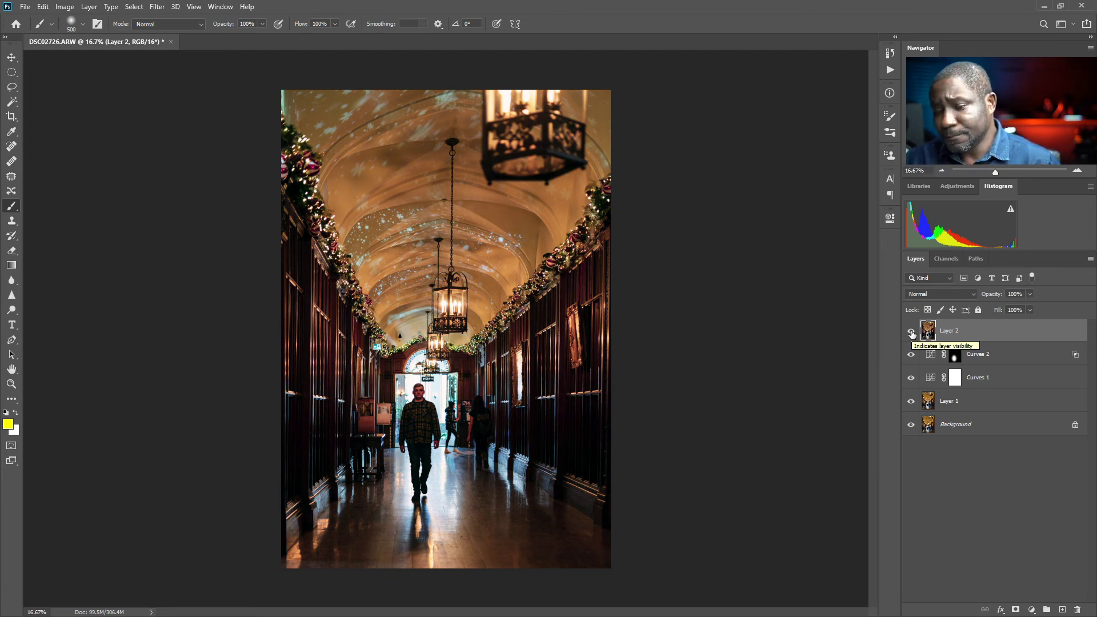
click(912, 333)
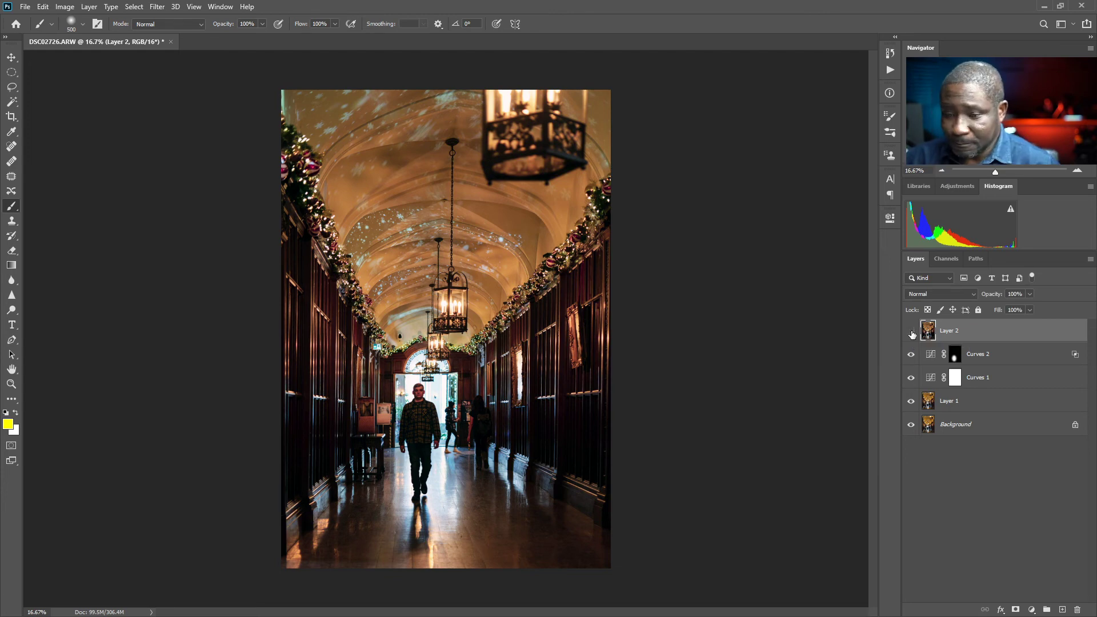
click(912, 333)
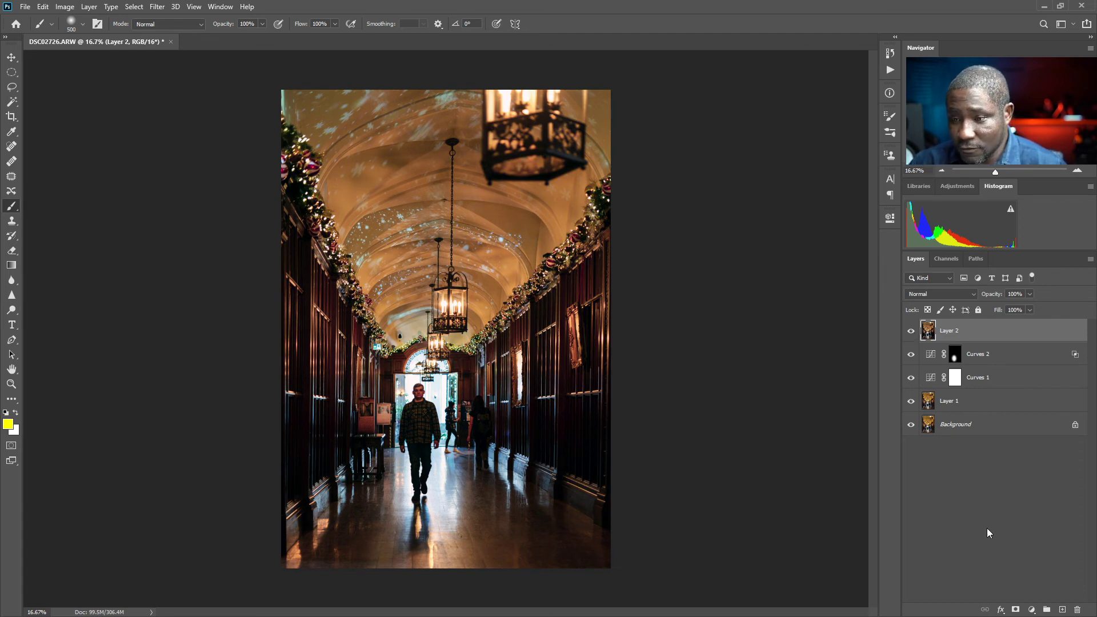
Switch between showing only the Background layer and all layers to compare the original with the full edit.
alt+click(910, 426)
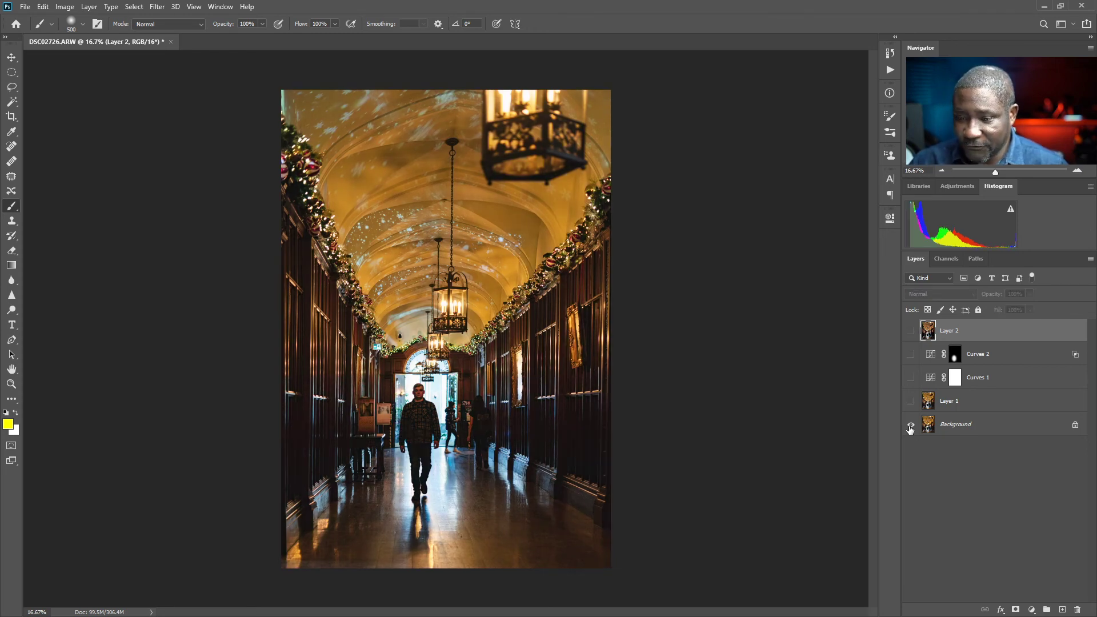
alt+click(911, 426)
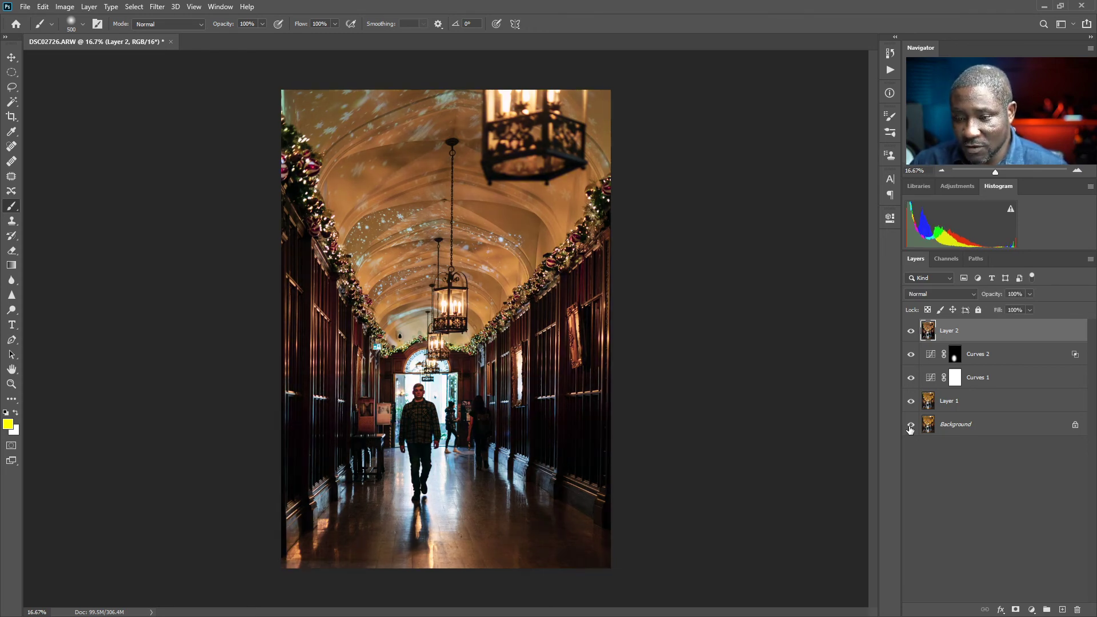
alt+click(910, 425)
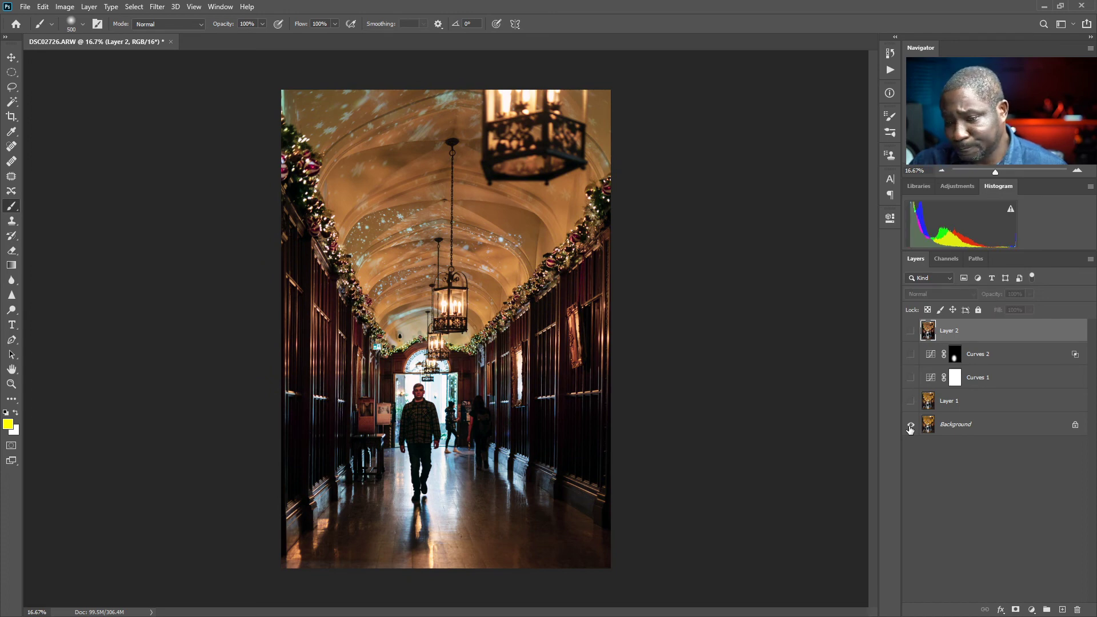
alt+click(911, 426)
alt+click(911, 425)
alt+click(911, 425)
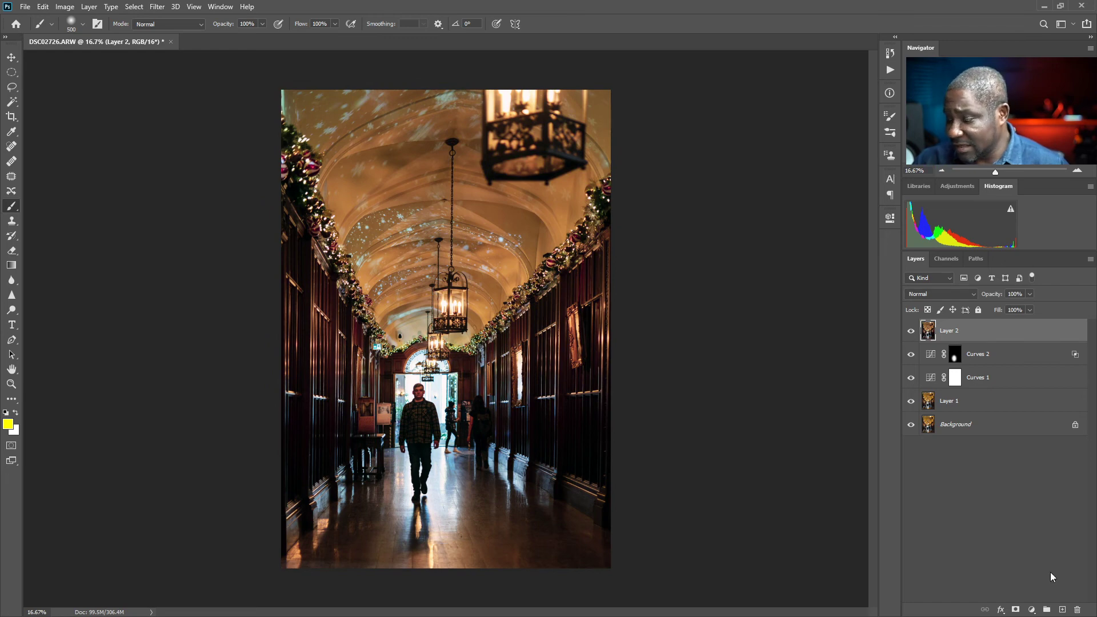
Add a Curves adjustment layer above Layer 2 and shape a contrast curve through input 55, output 47 and input 117, output 121.
click(1033, 610)
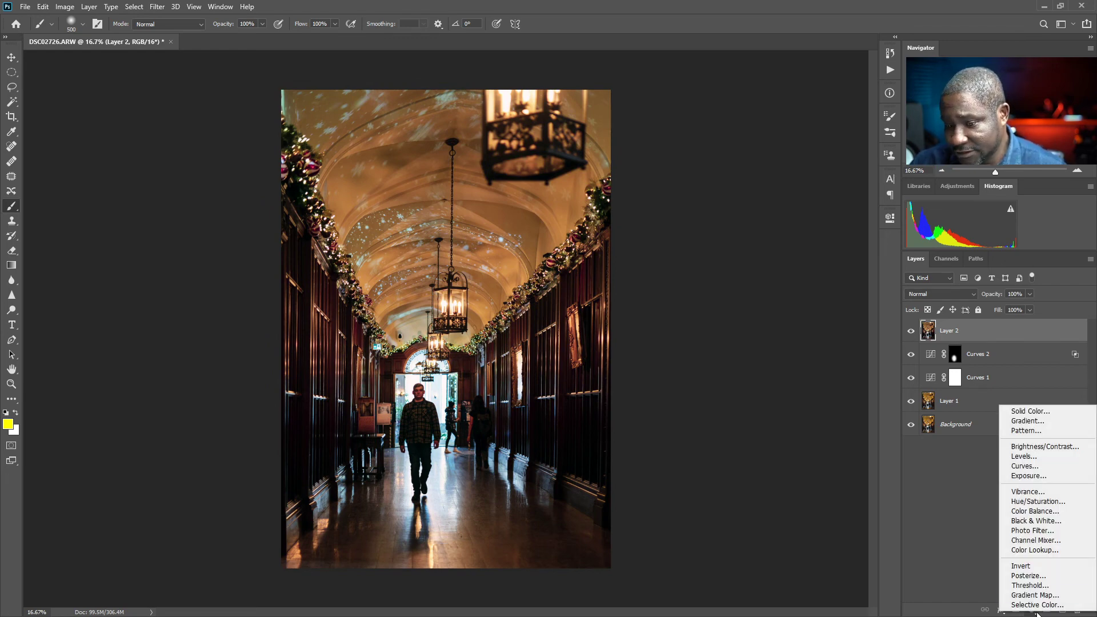
click(1036, 466)
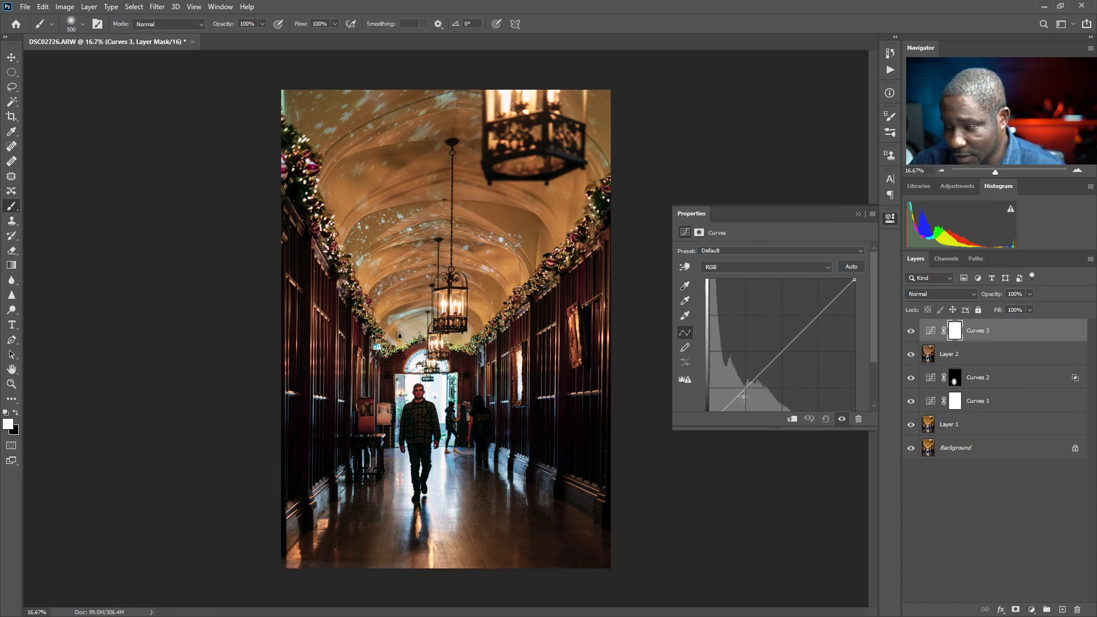
scroll(873, 367, down, 2)
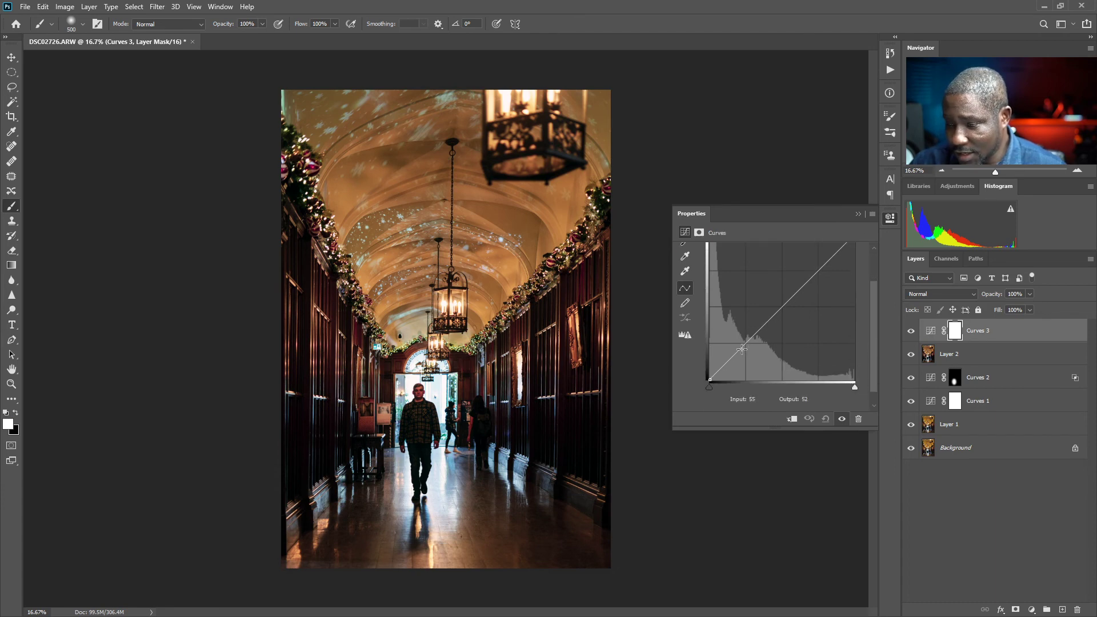
drag(741, 352, 741, 355)
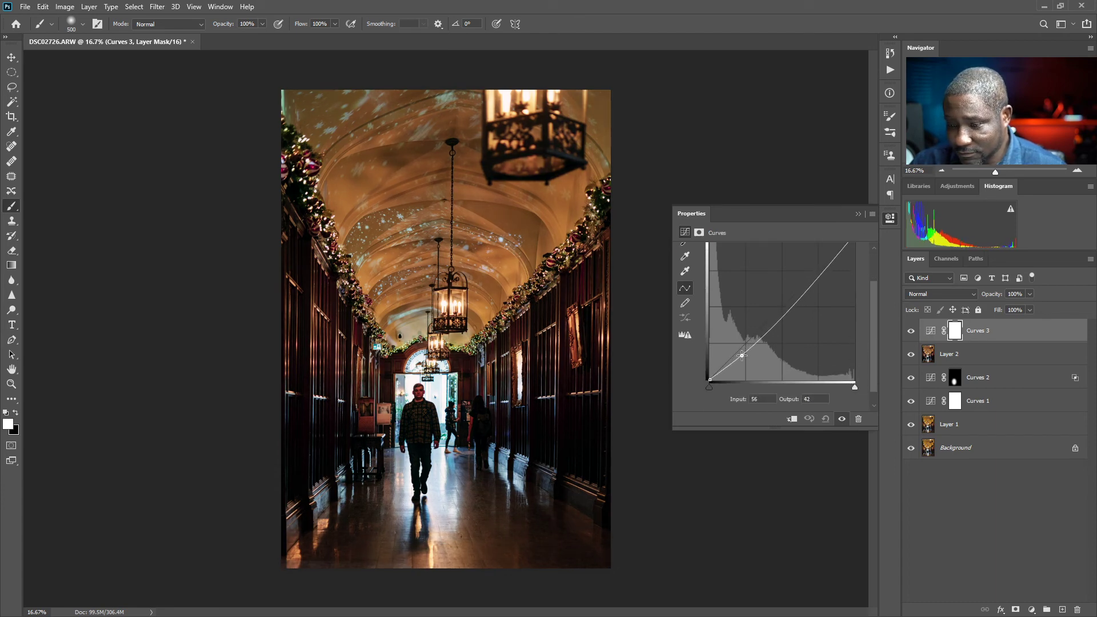
drag(775, 319, 776, 311)
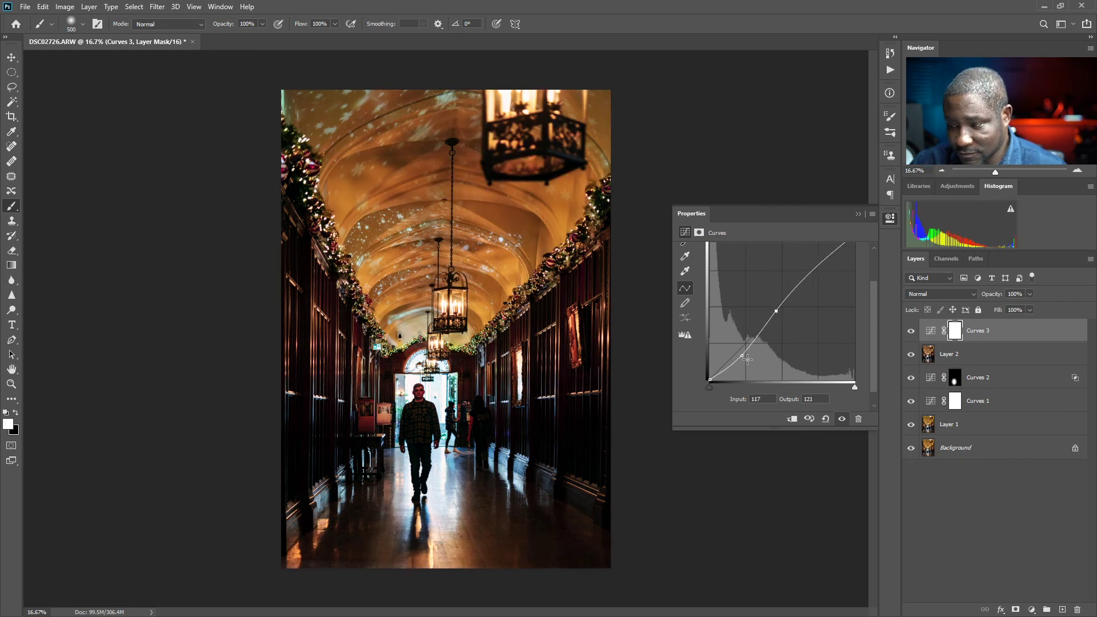
drag(742, 355, 741, 355)
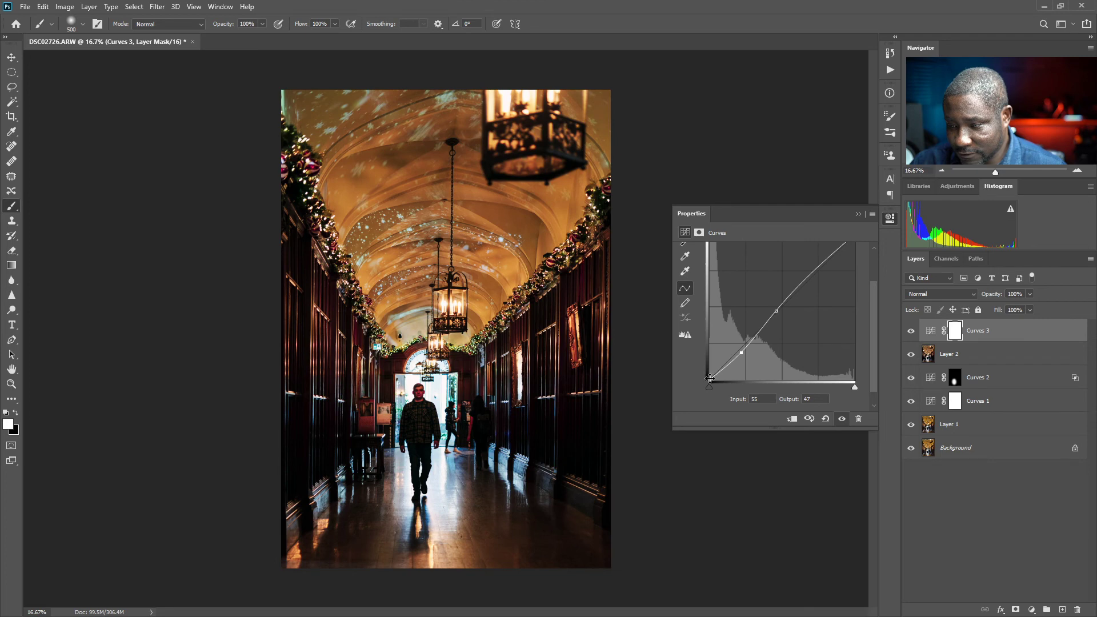
Raise the curve's black point to output 10, add a highlight point at input 191, output 200, and lower the white point slightly.
drag(710, 379, 697, 373)
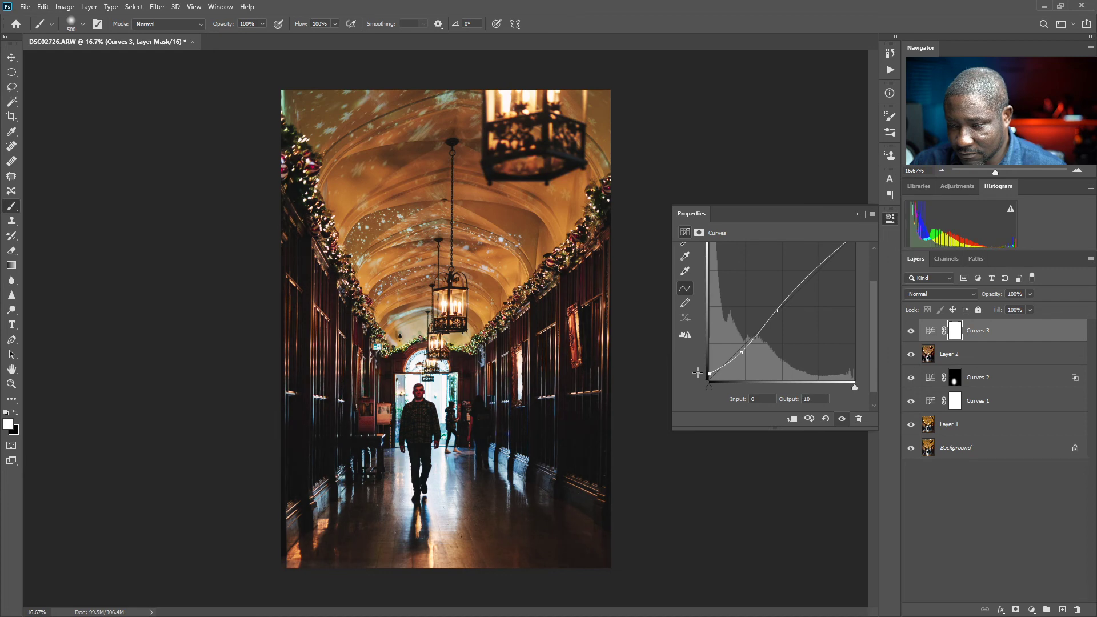
click(820, 267)
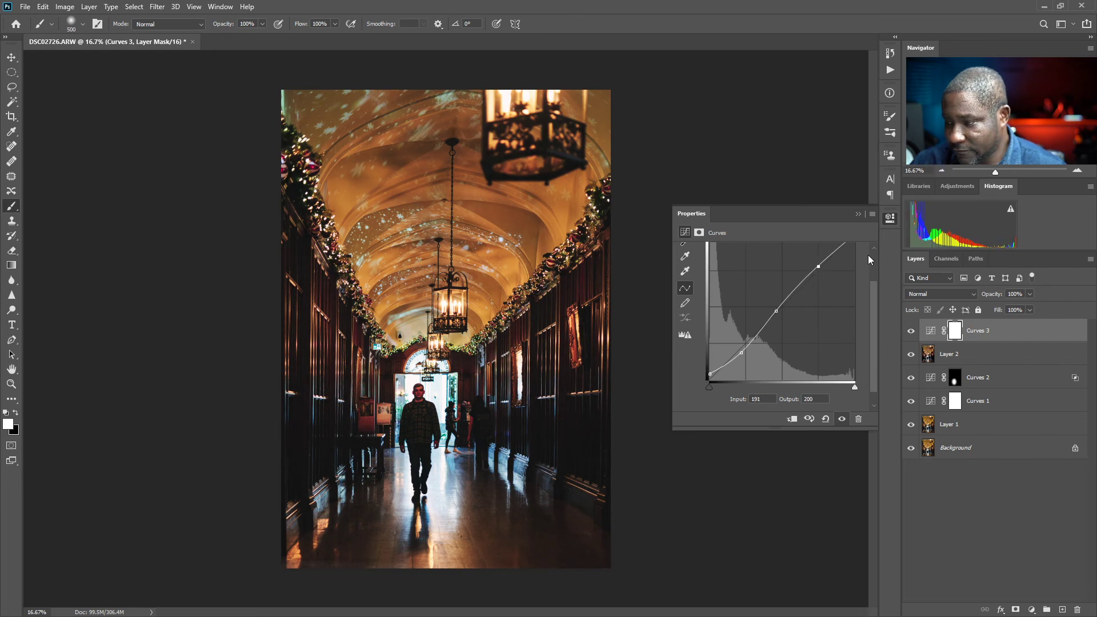
drag(873, 301, 864, 268)
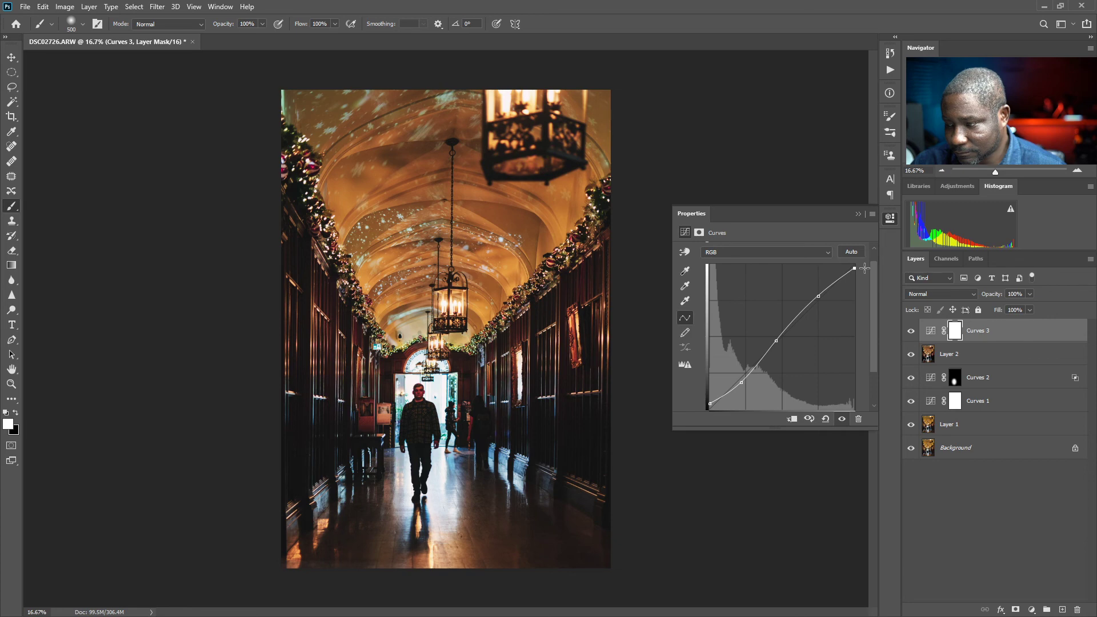
Toggle the Curves 3 layer's visibility repeatedly to compare the contrast with and without it, and collapse the curve's properties.
click(912, 333)
click(912, 334)
click(912, 333)
click(912, 333)
click(912, 333)
click(912, 334)
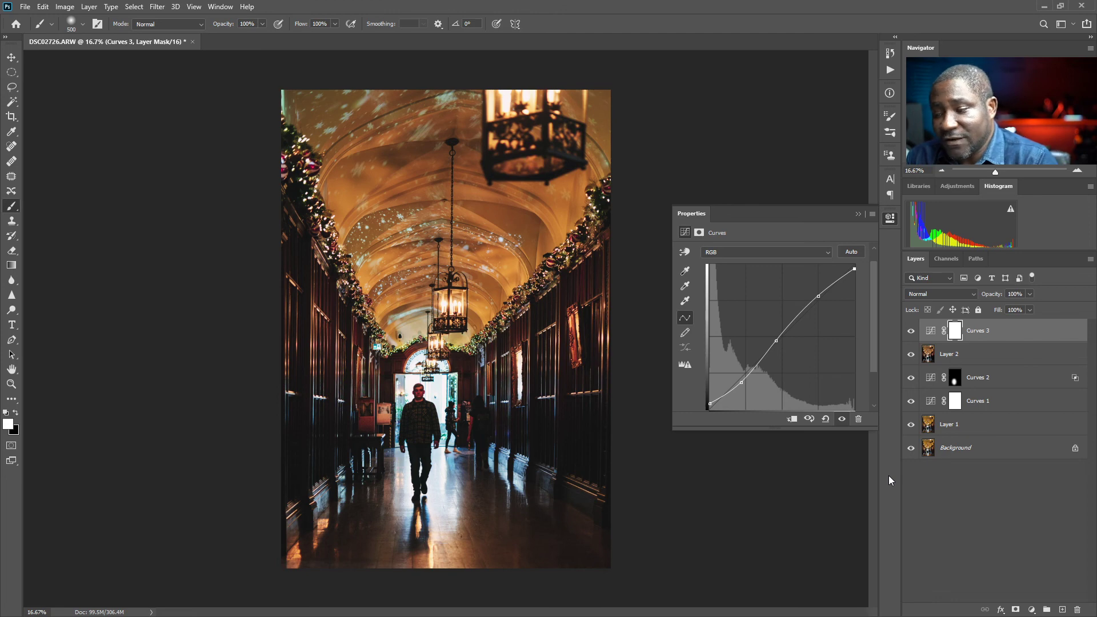
click(890, 218)
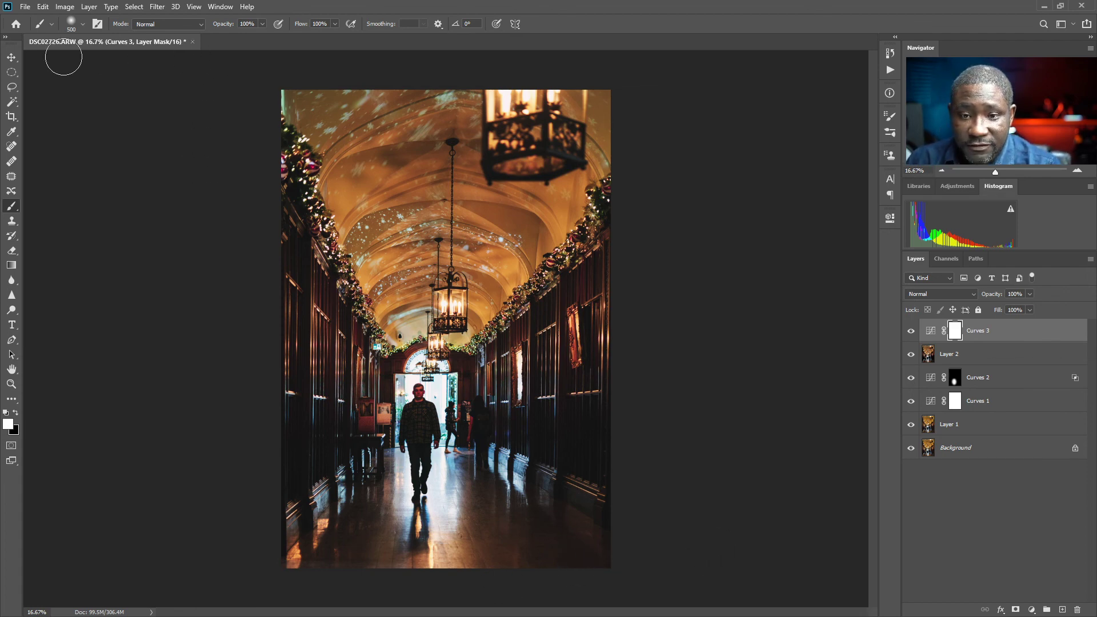
Close the document with its changes saved as DSC02726-Edit.tif, and switch back to Lightroom Classic.
click(192, 41)
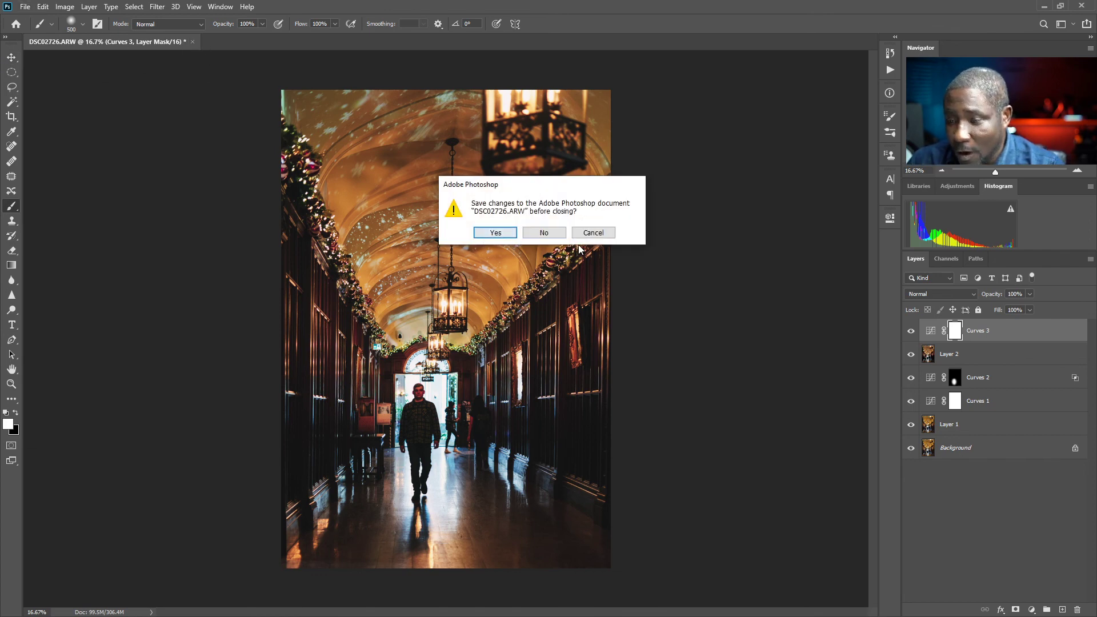
click(495, 233)
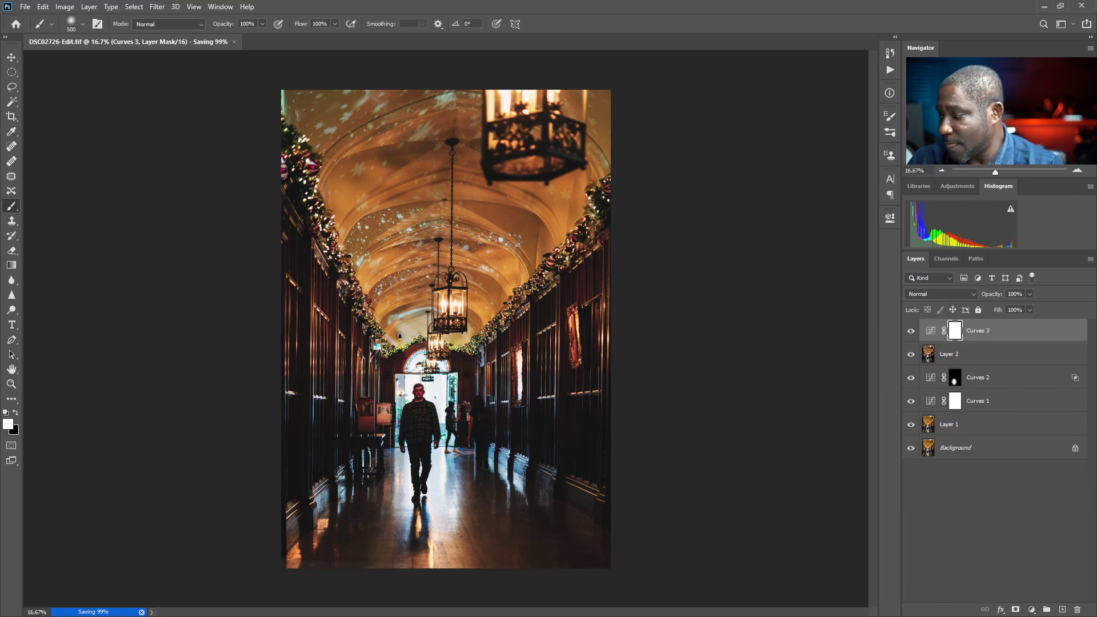
key(ctrl+w)
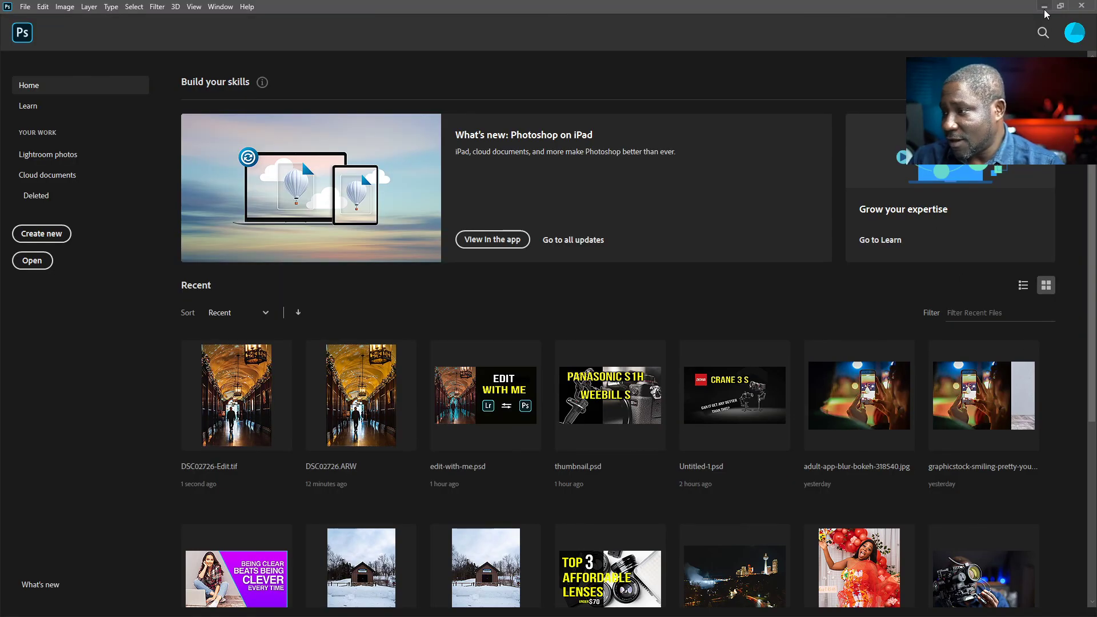
click(1044, 7)
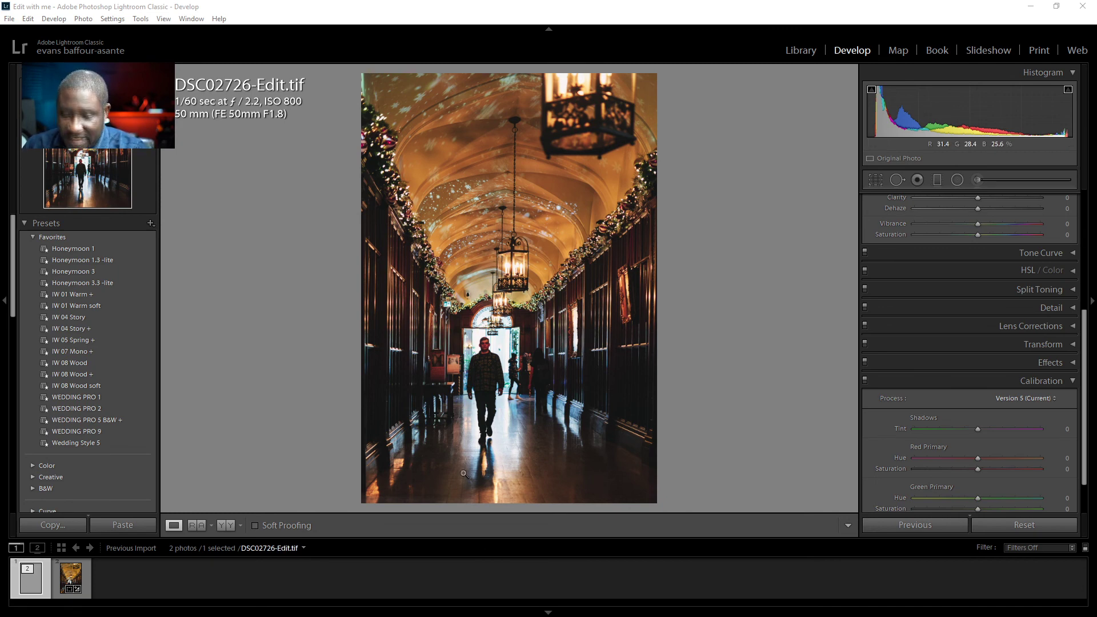
Alternate between DSC02726-Edit.tif and DSC02726.ARW to compare the Photoshop result with the Lightroom-only edit.
click(76, 578)
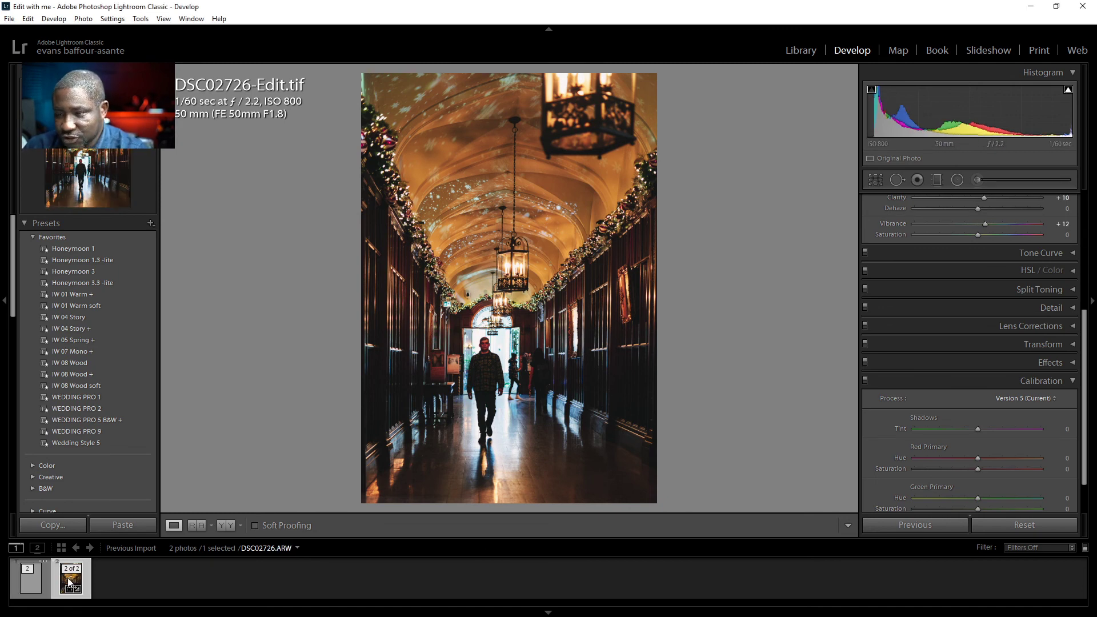
click(31, 580)
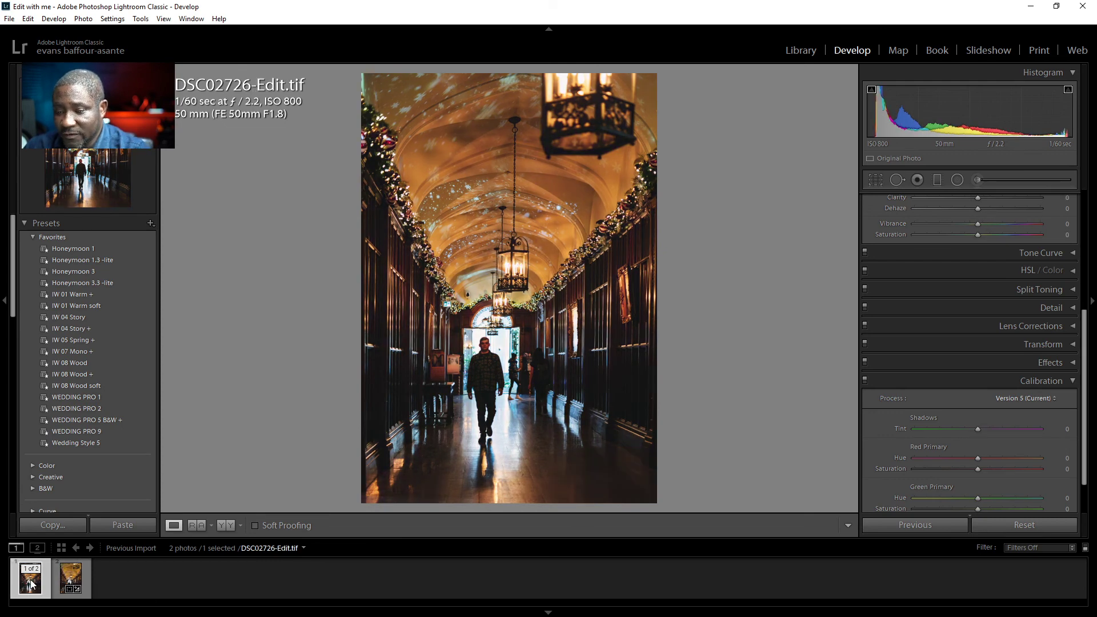
click(75, 581)
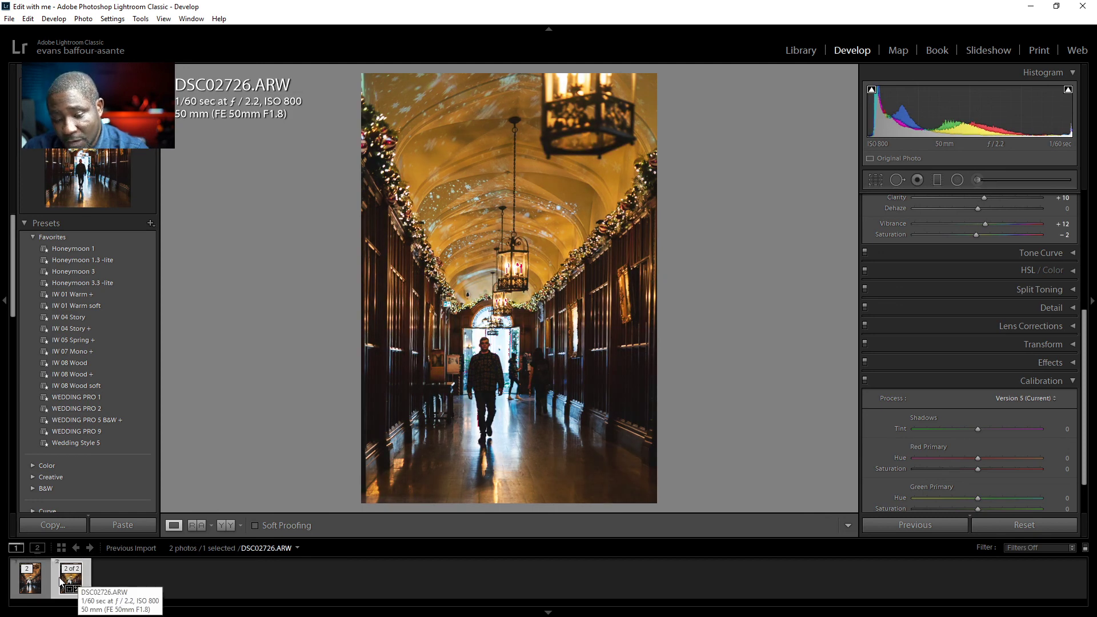
click(28, 583)
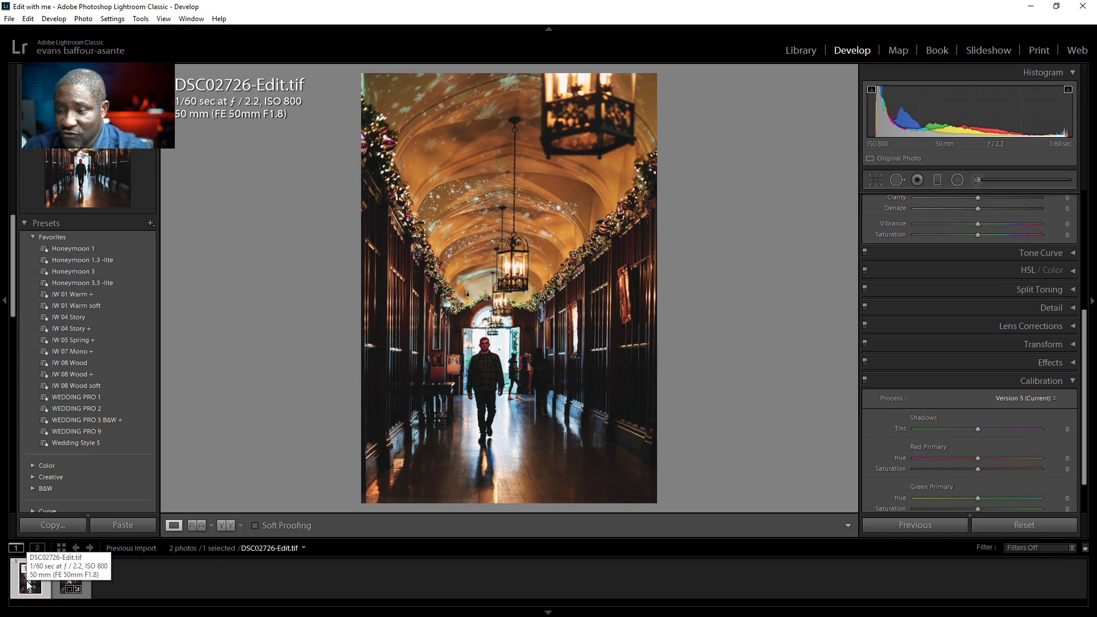
click(76, 583)
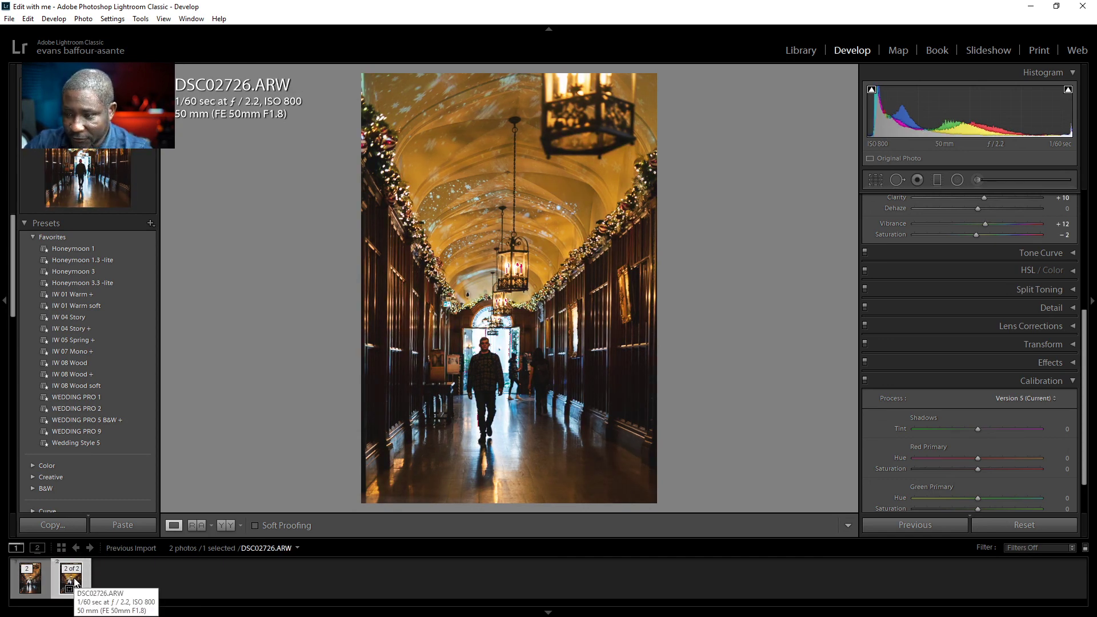
Show the unedited Before view of DSC02726.ARW and compare it with the finished DSC02726-Edit.tif.
key(backslash)
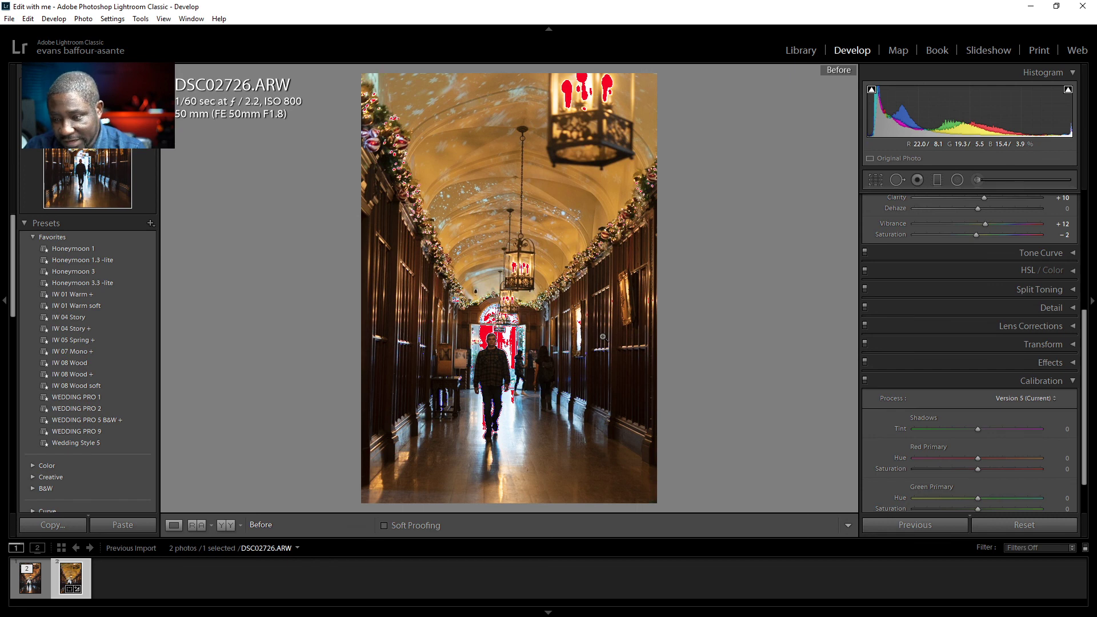
click(24, 584)
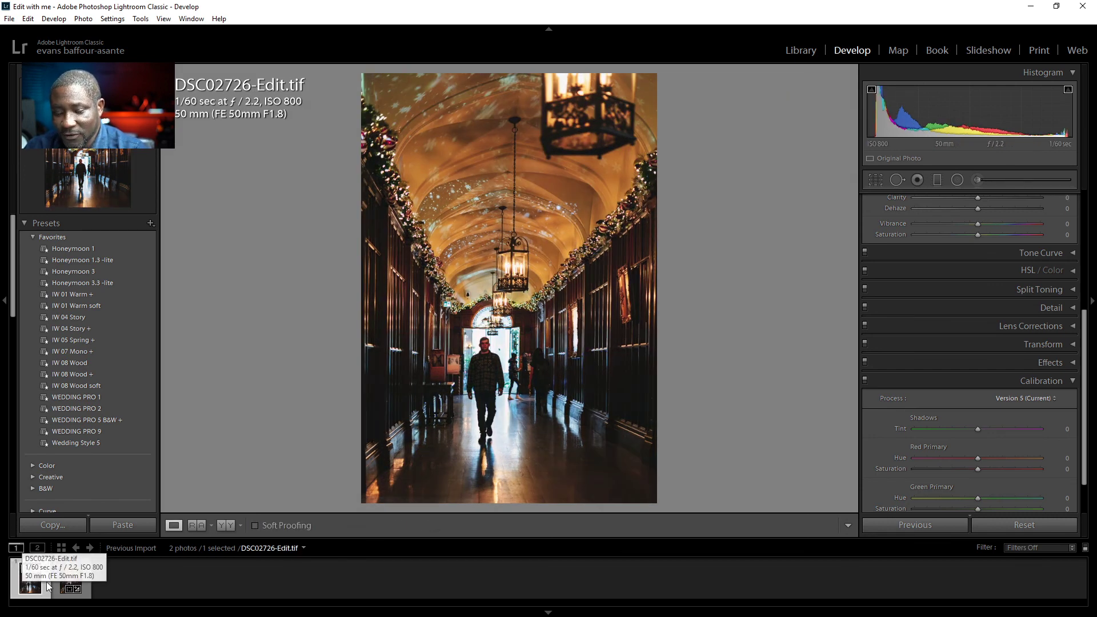
click(67, 584)
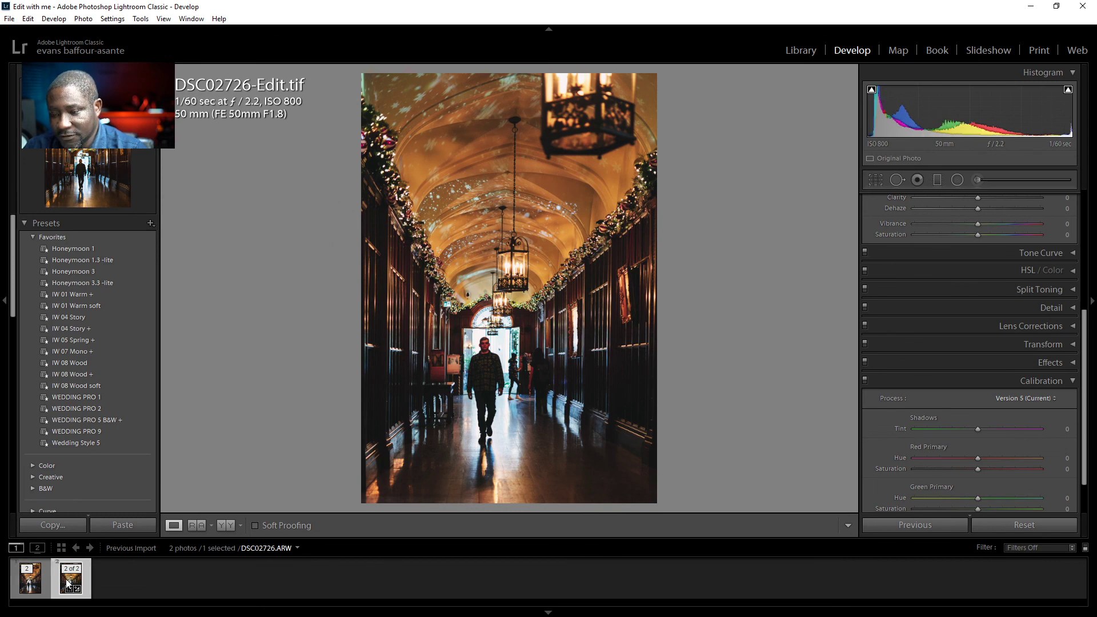